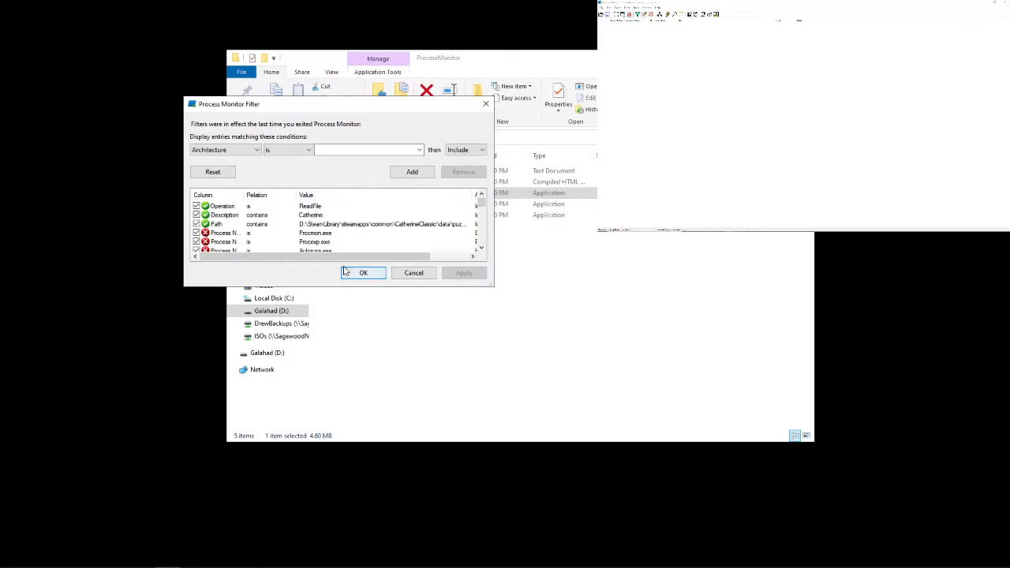
- Reset the Process Monitor filter to its default conditions and accept it
left_click(213, 172)
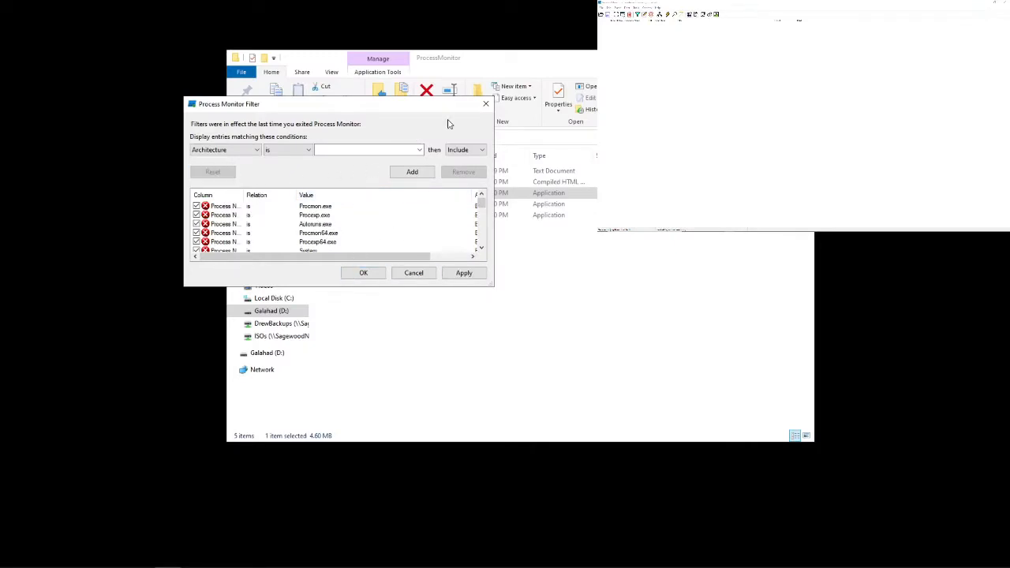
left_click_drag(433, 110, 451, 187)
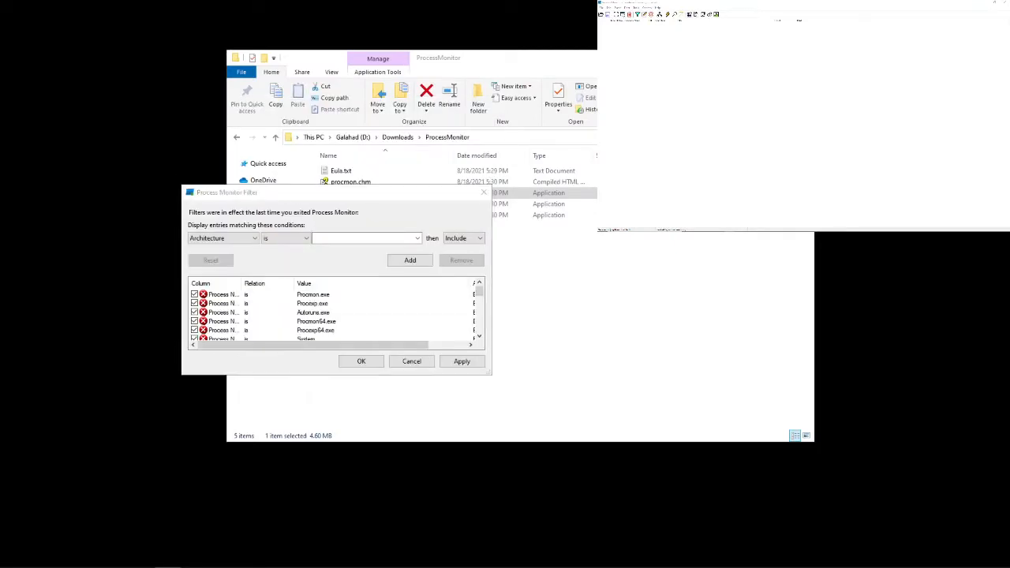
left_click(361, 363)
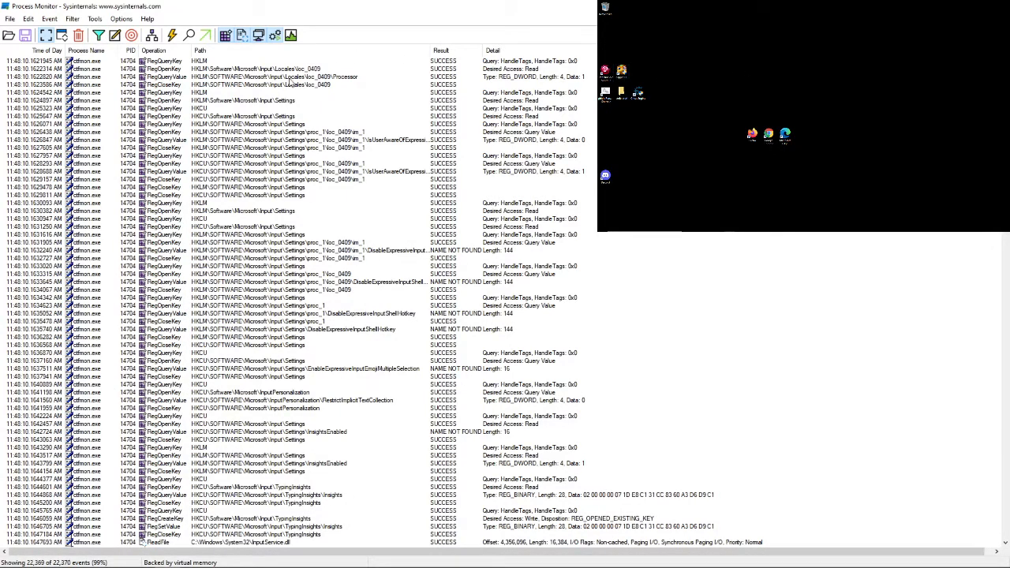
- Add and apply an include filter for entries whose Description contains Catherine
left_click(99, 36)
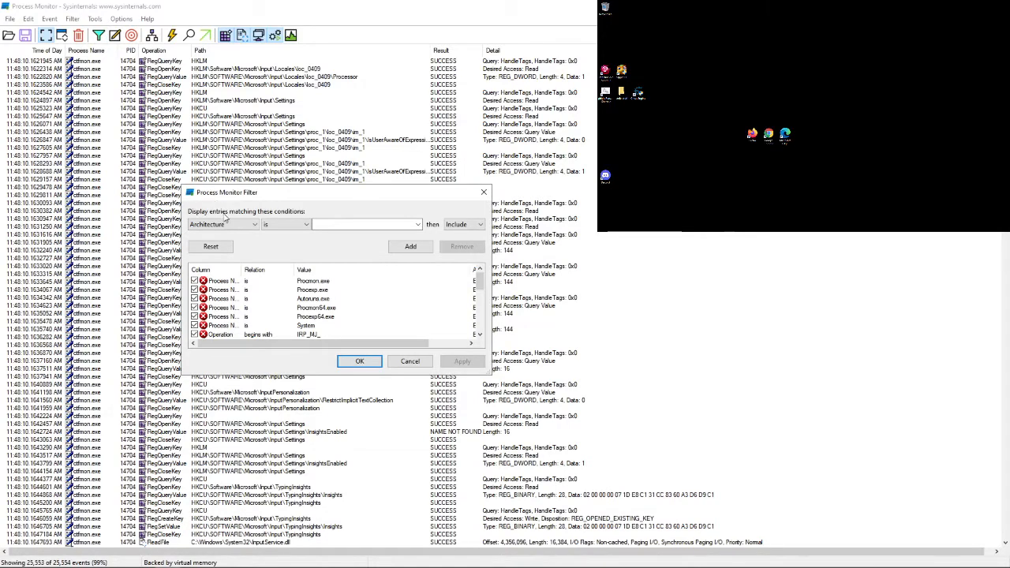
left_click(240, 225)
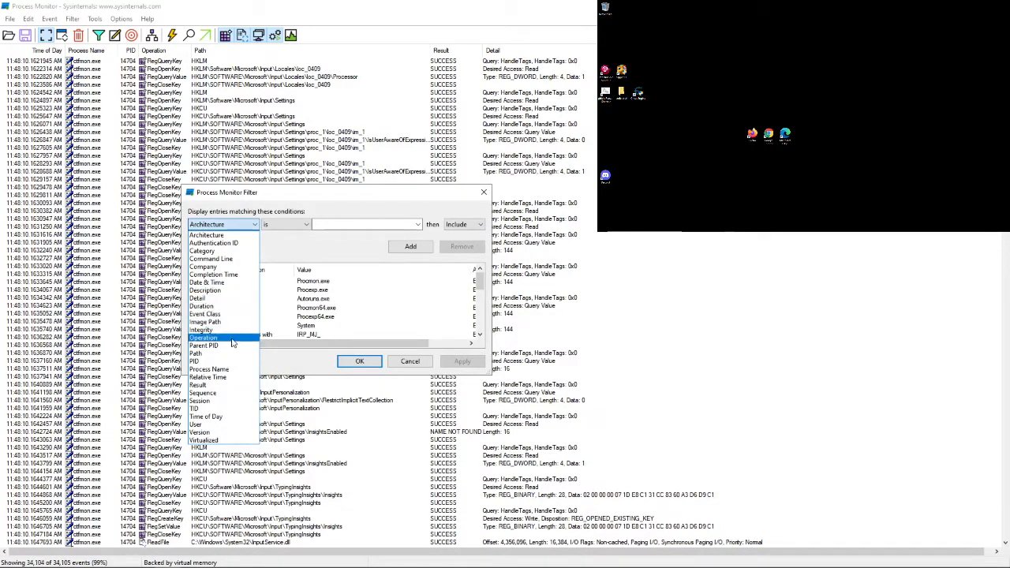
left_click(224, 291)
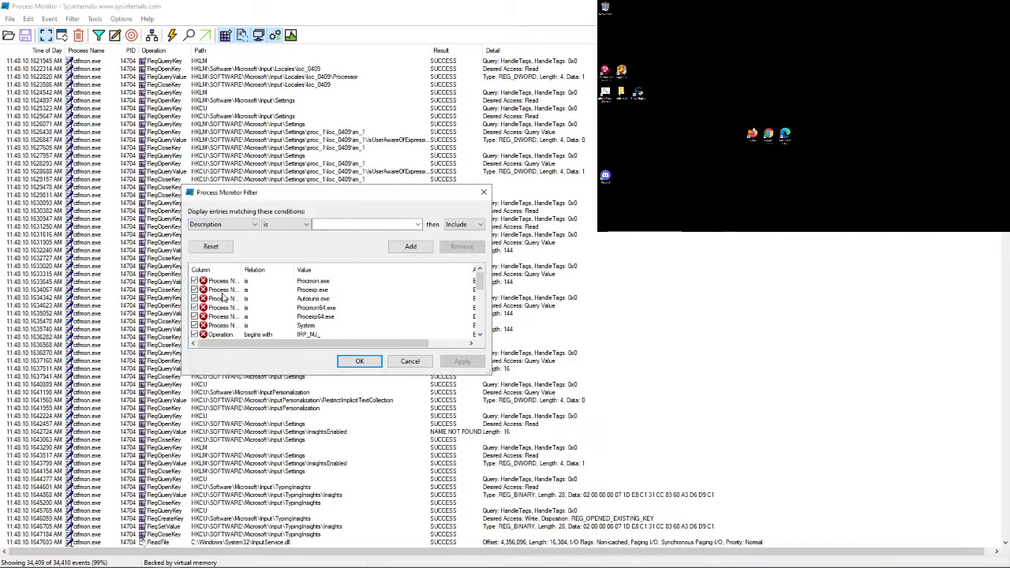
left_click(267, 225)
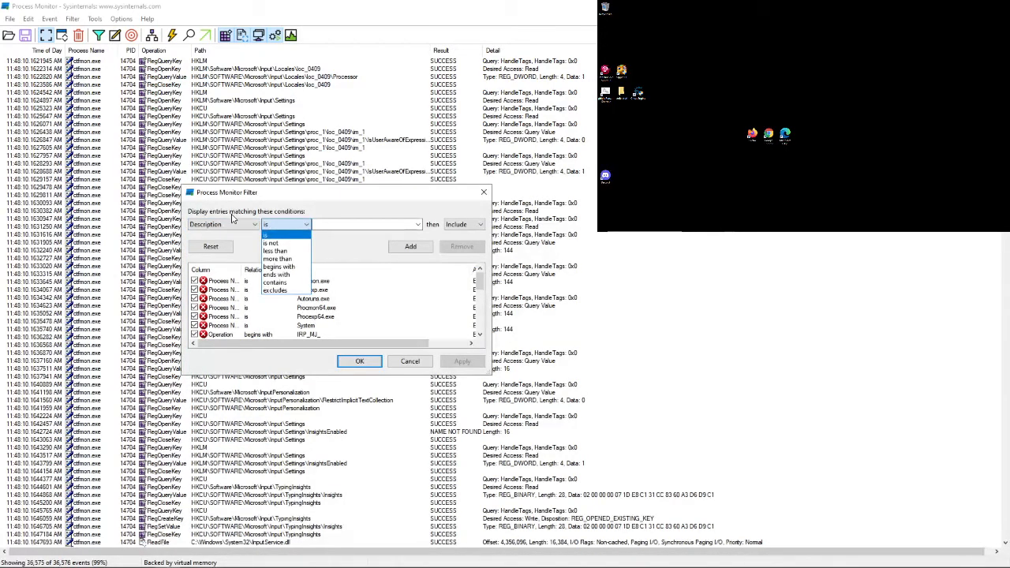
left_click(275, 282)
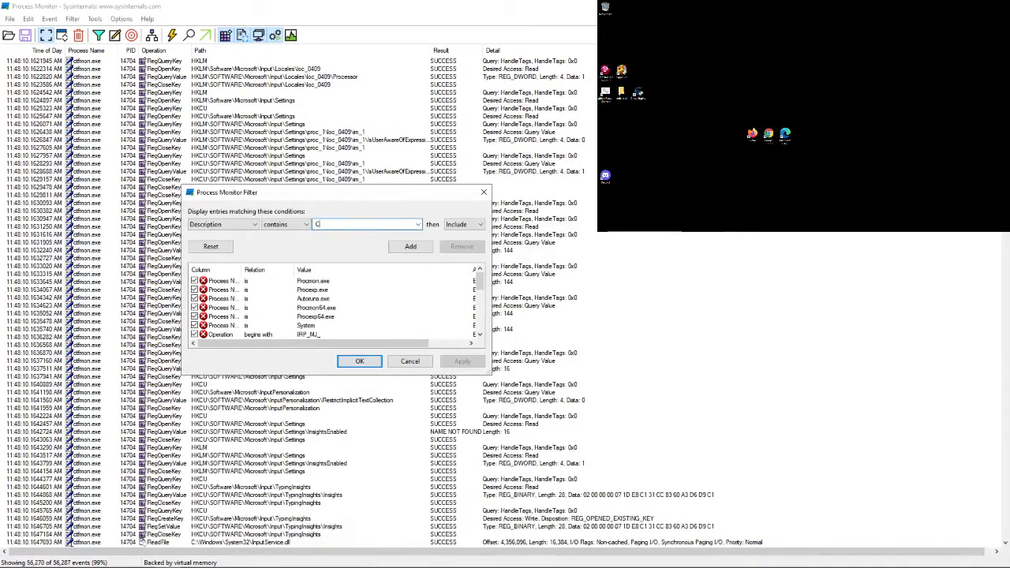
left_click(411, 247)
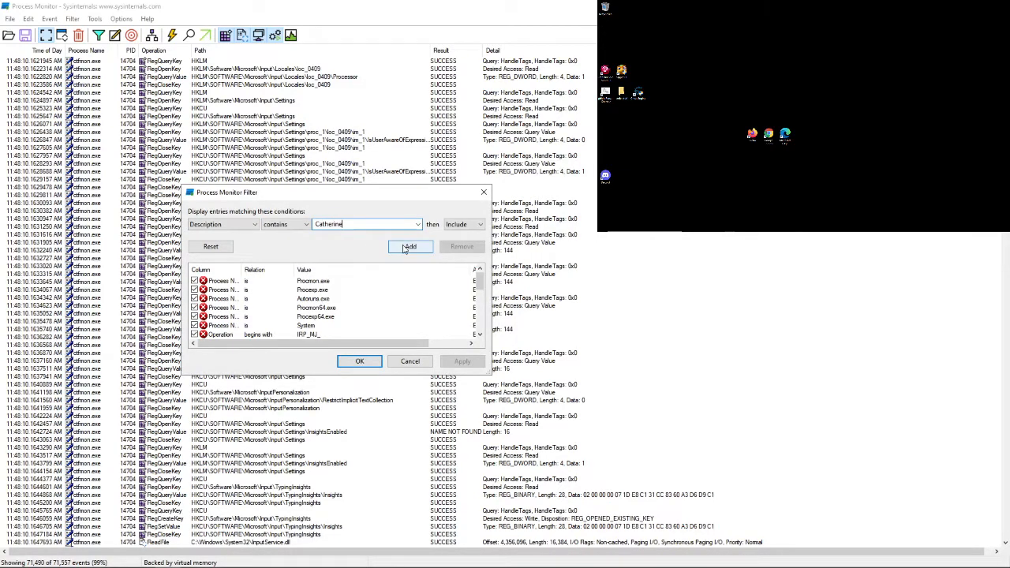
left_click(463, 363)
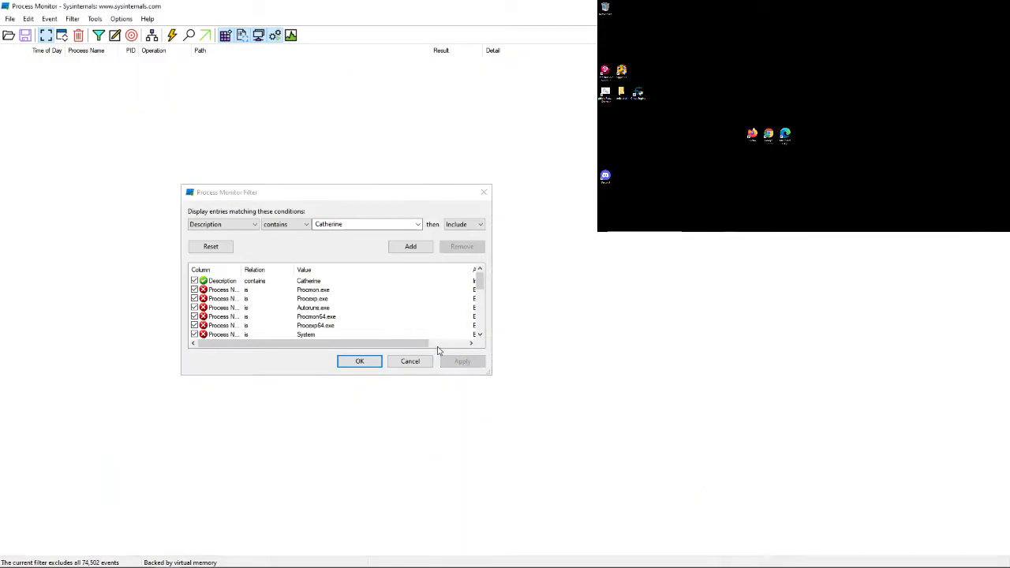
left_click(360, 362)
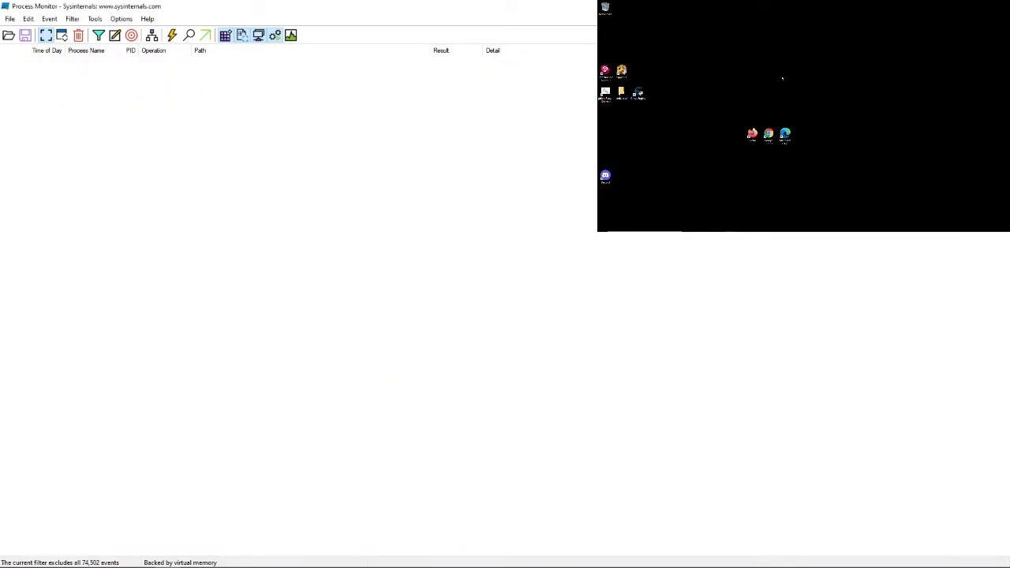
- Launch the Catherine game from the desktop and look through the events captured for its process
left_click(666, 71)
double_click(607, 72)
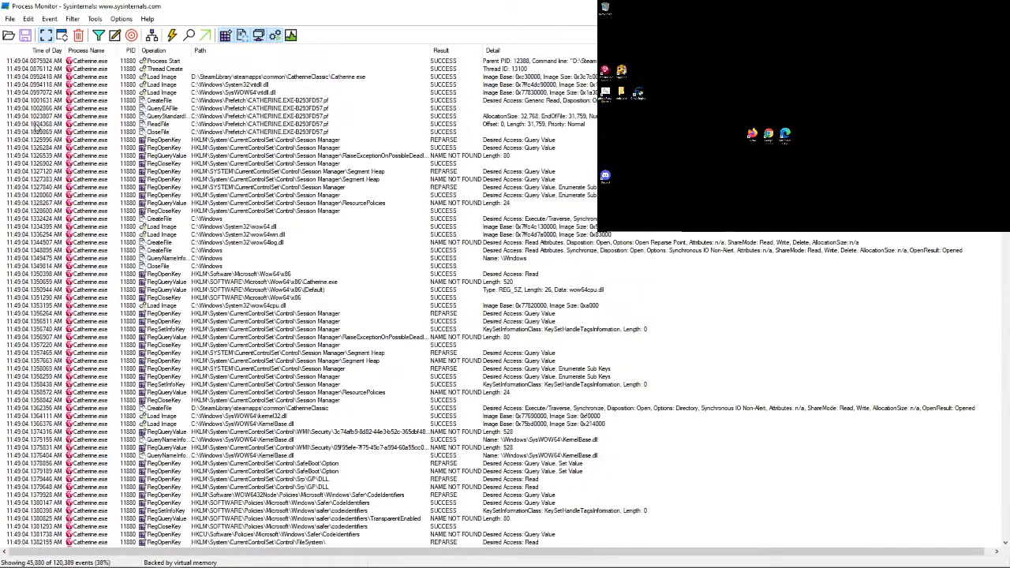
scroll(39, 158, "down", 20)
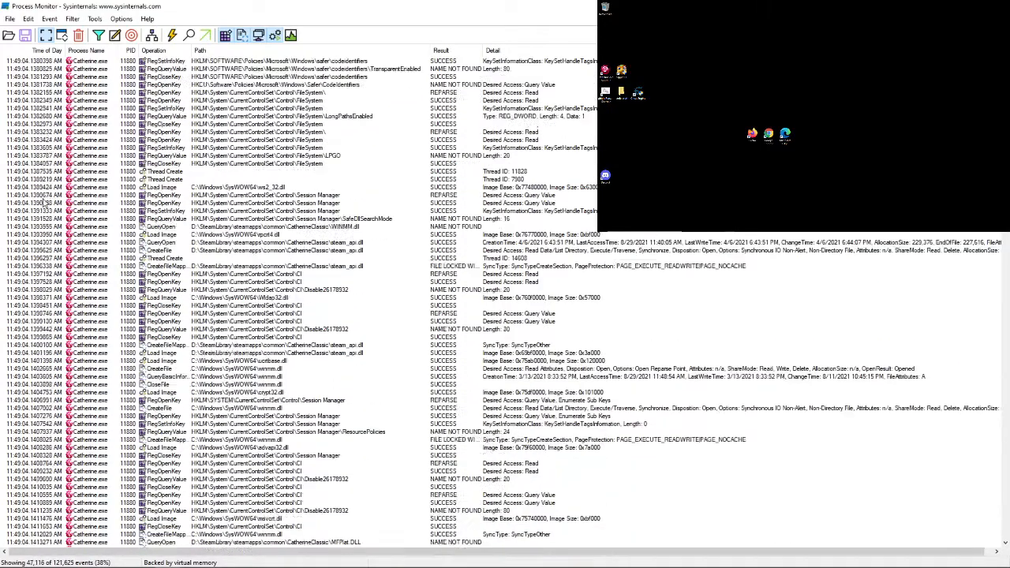
scroll(45, 204, "up", 5)
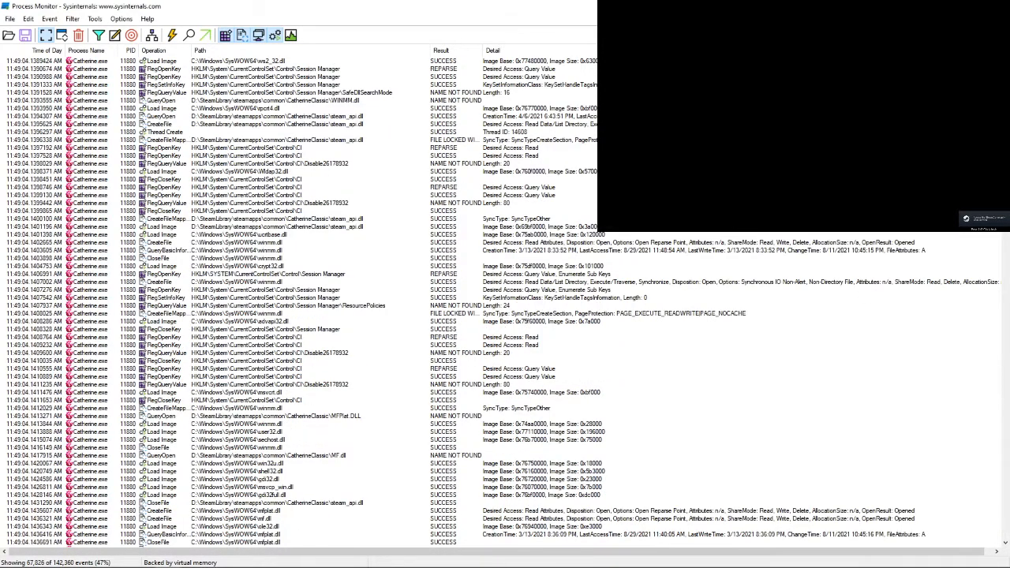
scroll(404, 484, "down", 16)
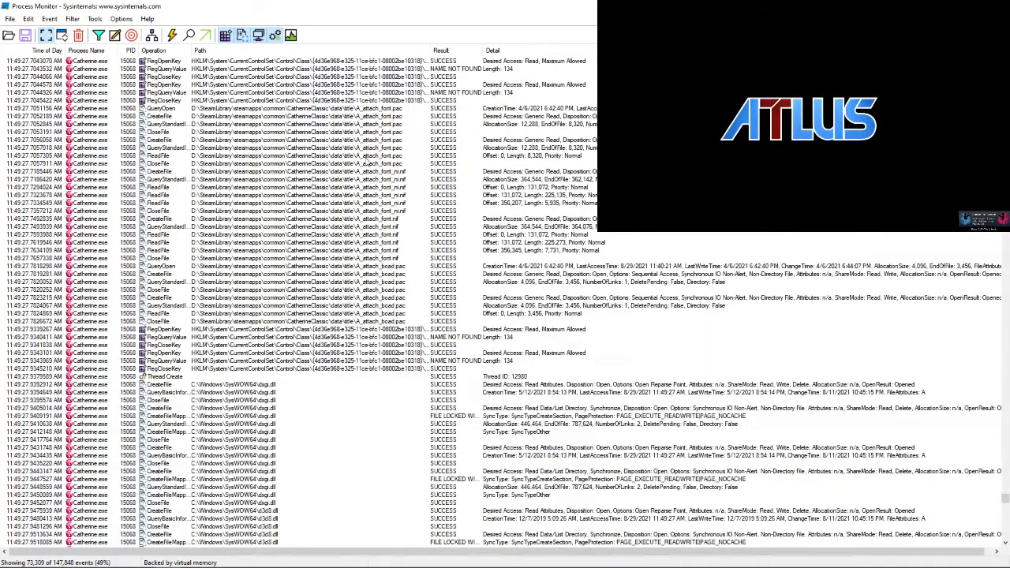
scroll(312, 421, "down", 9)
scroll(312, 422, "down", 20)
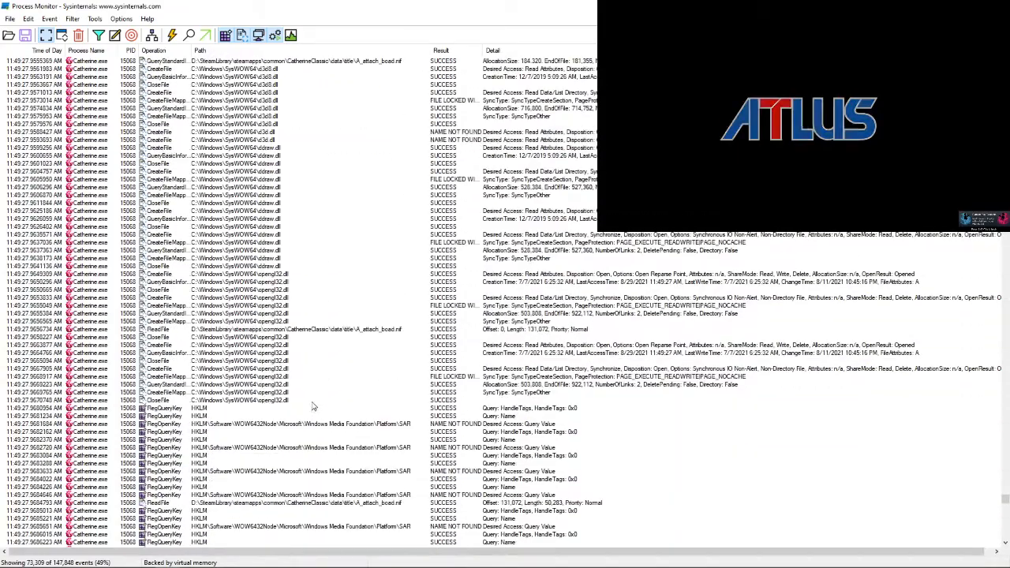
scroll(315, 404, "down", 20)
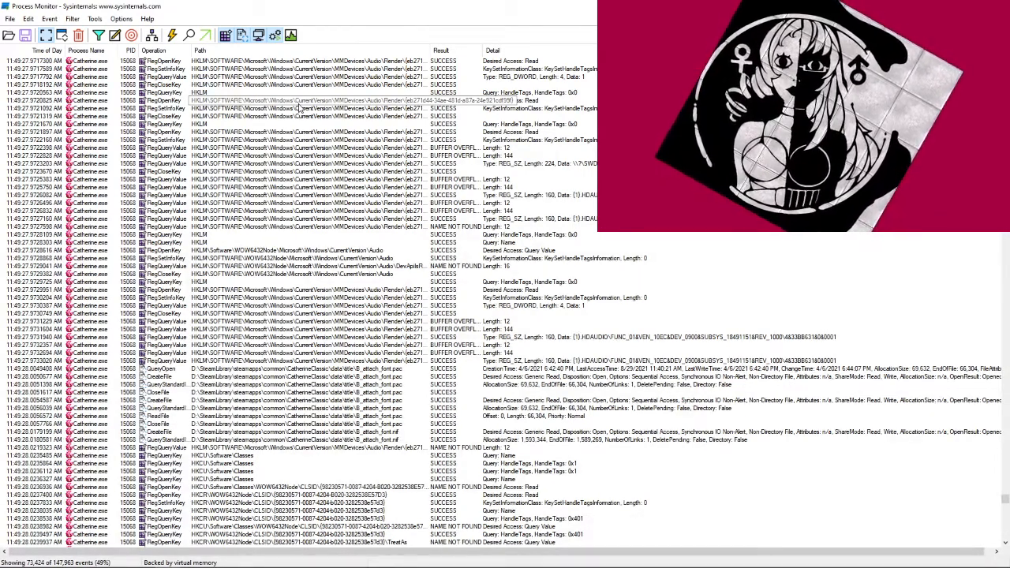
- Open the event filter settings again
left_click(98, 37)
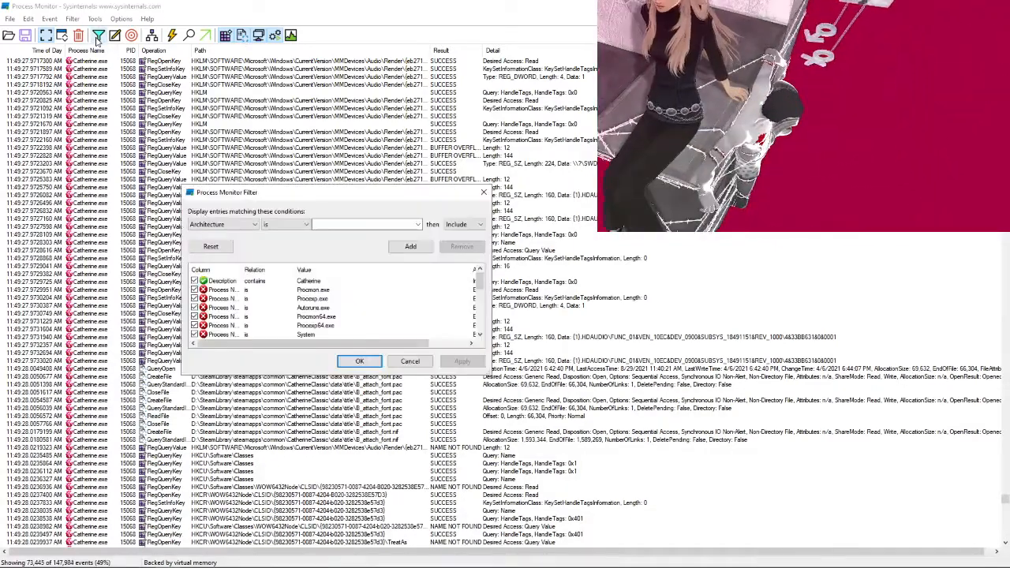
left_click(246, 225)
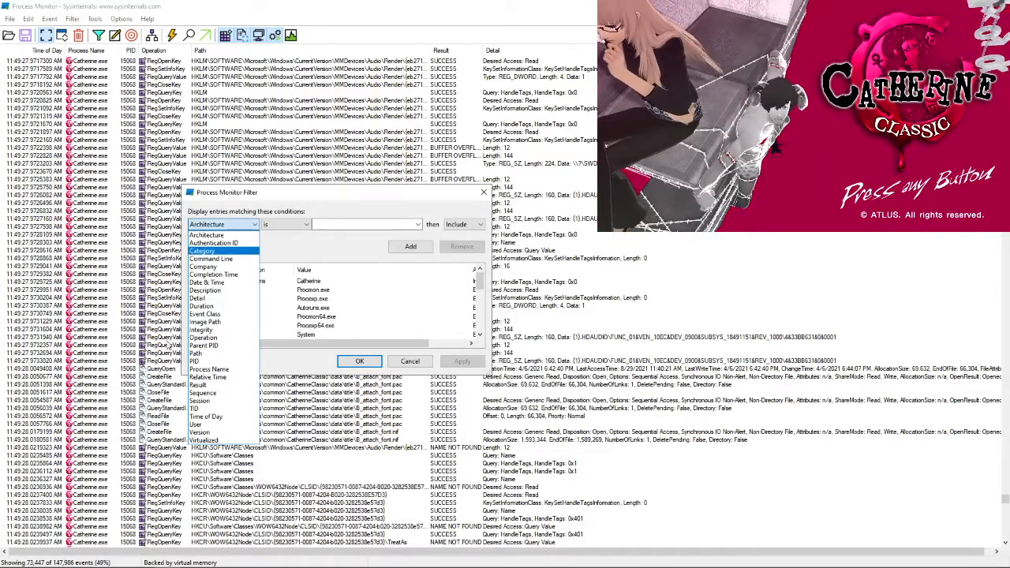
left_click(197, 353)
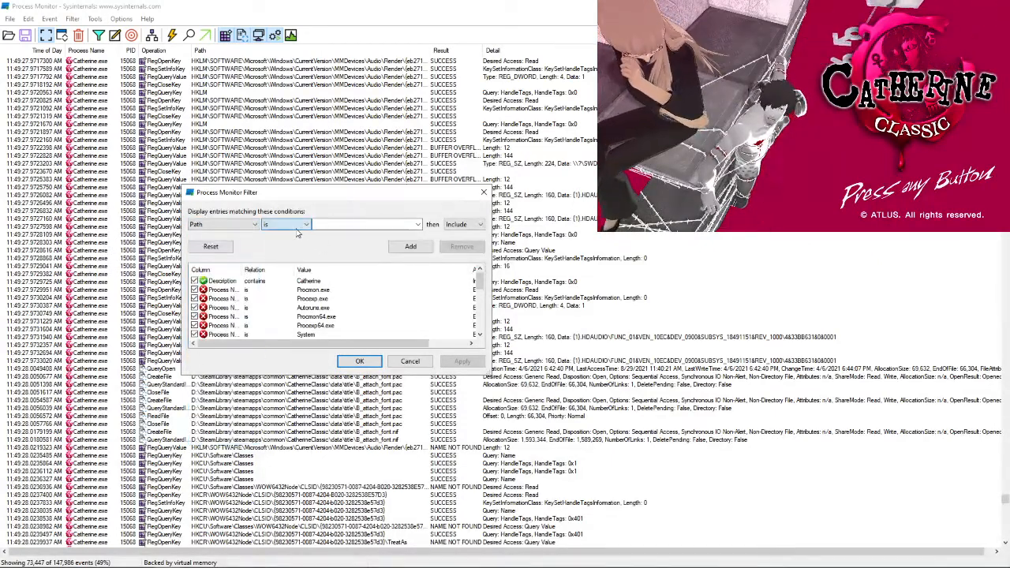
left_click(304, 225)
left_click(276, 282)
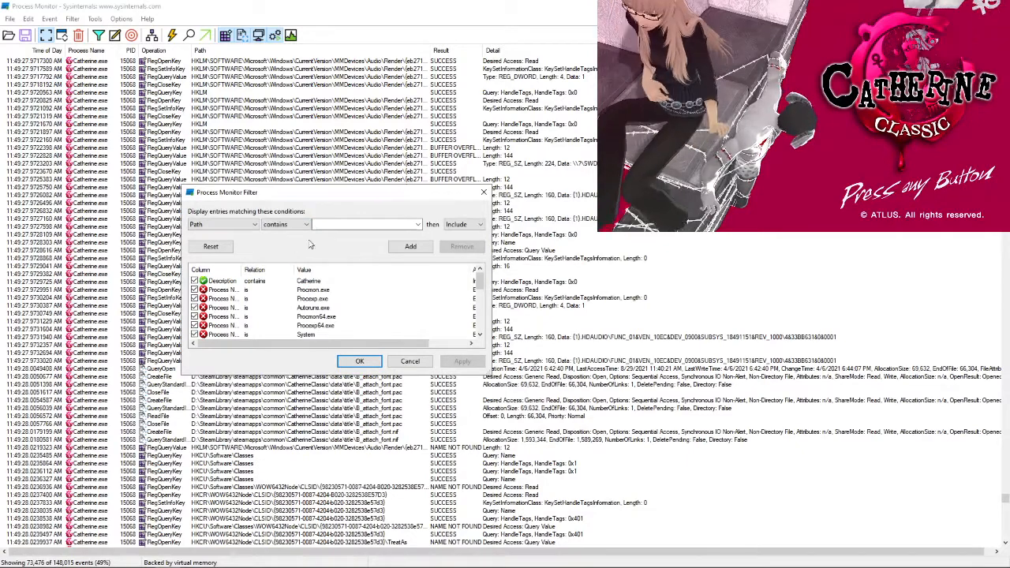
left_click(327, 225)
- Add and apply an include filter for entries whose Operation is ReadFile
left_click(237, 225)
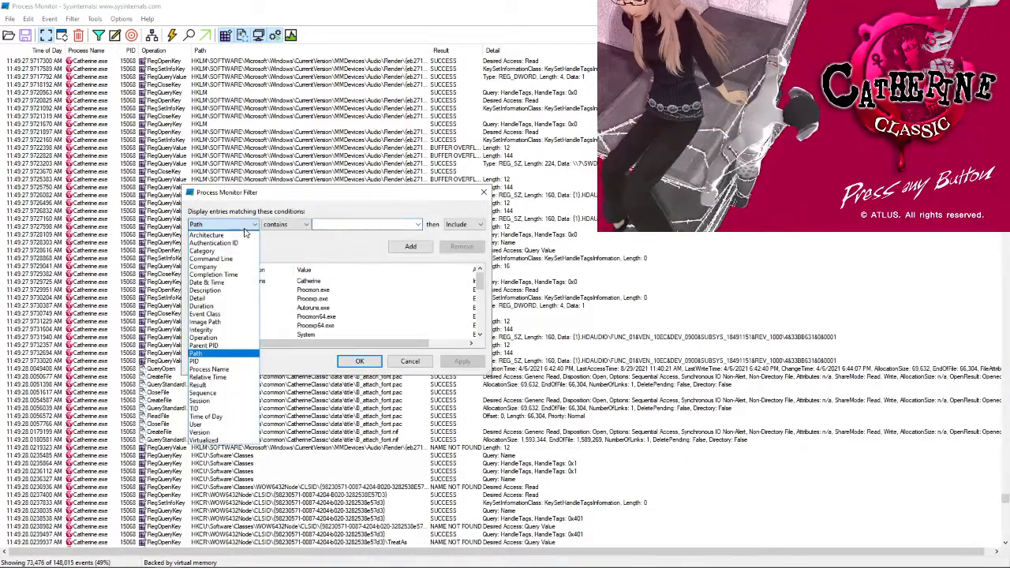
left_click(223, 338)
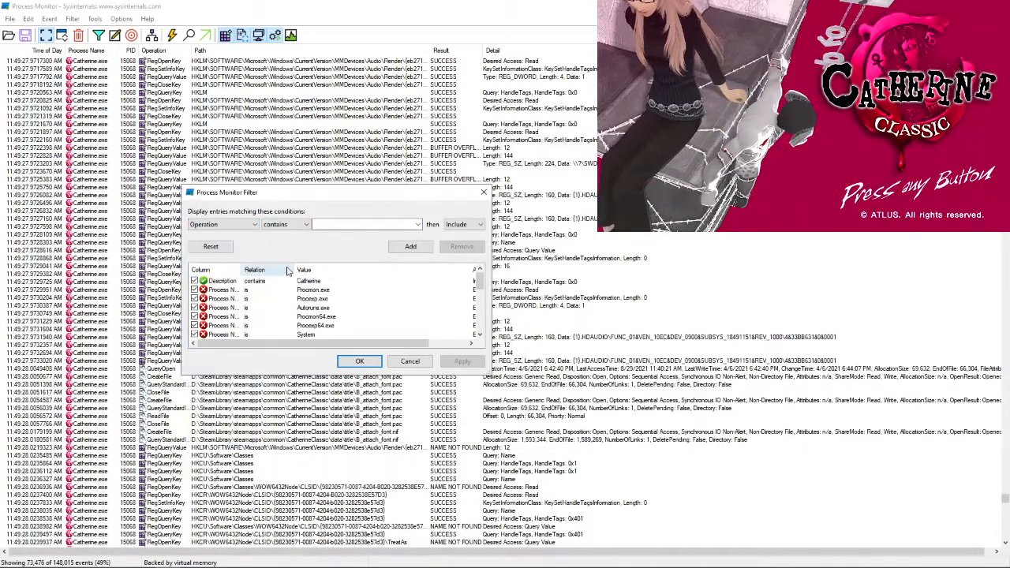
left_click(292, 225)
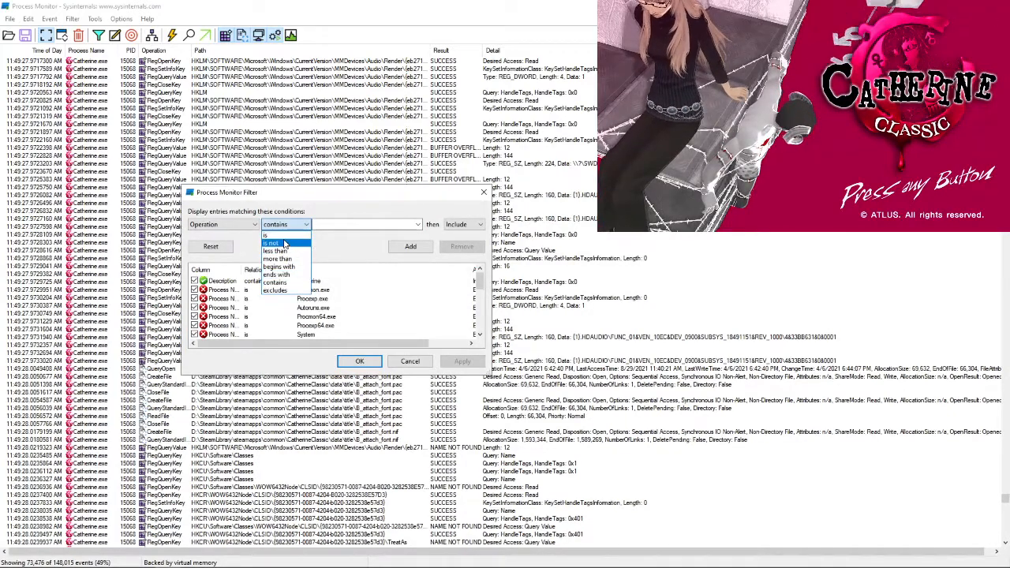
left_click(268, 236)
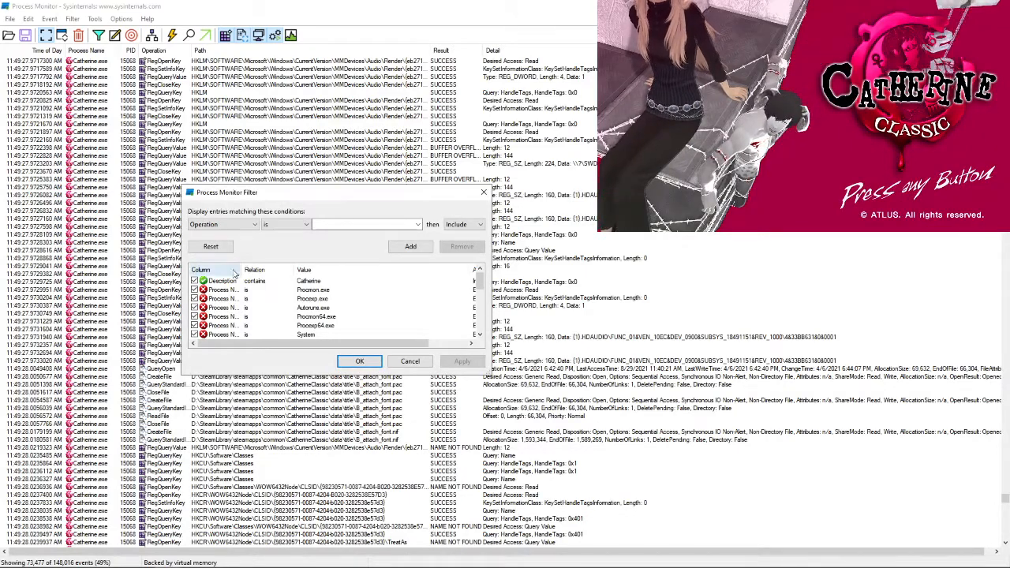
left_click(332, 227)
type("ReadFile")
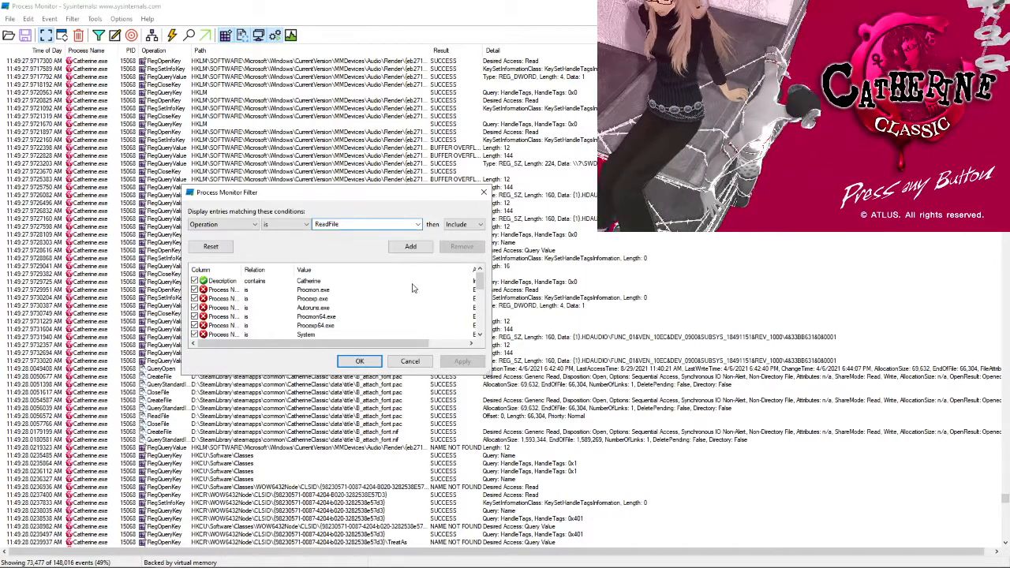
left_click(412, 247)
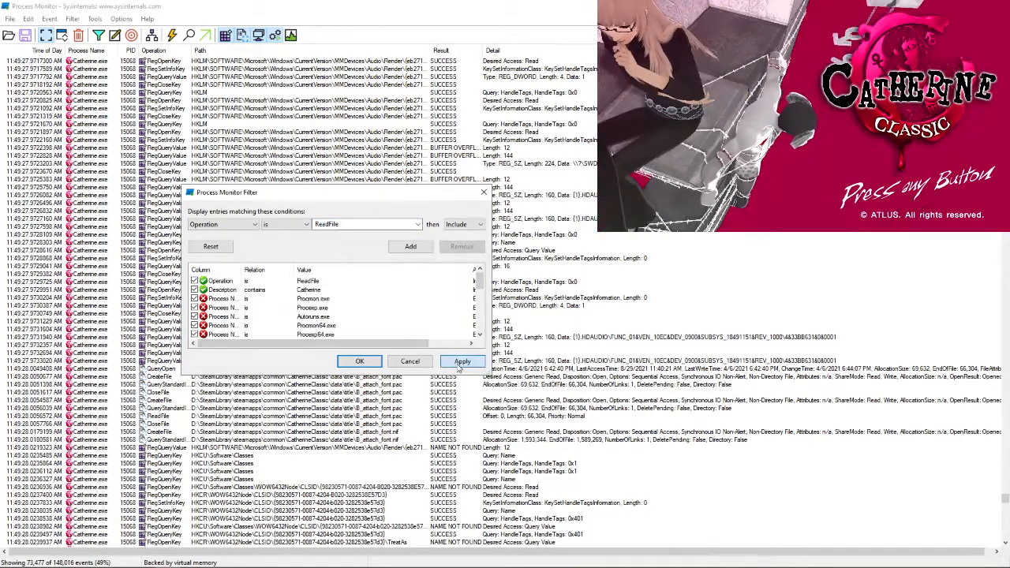
left_click(463, 362)
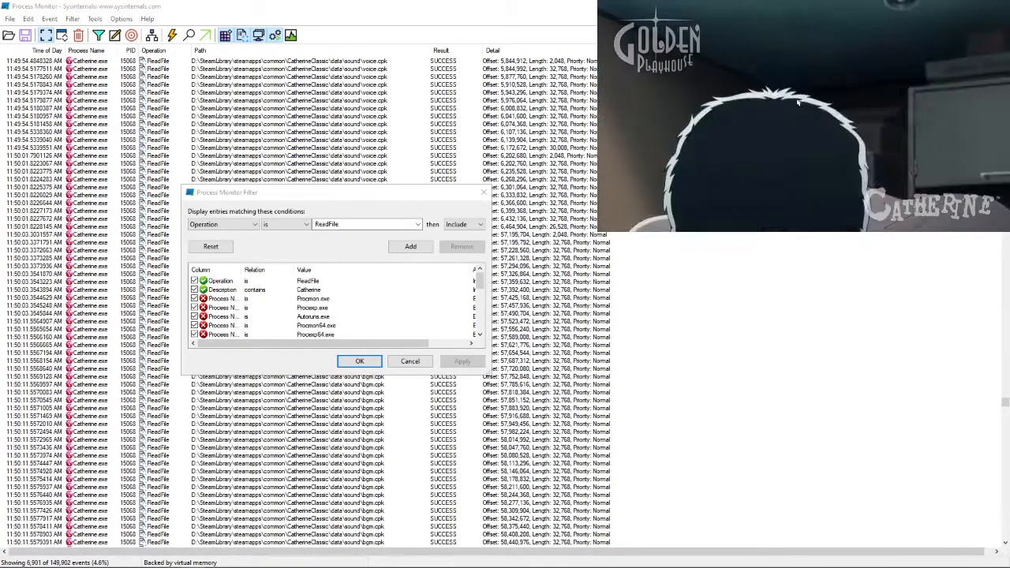
- In the Catherine game, continue to the main menu, open the Audio page of the configuration, and exit the configuration
left_click(892, 98)
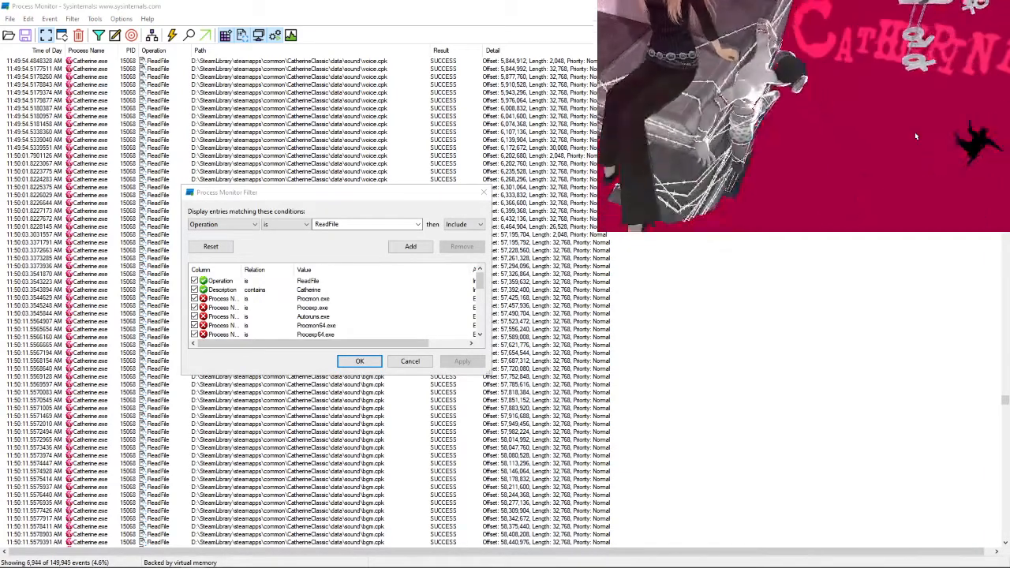
left_click(822, 200)
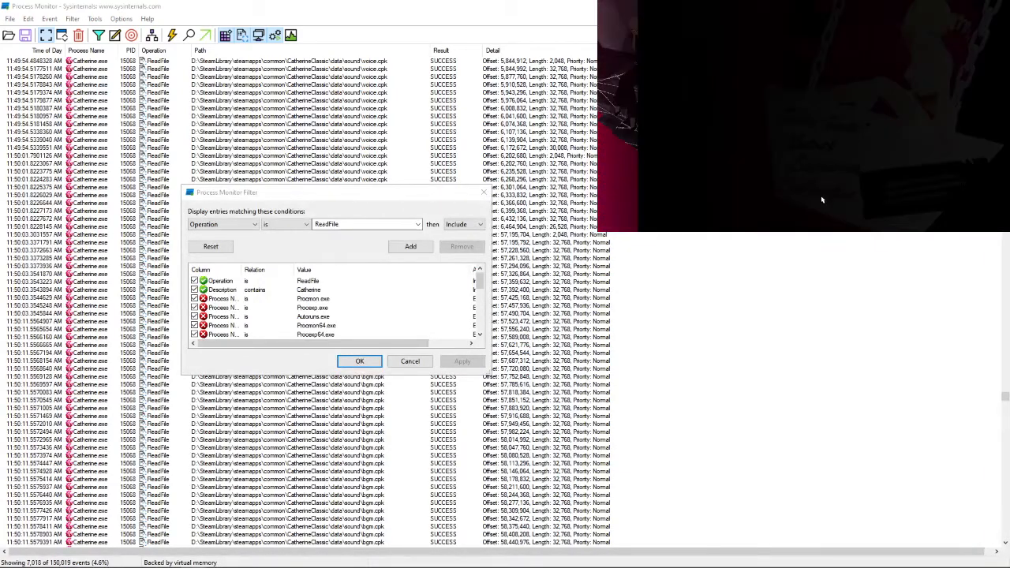
left_click(804, 18)
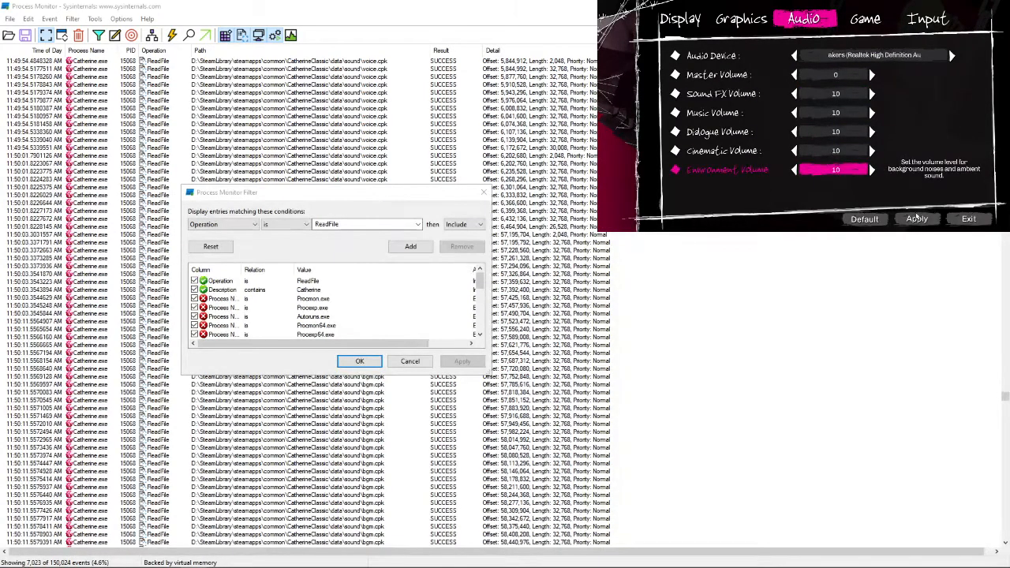
left_click(971, 219)
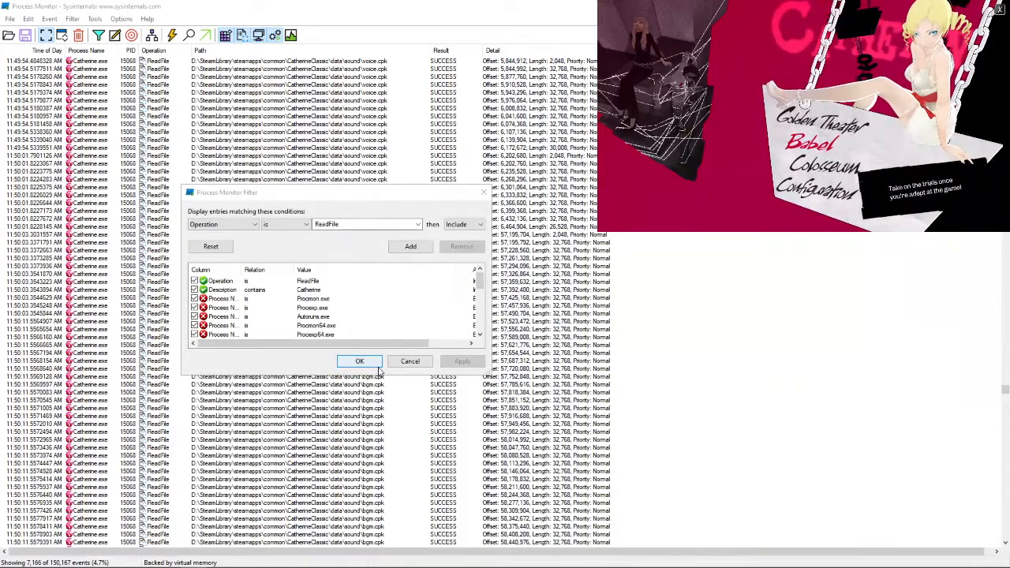
- Accept the filter in Process Monitor and go to the most recent ReadFile events in the list
left_click(364, 363)
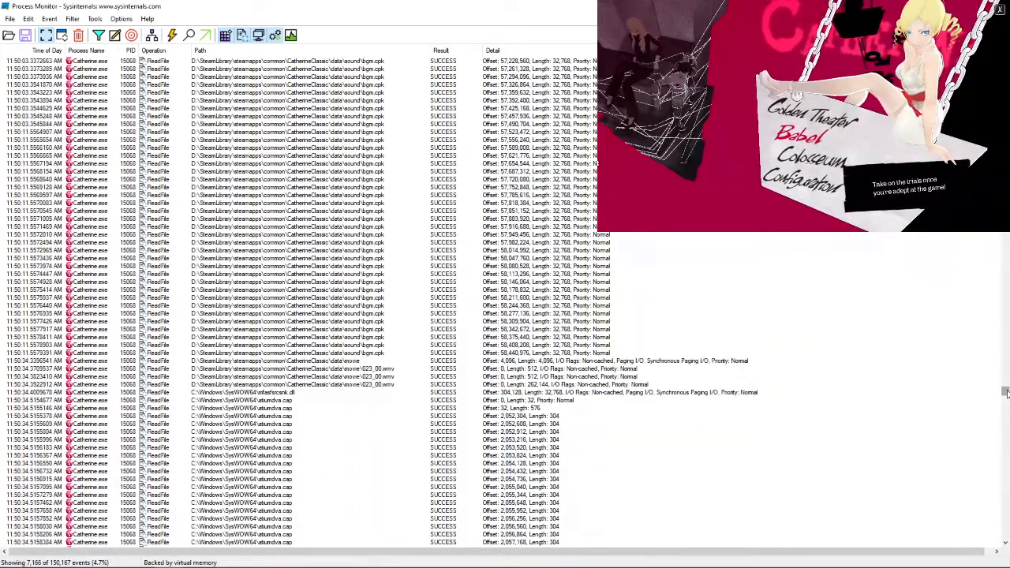
scroll(1005, 418, "down", 5)
left_click_drag(1005, 392, 1001, 543)
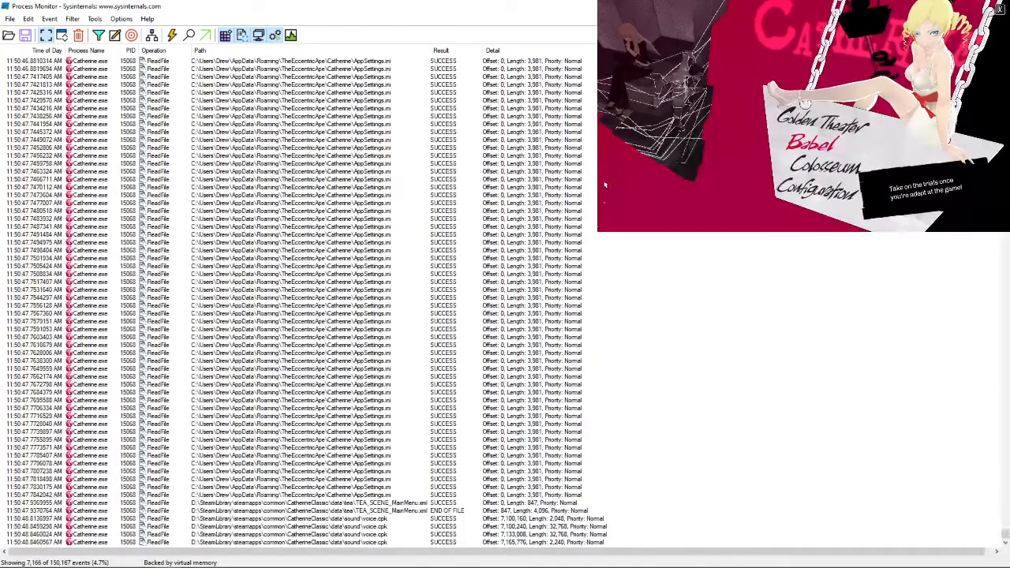
- Enter the Colosseum mode from the Catherine game's main menu
left_click(823, 171)
left_click(823, 167)
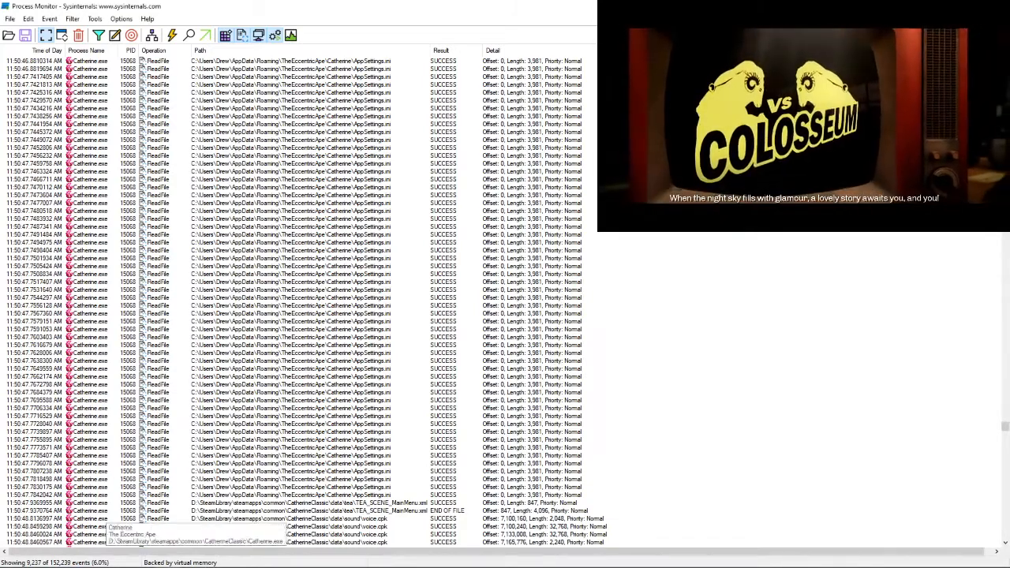
- Go to the newest ReadFile events and locate the repeated reads of the Colosseum movie file 028_00.wmv
left_click(135, 360)
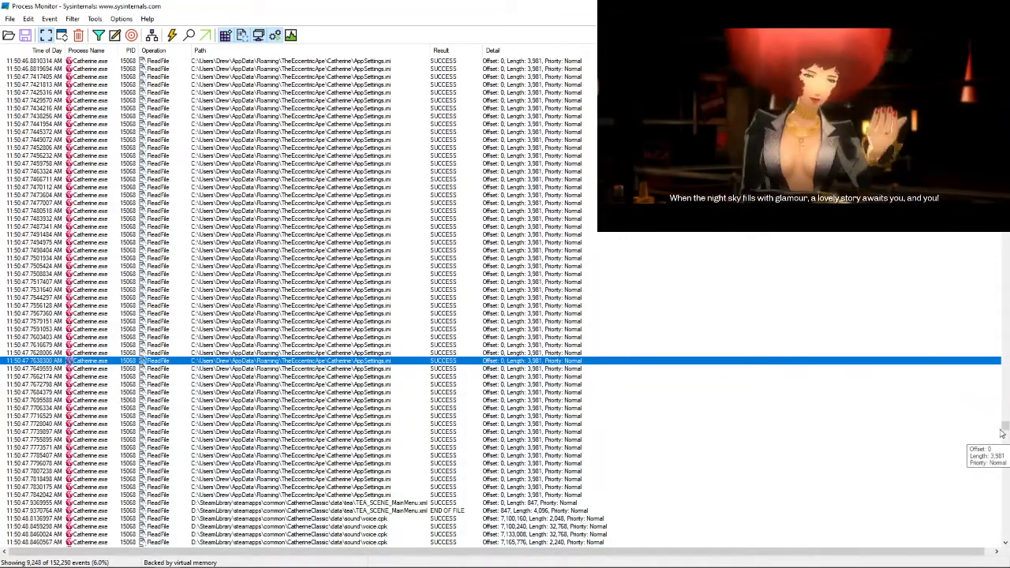
left_click_drag(1005, 431, 1002, 546)
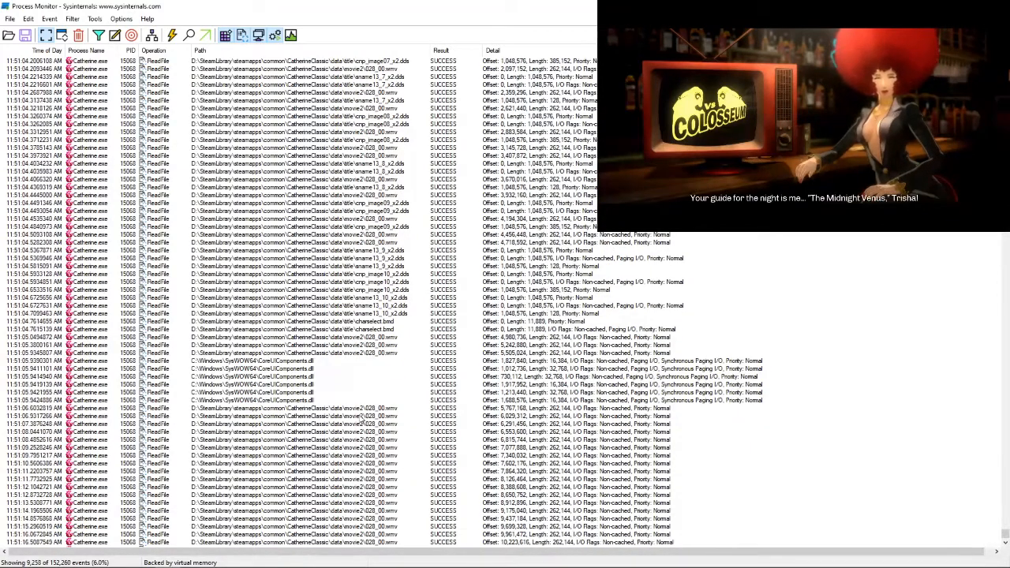
left_click(387, 399)
left_click(388, 416)
key("Up")
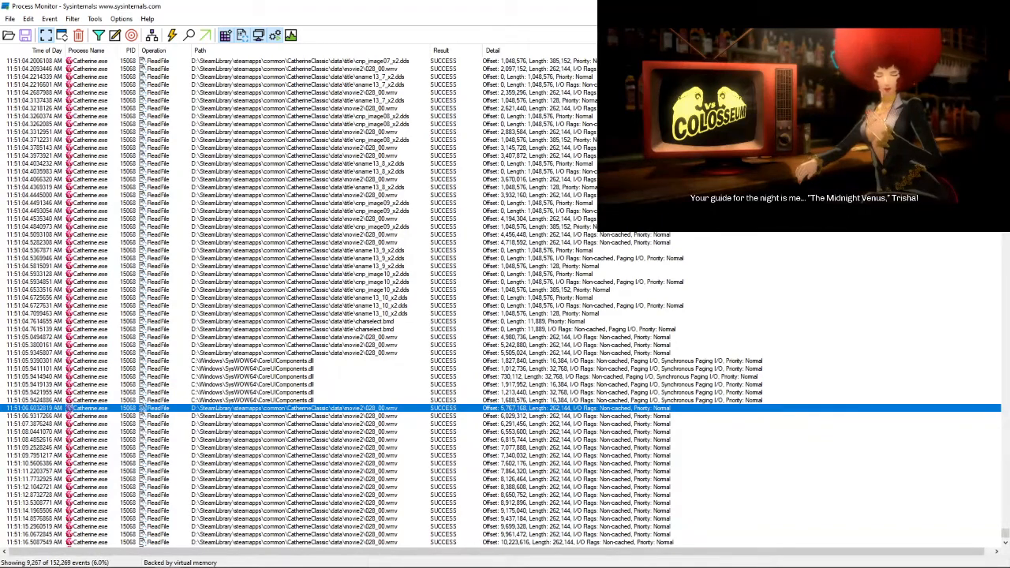
- Load a Colosseum stage in the Catherine game, go to the newest read events, and pause the game once the stage starts
key("alt+Tab")
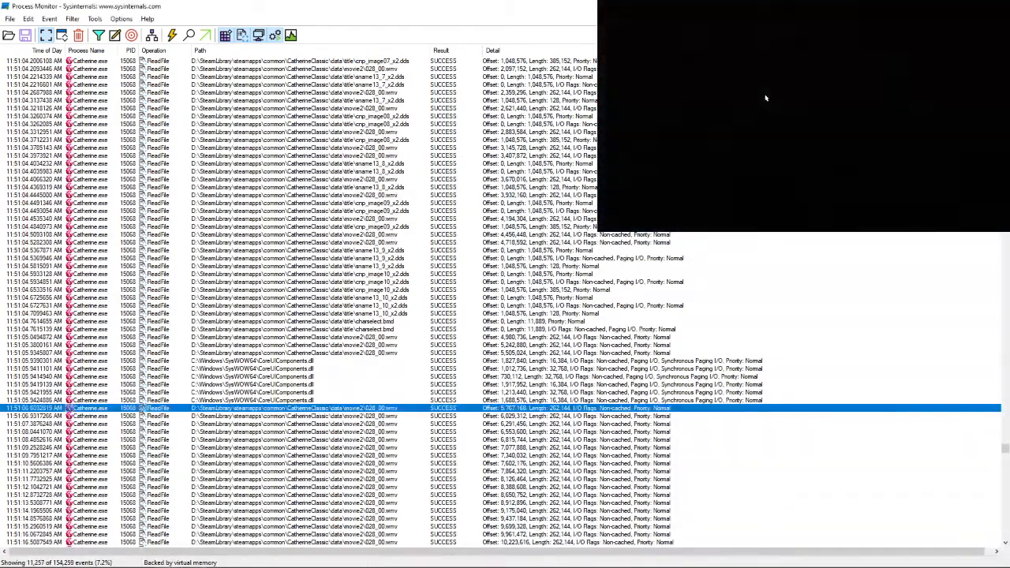
left_click(998, 449)
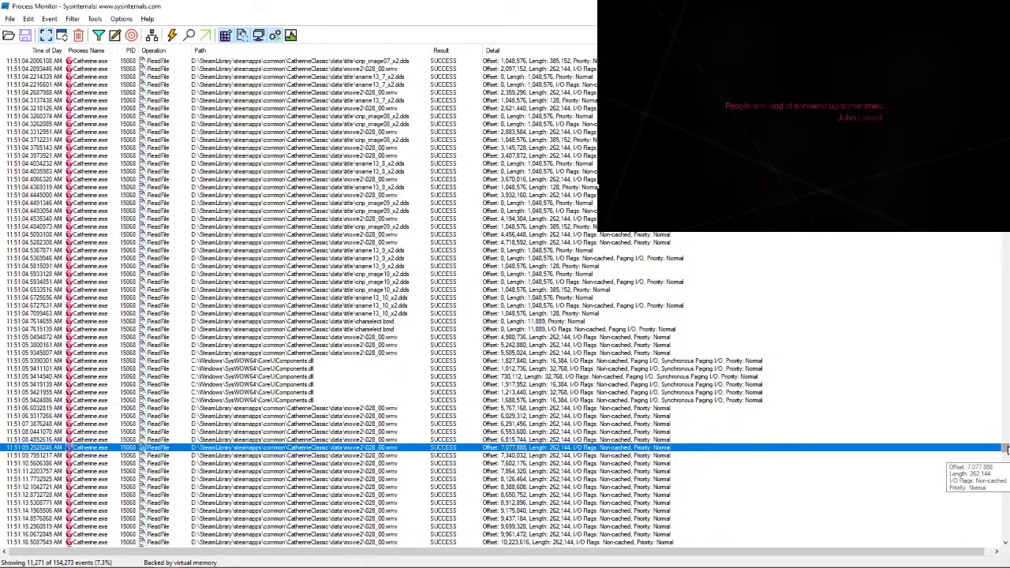
left_click_drag(1006, 449, 1008, 557)
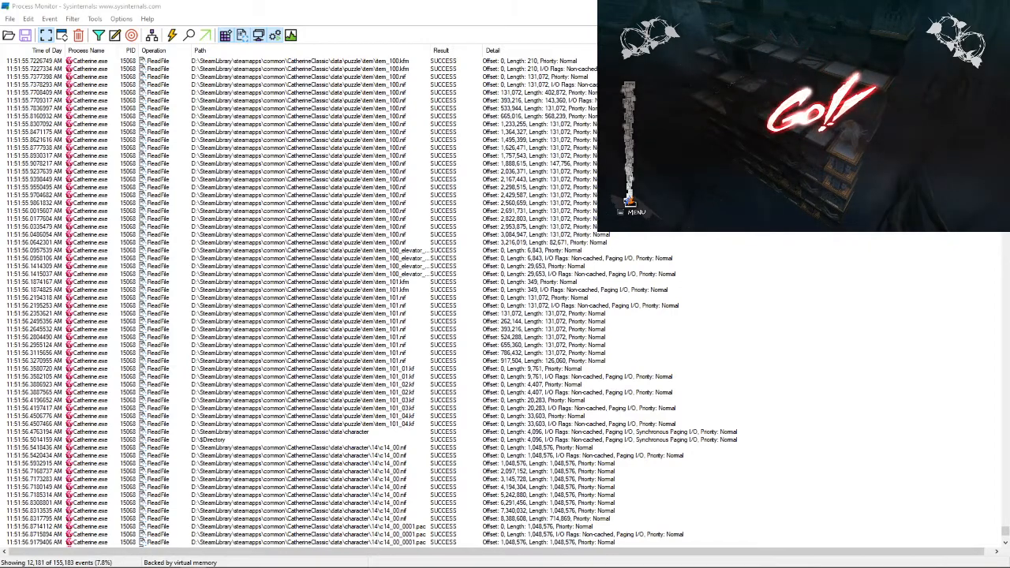
key("Escape")
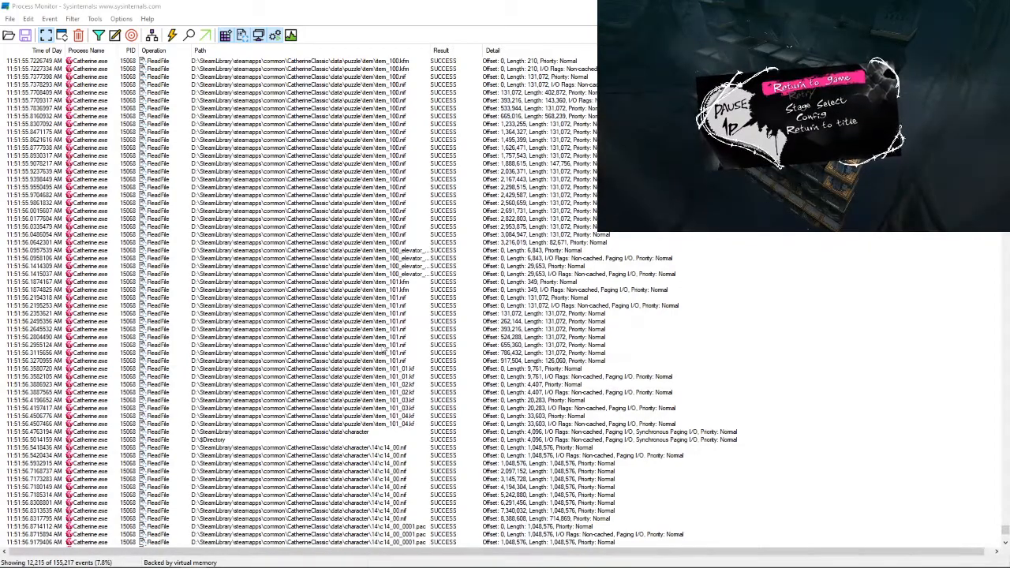
- Examine the reads of the puzzle\map folder and p013_001.map recorded while the stage loaded
scroll(315, 394, "down", 20)
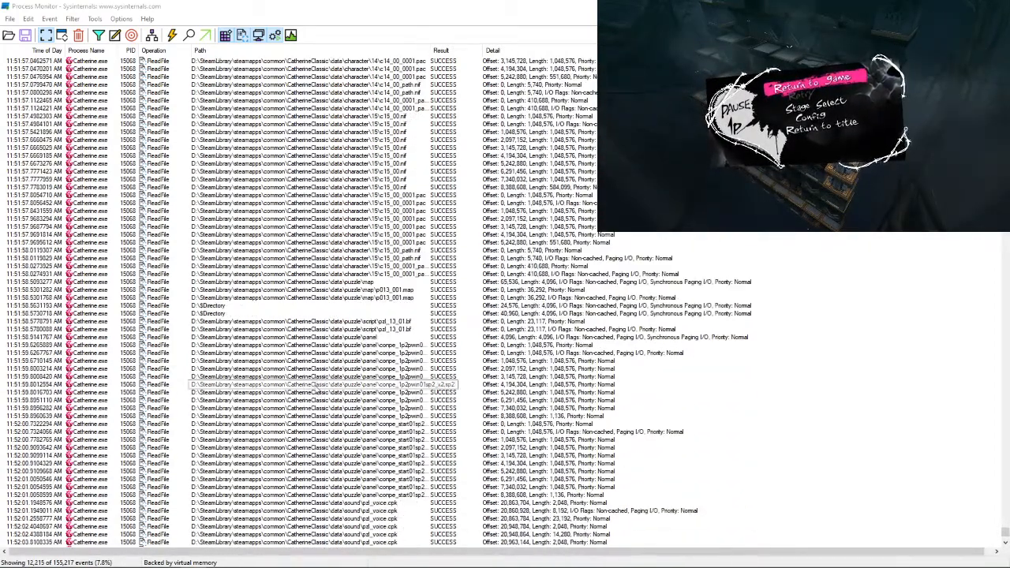
left_click(385, 283)
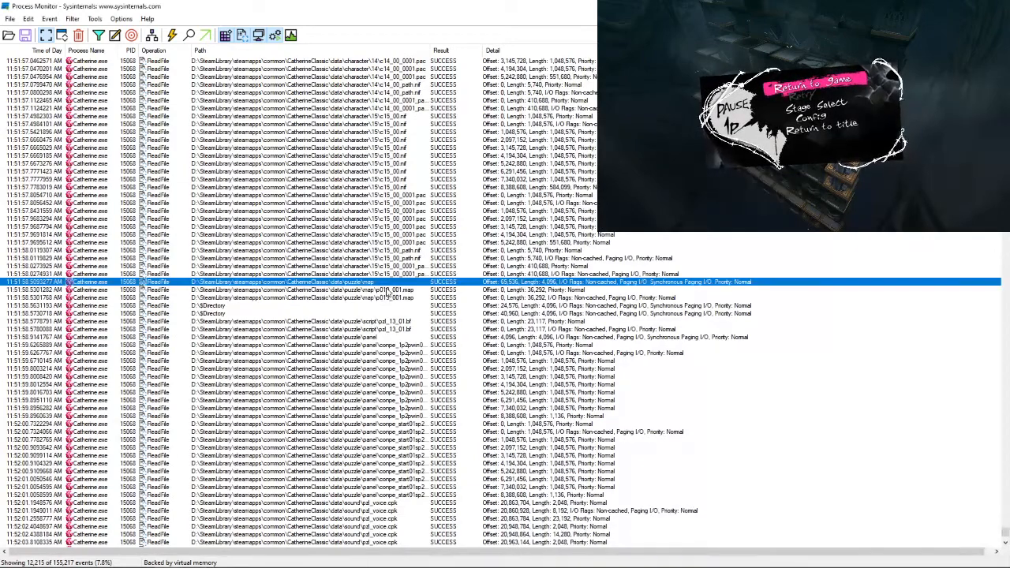
left_click(388, 291)
left_click(326, 282)
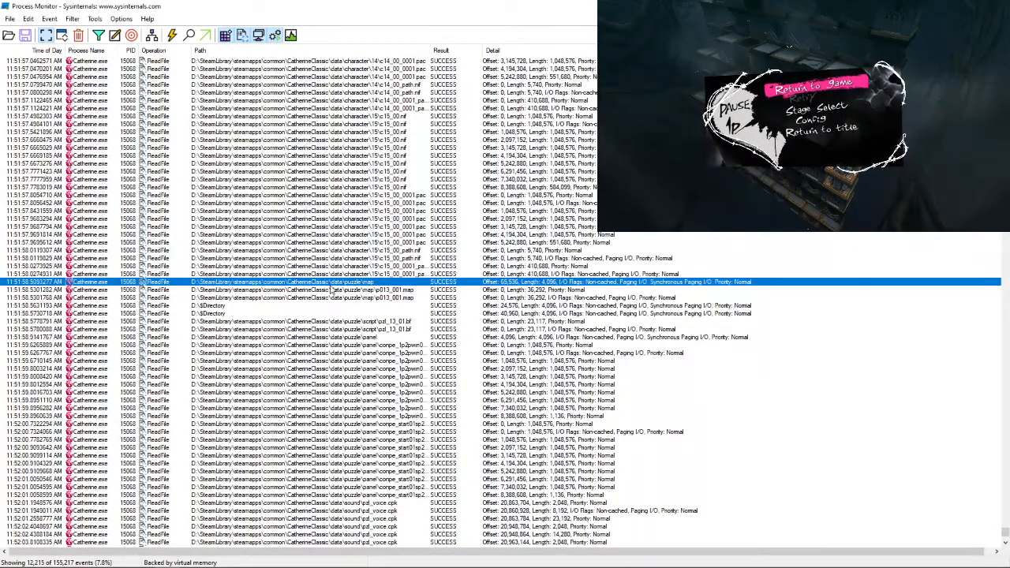
left_click(333, 290)
left_click(334, 284)
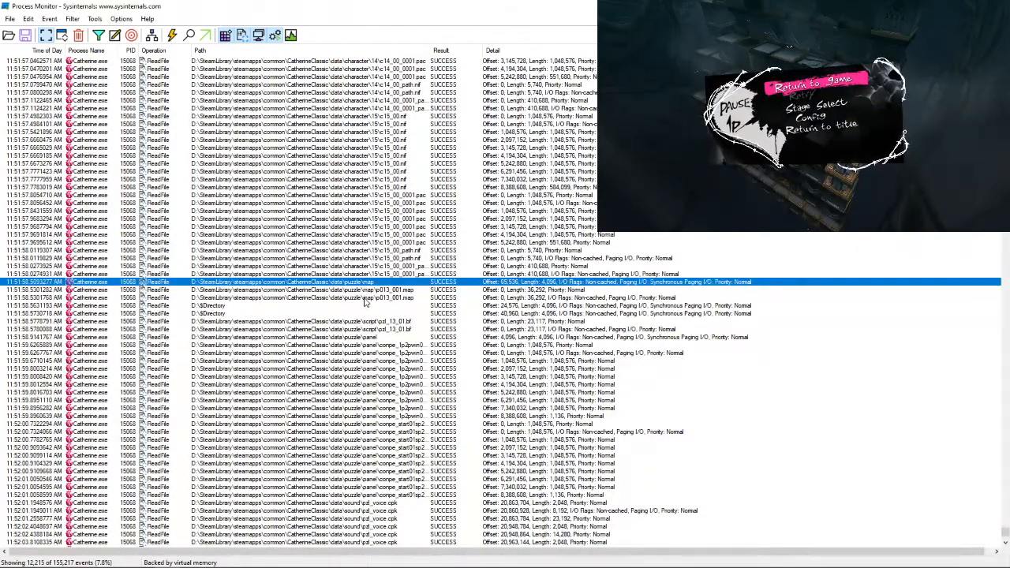
- Check the sound\bgm.cpk reads that follow the puzzle panel and voice files
scroll(365, 302, "down", 12)
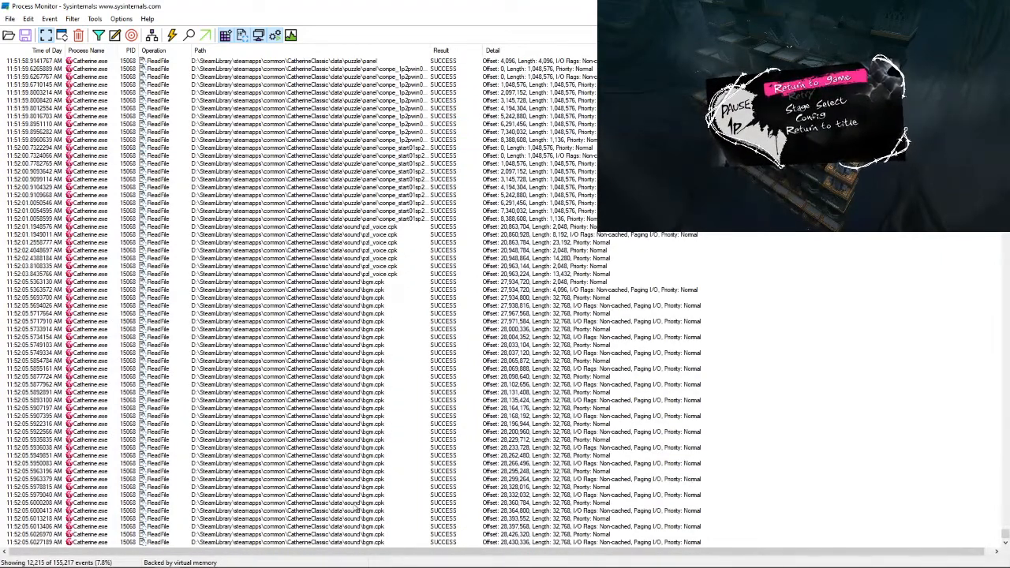
left_click(359, 504)
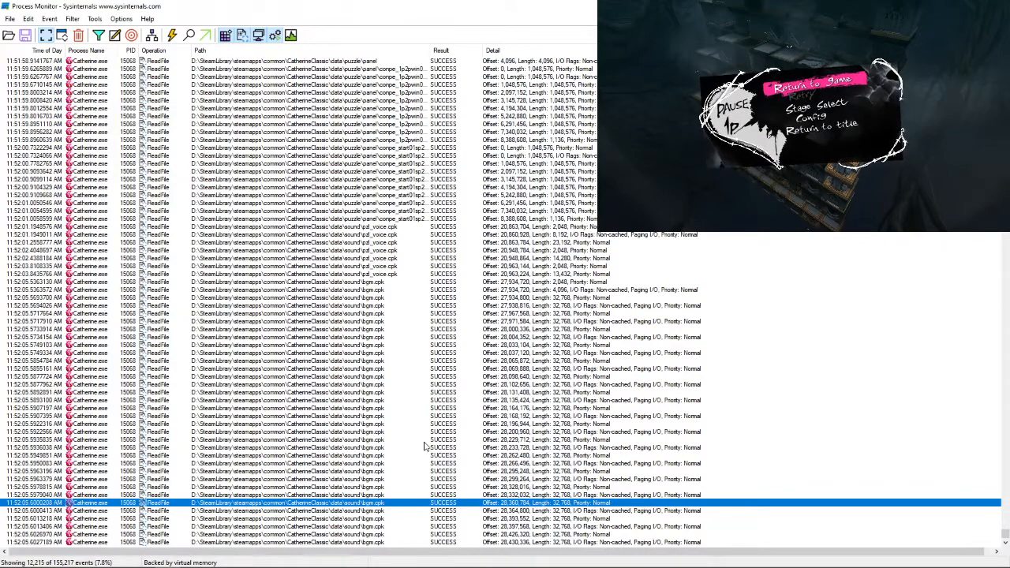
scroll(433, 425, "up", 1)
scroll(433, 425, "up", 4)
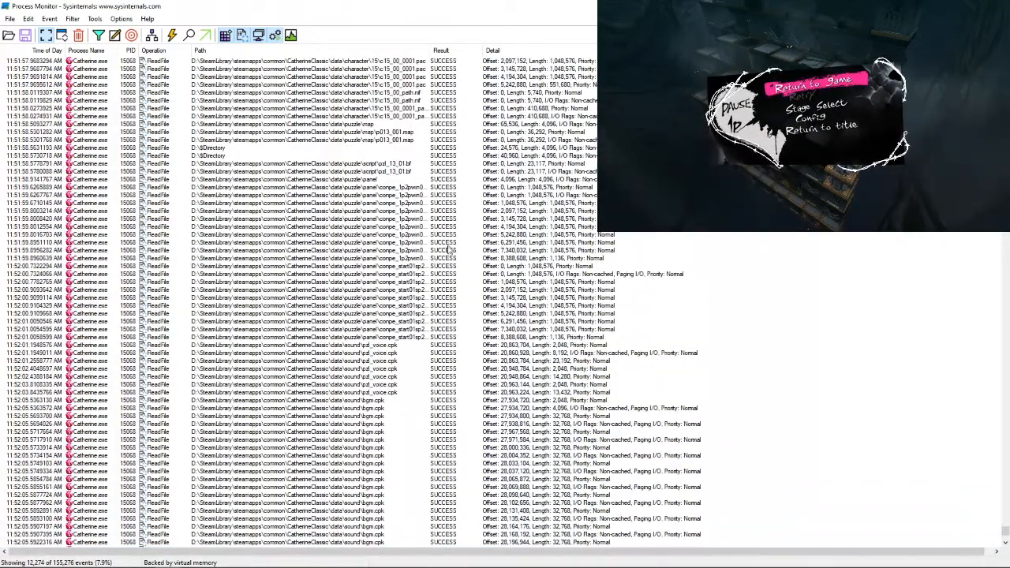
- Compare the puzzle script .bf reads with the puzzle\map folder and p013_001.map entries above them
left_click(392, 174)
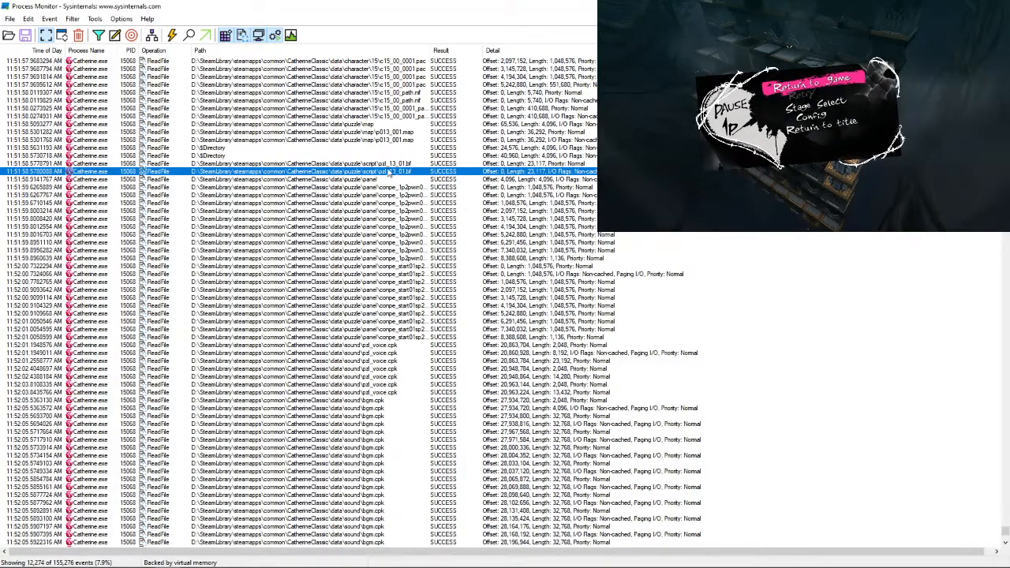
left_click(388, 166)
left_click(367, 127)
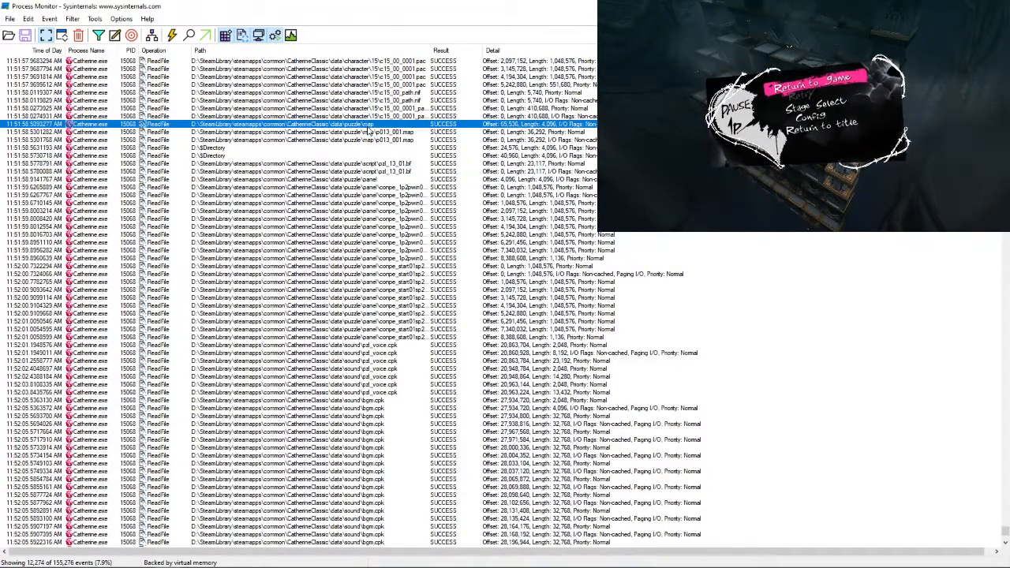
left_click(381, 133)
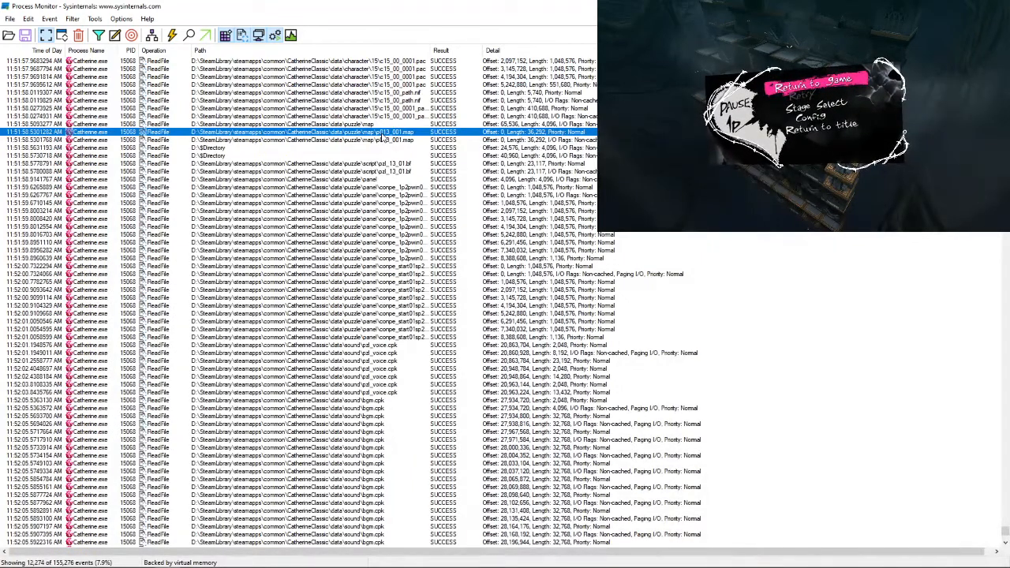
left_click(378, 125)
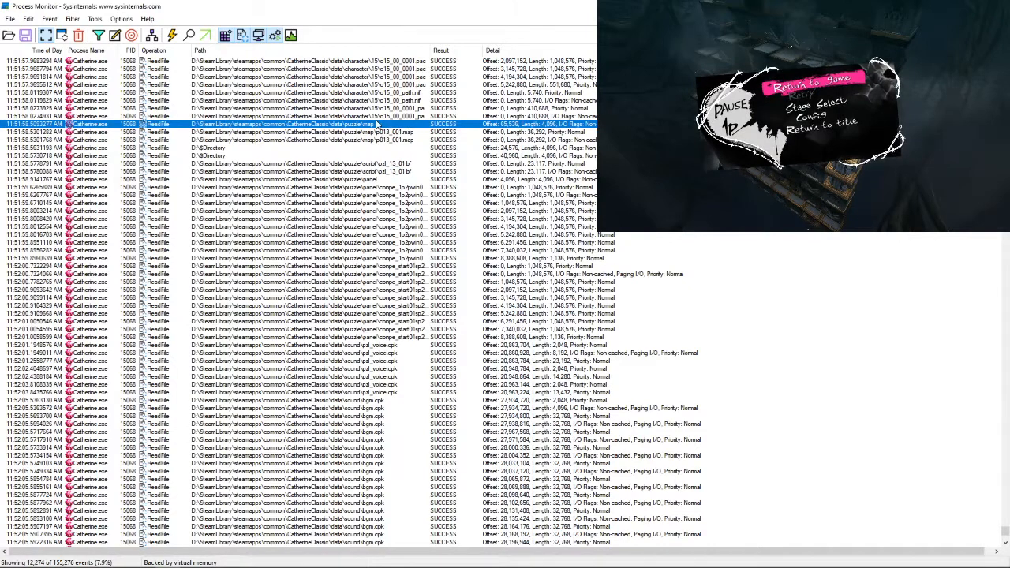
left_click(395, 135)
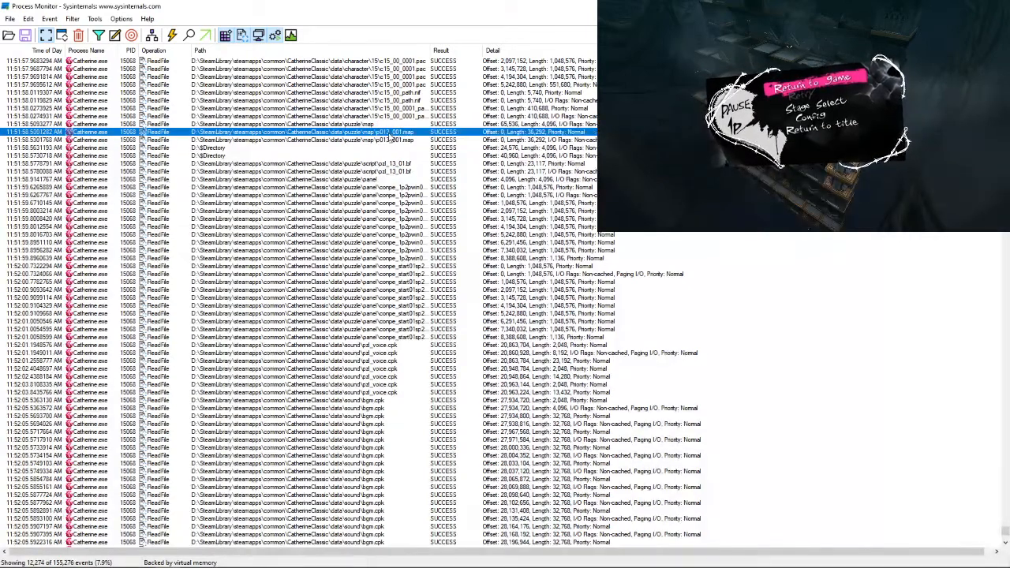
- Copy the full file path from the event properties of the first p013_001.map read and close the properties
double_click(382, 134)
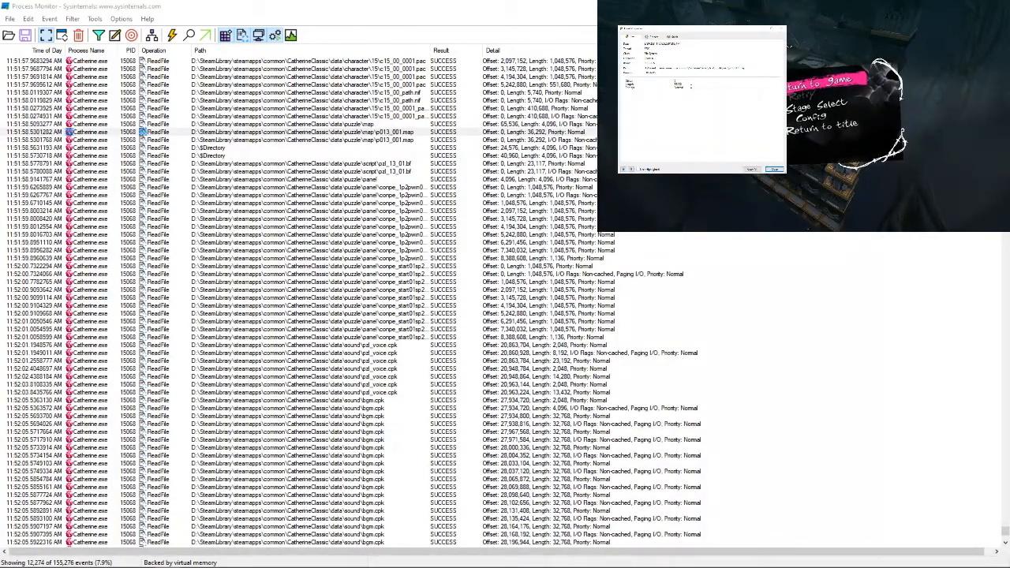
left_click_drag(695, 33, 335, 72)
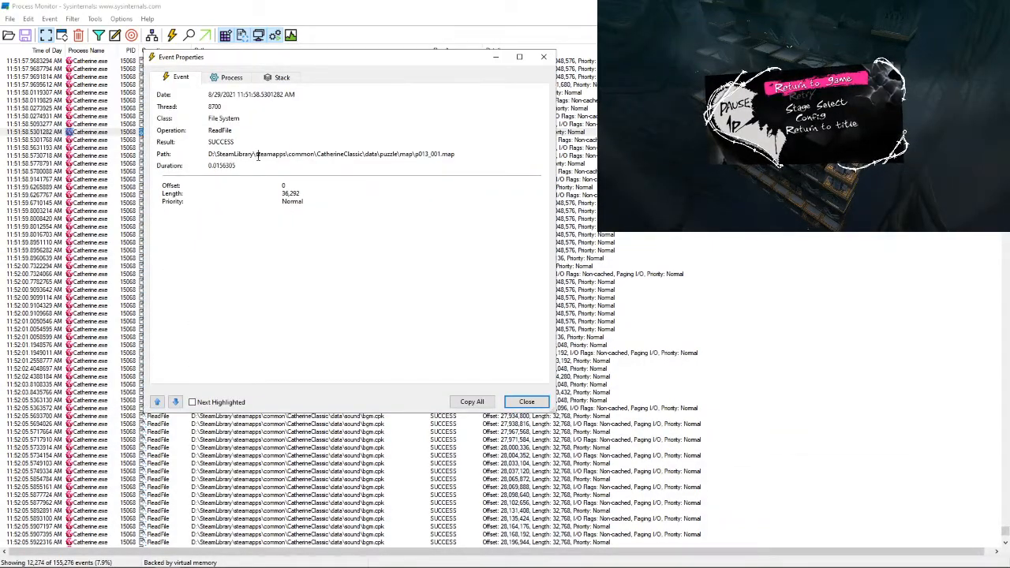
left_click_drag(208, 154, 510, 176)
key("ctrl+c")
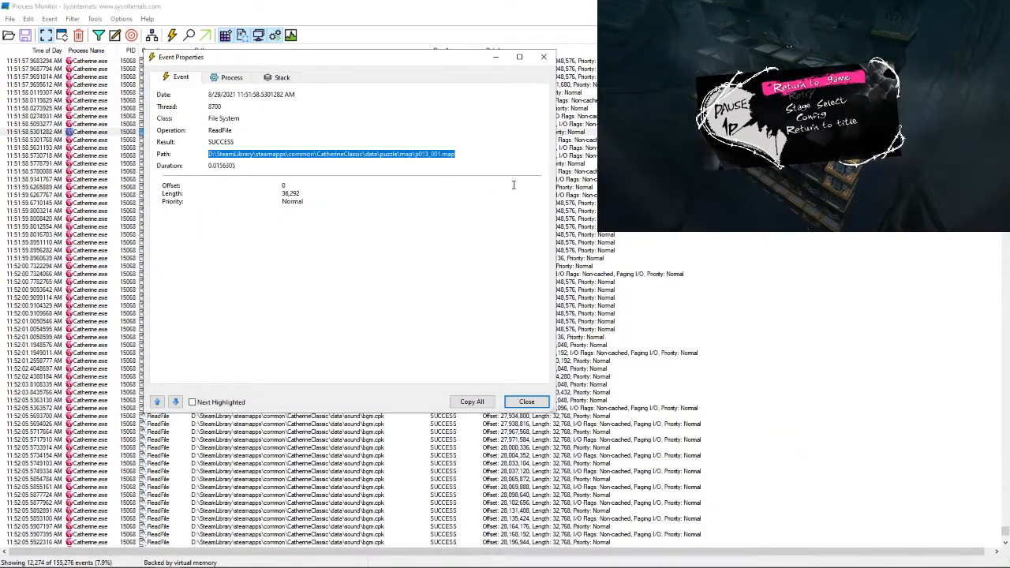
left_click(527, 402)
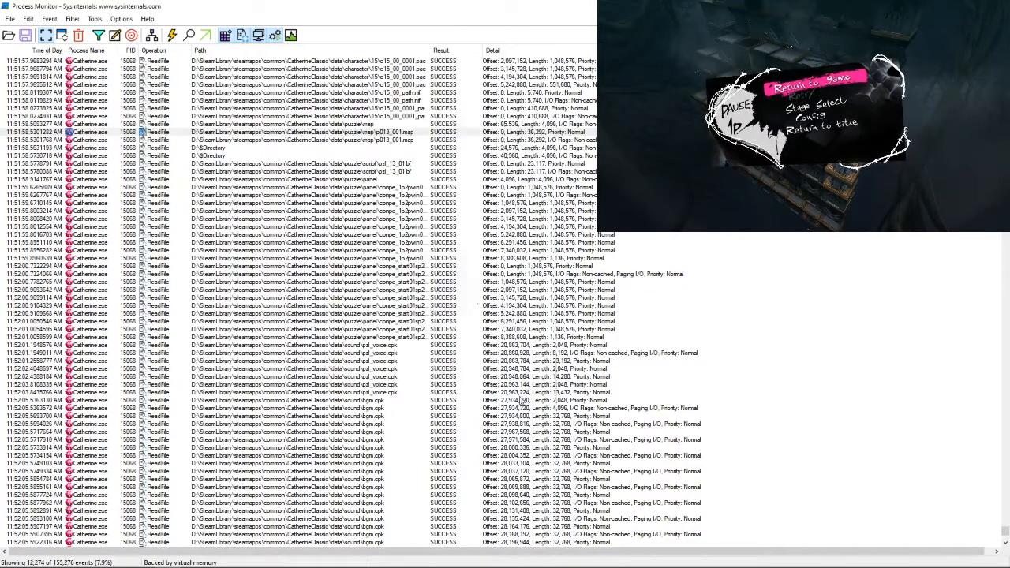
- Add and apply an include filter for entries whose Path is D:\SteamLibrary\steamapps\common\CatherineClassic\data\puzzle\map\, reusing the copied path without its file name
left_click(99, 35)
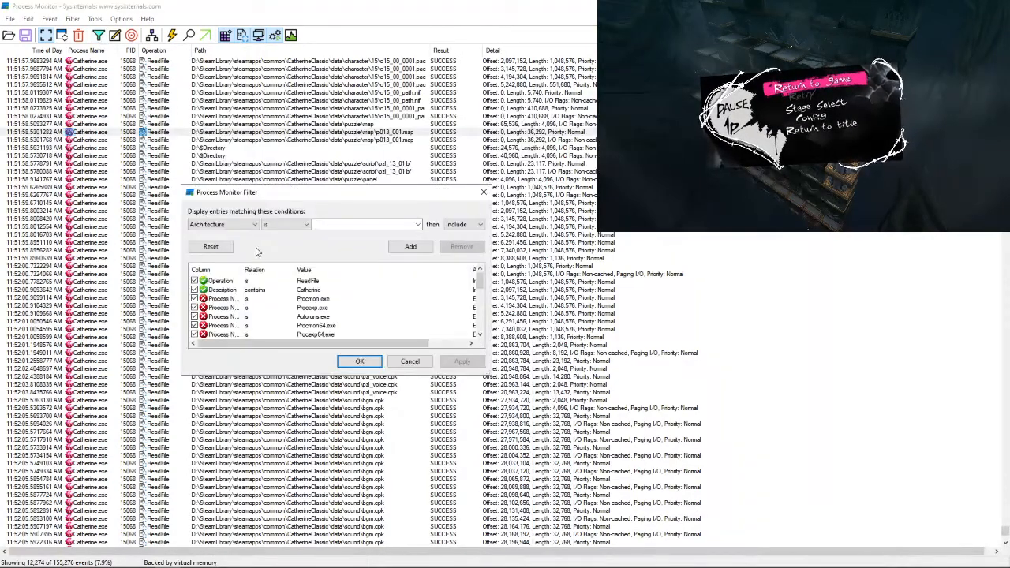
left_click(250, 225)
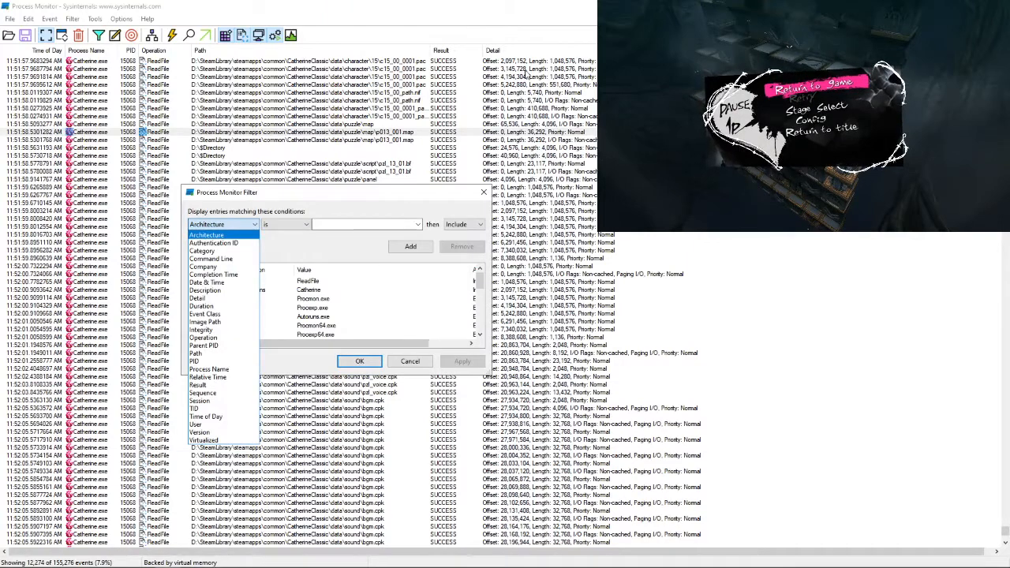
left_click(204, 354)
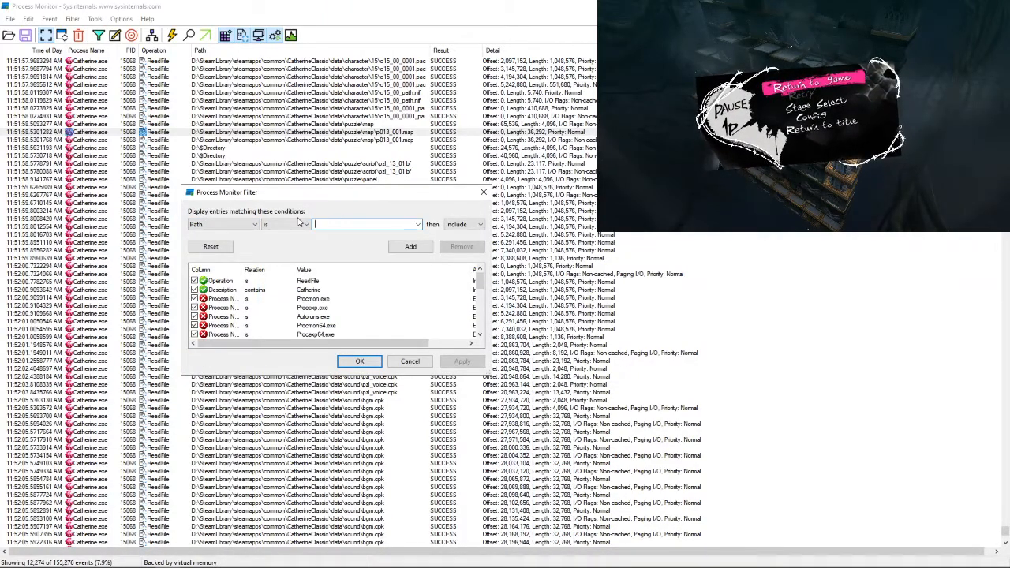
key("ctrl+v")
key("BackSpace")
key("BackSpace")
key("BackSpace")
key("BackSpace")
key("BackSpace")
key("BackSpace")
key("BackSpace")
key("BackSpace")
key("BackSpace")
key("BackSpace")
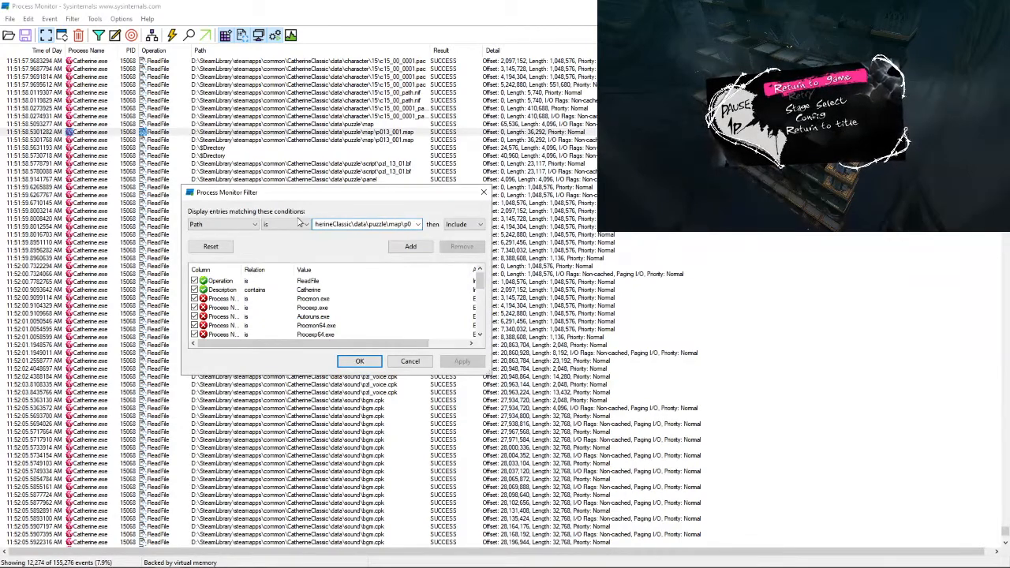
key("BackSpace")
key("BackSpace")
left_click(410, 246)
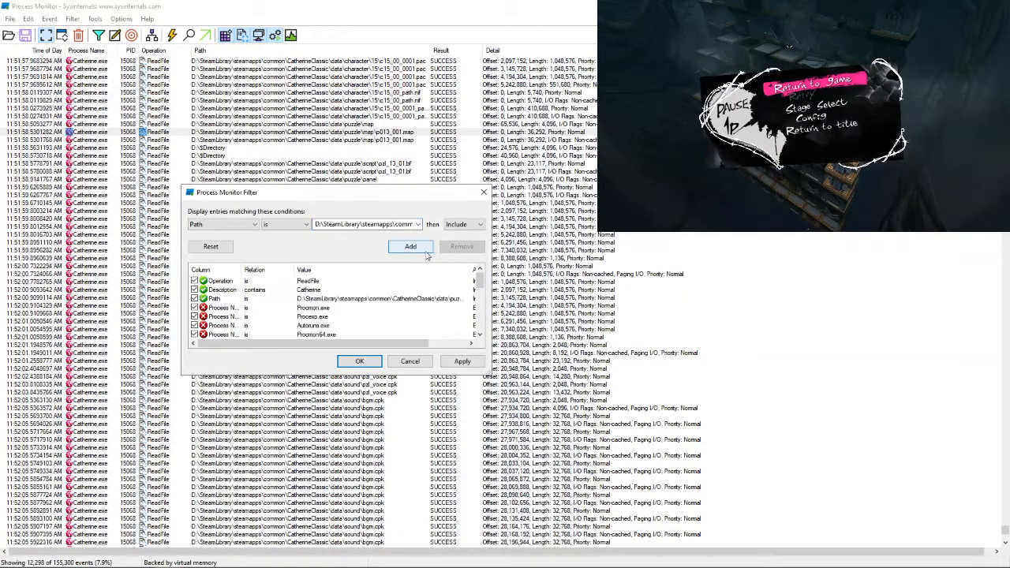
left_click(461, 361)
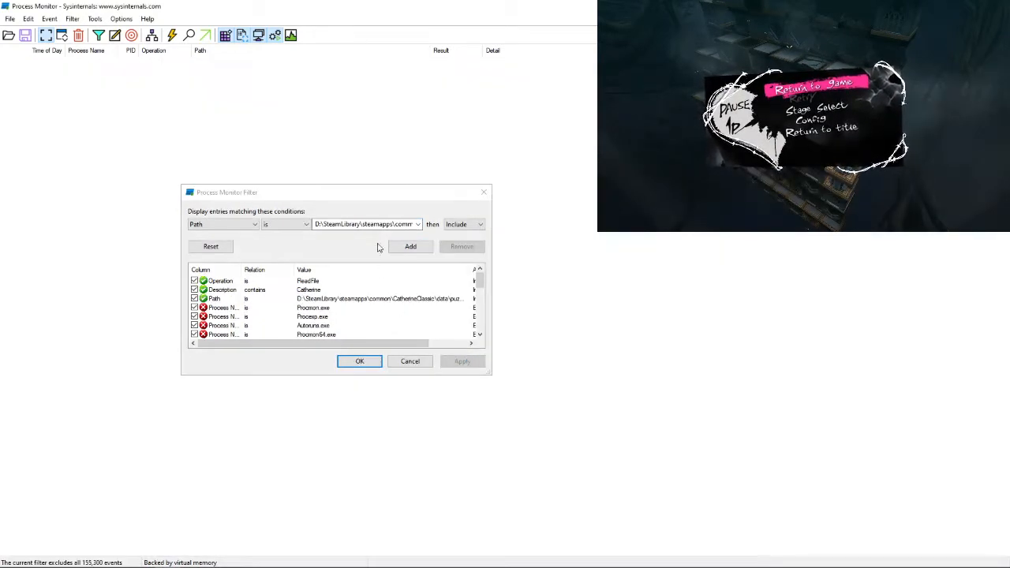
- Add and apply a second Path include filter for the same puzzle\map folder without the trailing backslash
left_click(395, 223)
key("End")
key("BackSpace")
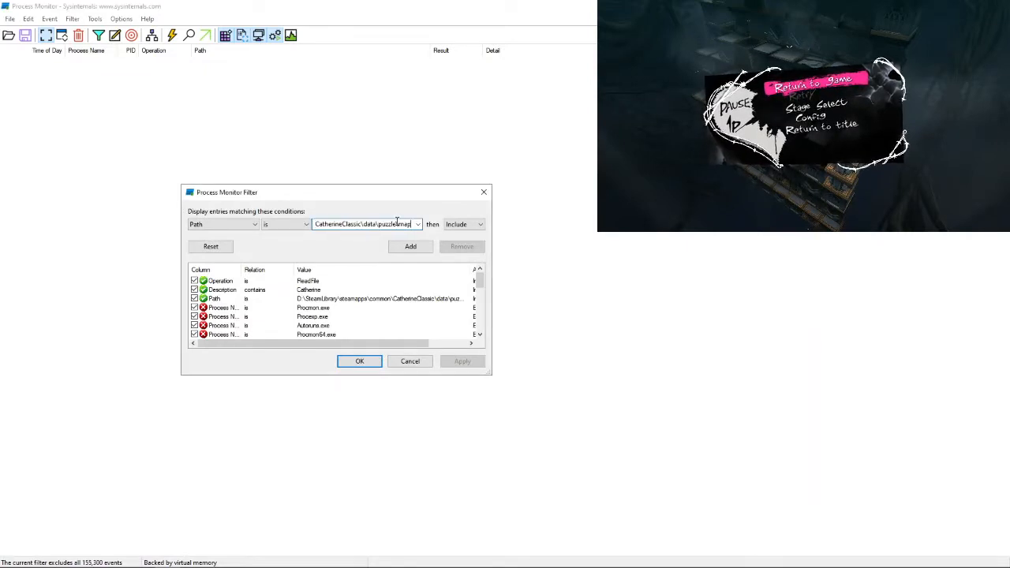
left_click(410, 246)
left_click(462, 361)
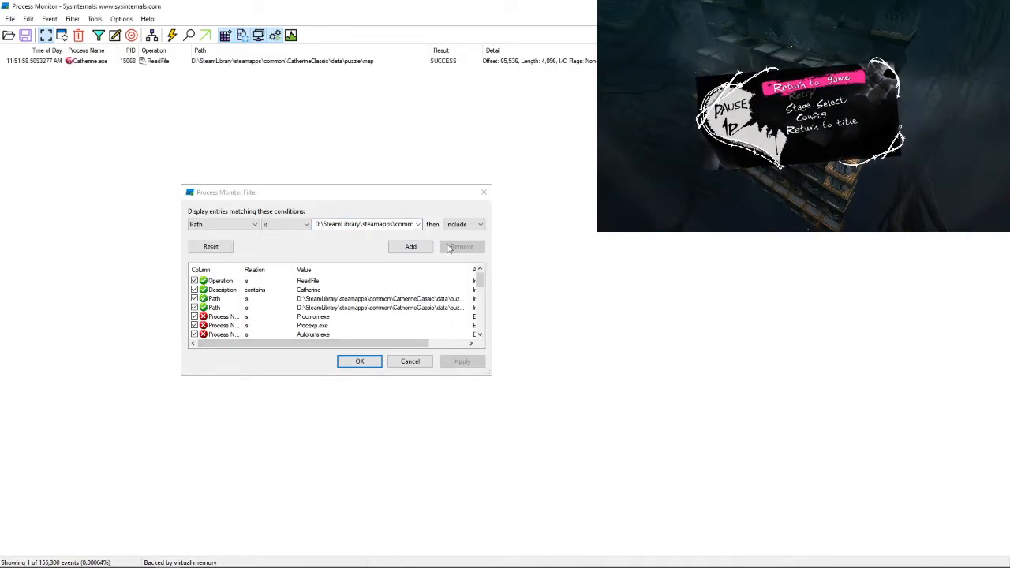
- Remove the Path include filter whose puzzle\map value ends with a backslash and apply the change
left_click(532, 63)
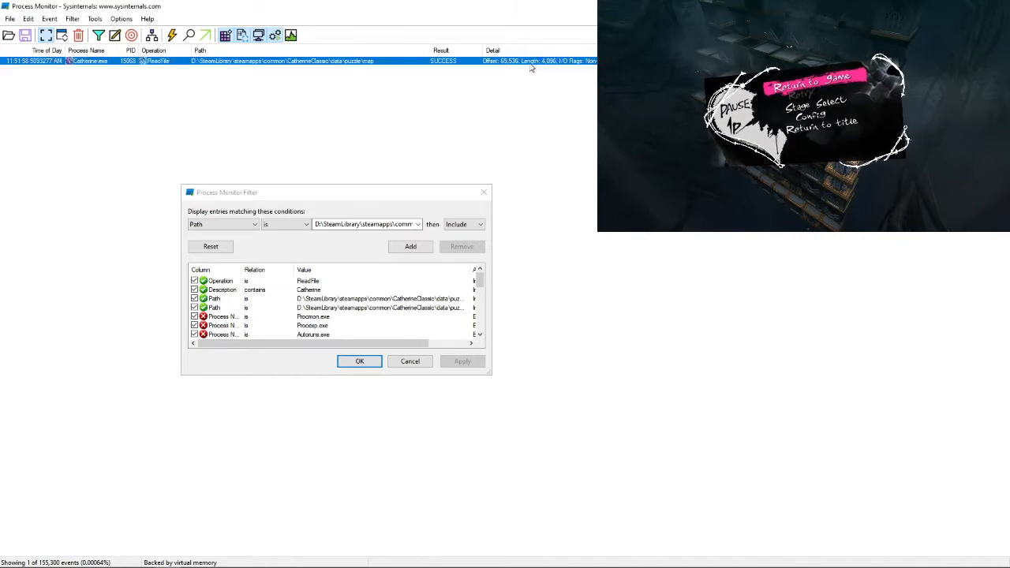
left_click(378, 85)
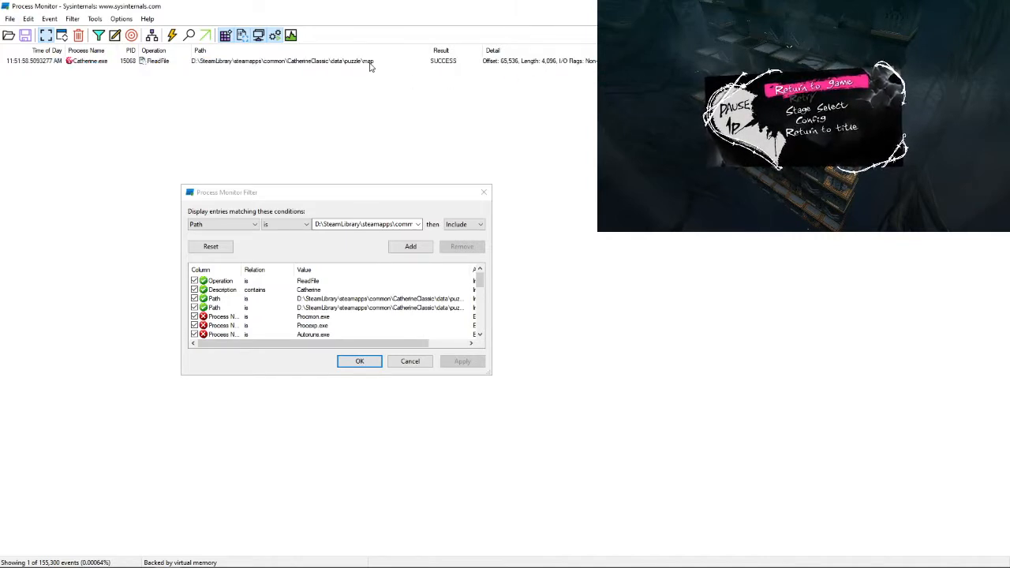
left_click(402, 308)
scroll(415, 316, "right", 3)
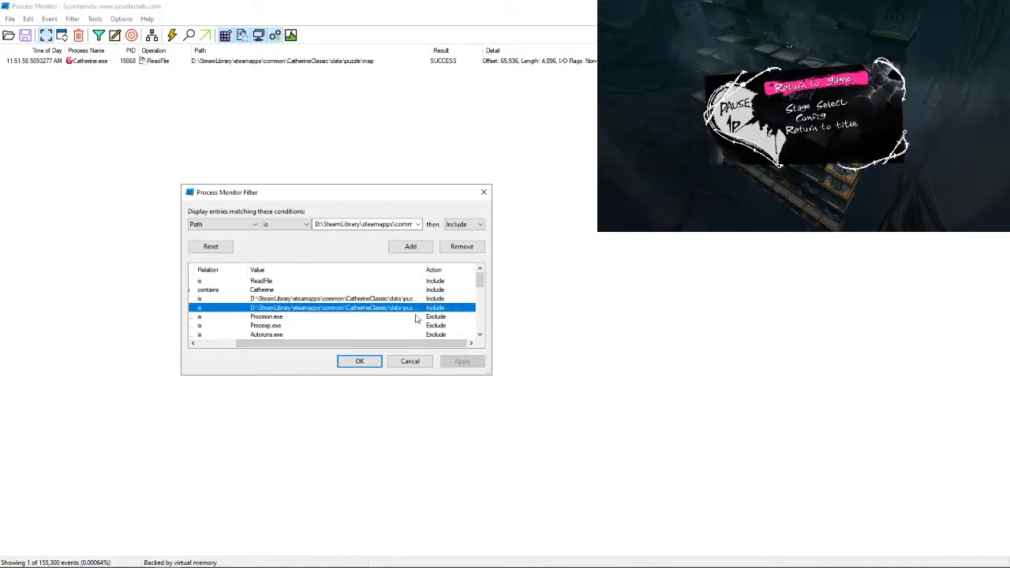
left_click_drag(420, 272, 437, 273)
left_click(428, 300)
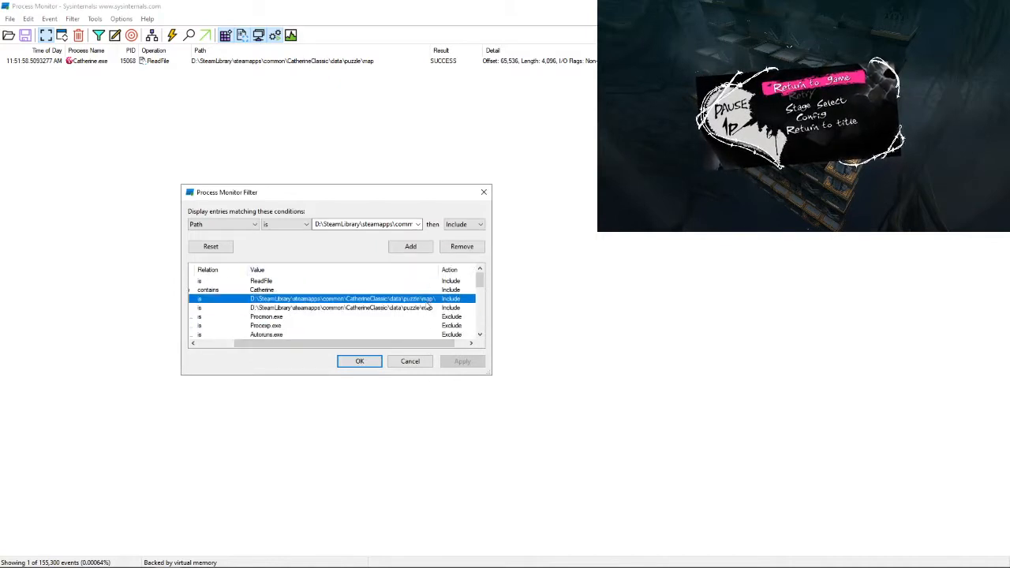
left_click(462, 247)
left_click(462, 362)
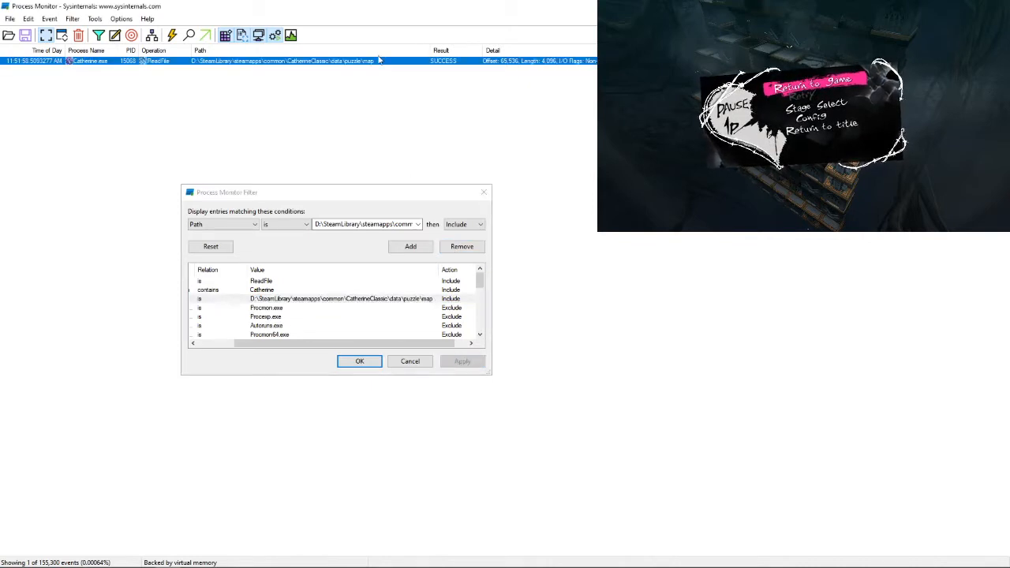
- Remove the remaining Path filter that uses the "is" relation for the puzzle\map folder
left_click(291, 225)
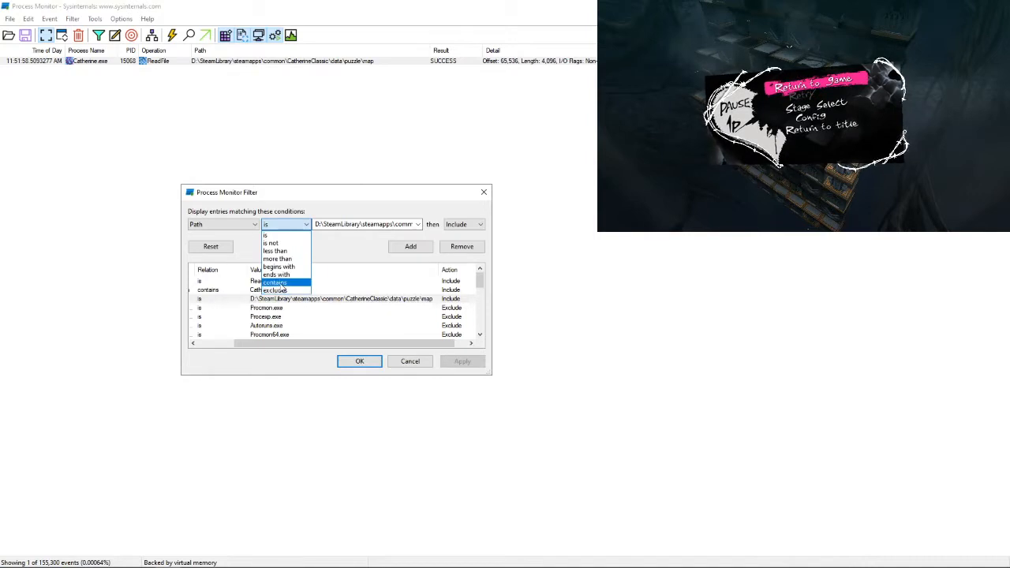
left_click(276, 283)
left_click(289, 225)
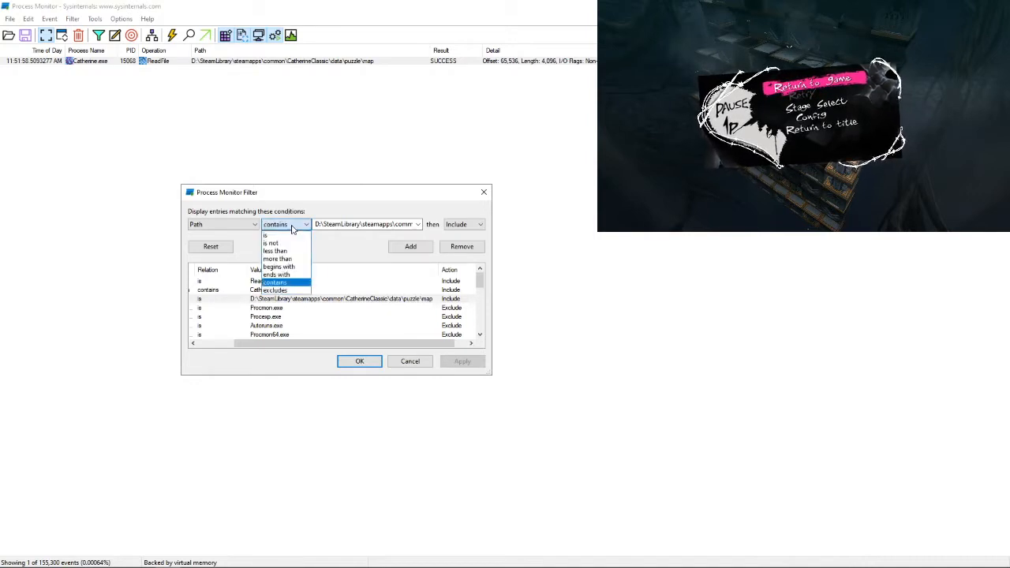
left_click(293, 283)
left_click(320, 299)
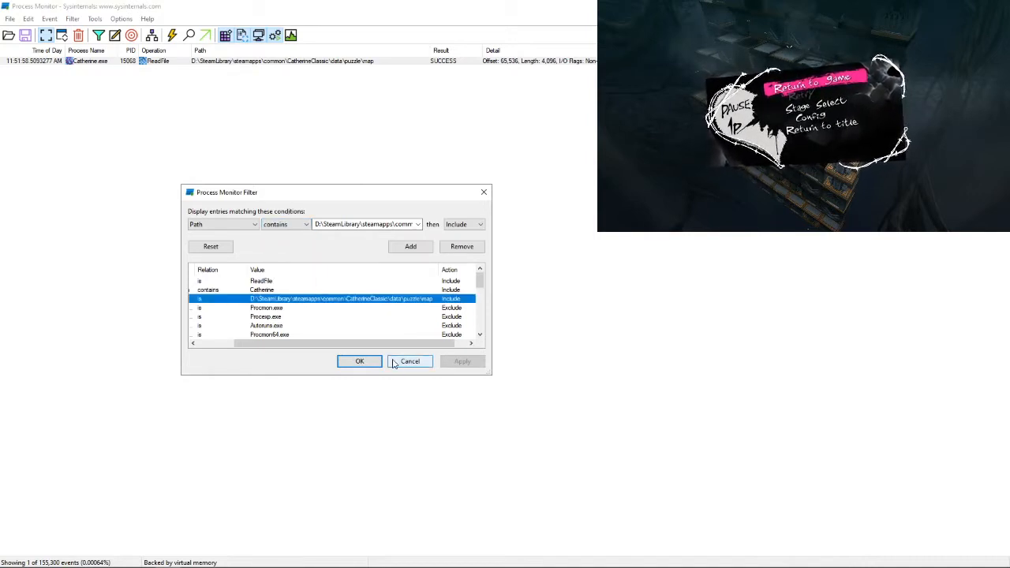
left_click(455, 250)
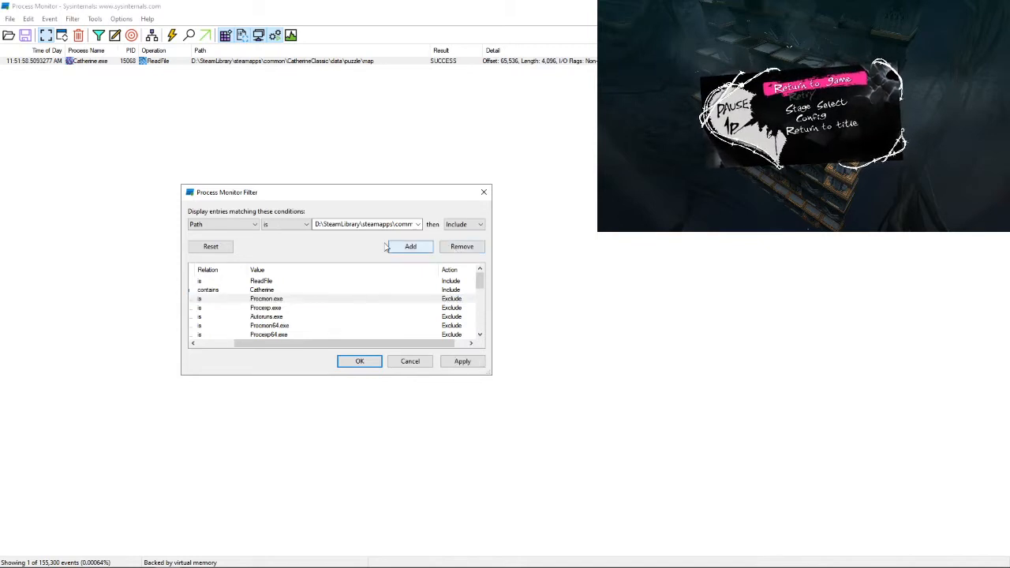
- Add and apply an include filter for Path contains D:\SteamLibrary\steamapps\common\CatherineClassic\data\puzzle\map, and close the filter settings
left_click(288, 226)
left_click(276, 282)
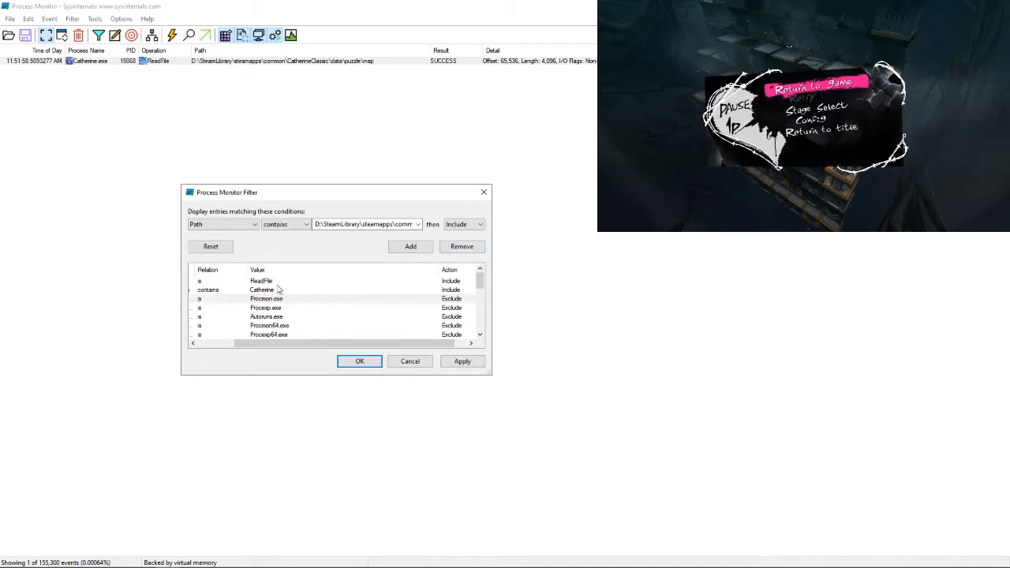
left_click(410, 246)
left_click(456, 361)
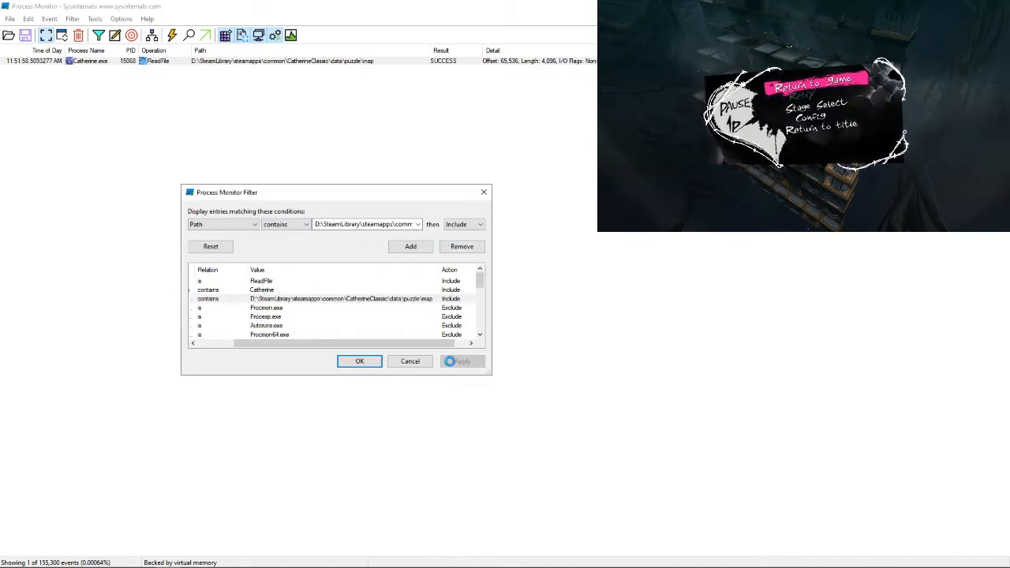
left_click(377, 70)
left_click(379, 77)
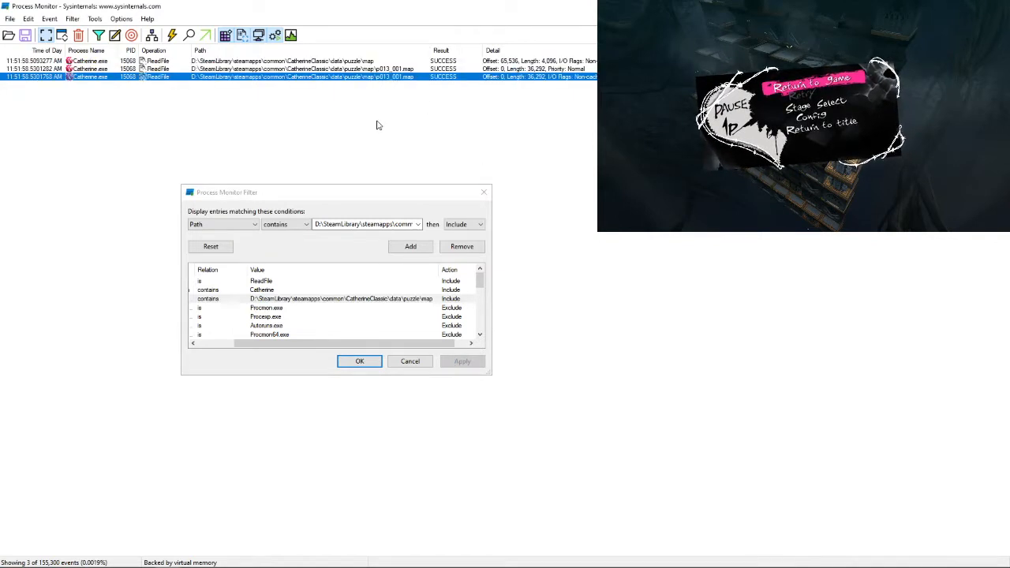
left_click(483, 197)
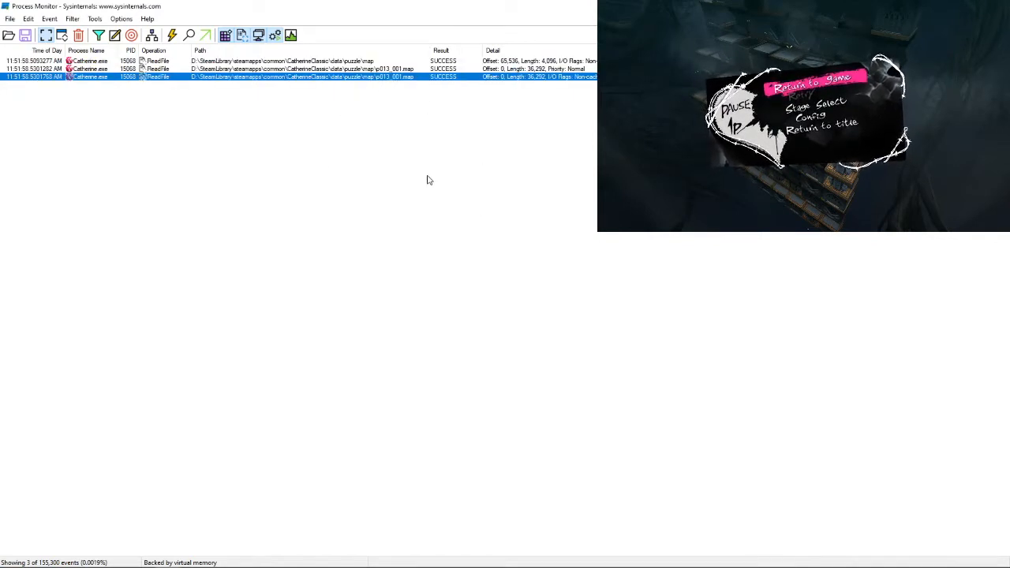
- Examine the filtered read events for the puzzle\map folder and p013_001.map
left_click(305, 83)
left_click(317, 76)
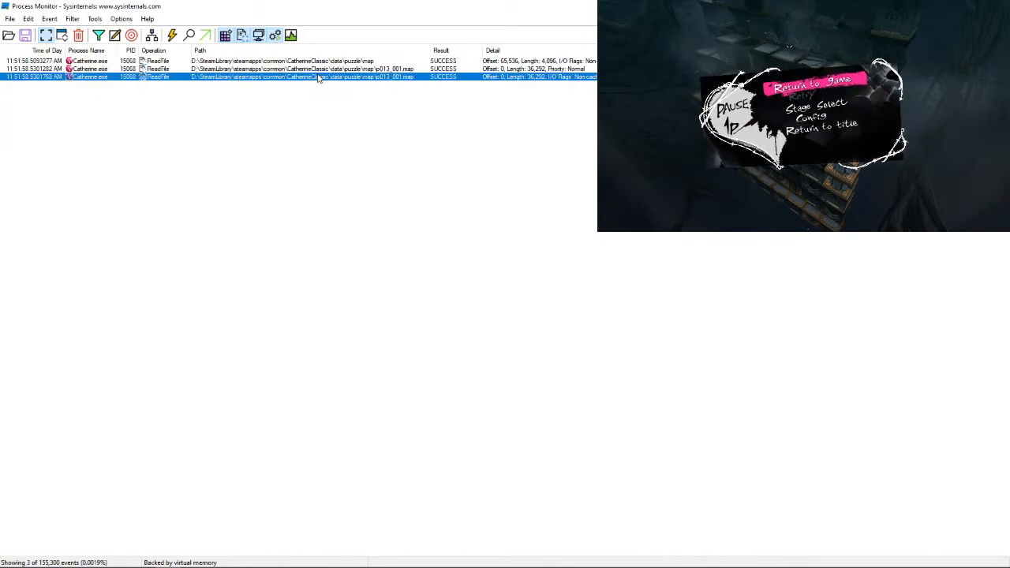
left_click(316, 71)
left_click(381, 118)
left_click(378, 79)
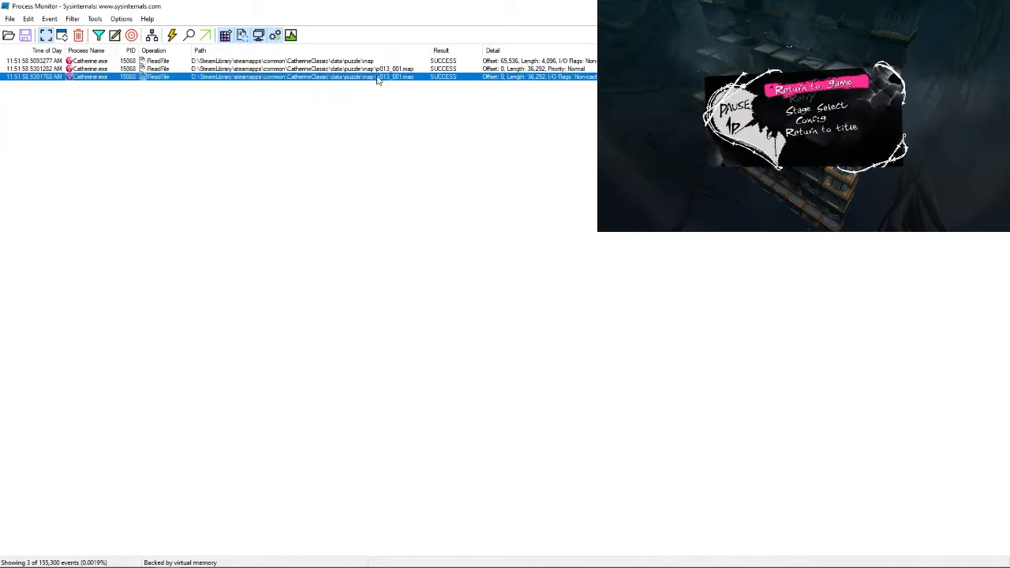
right_click(386, 83)
left_click(320, 143)
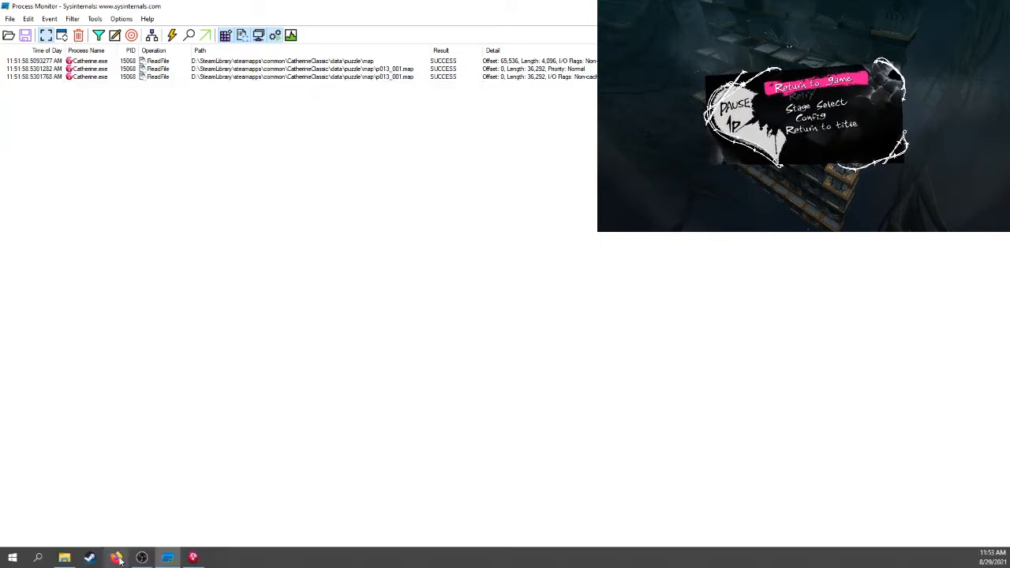
- Switch to File Explorer and open D:\SteamLibrary\steamapps\common\CatherineClassic\data\puzzle\map, reusing the copied p013_001.map path without its file name
left_click(63, 558)
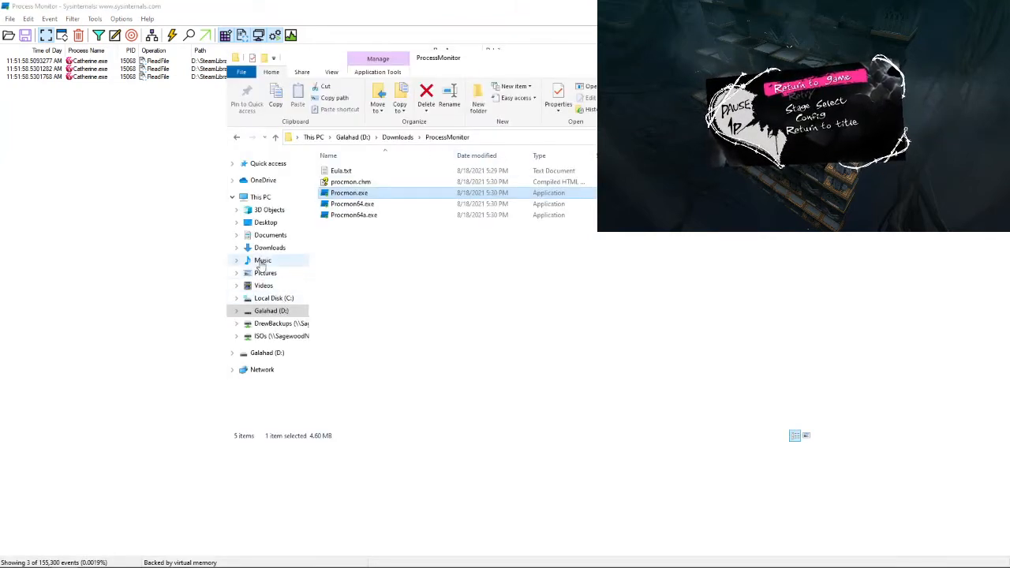
left_click(265, 248)
left_click(433, 136)
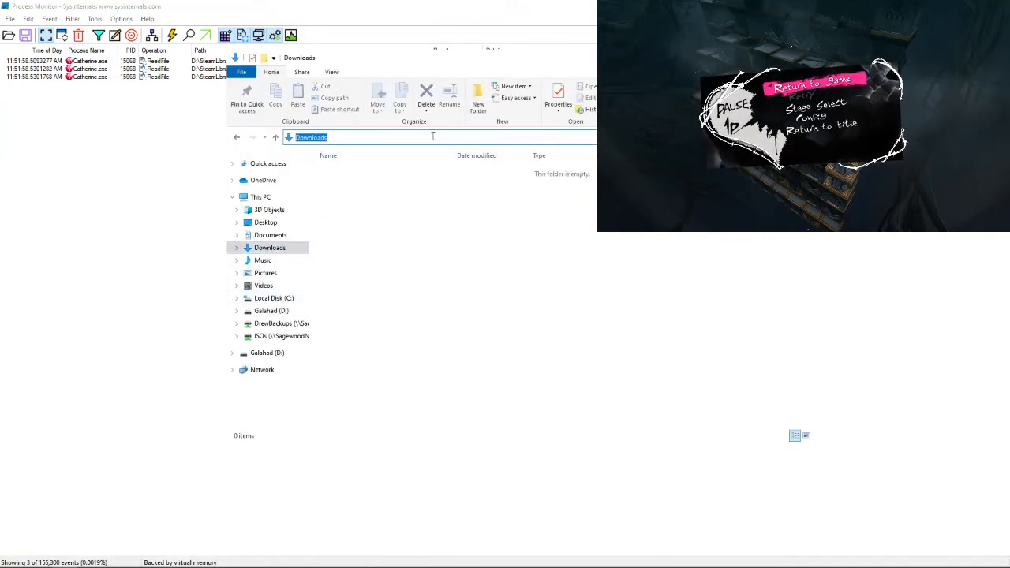
type("D:\\SteamLibrary\\steamapps\\common\\CatherineClassic\\data\\puzzle\\map\\p013_001.map")
key("BackSpace")
key("BackSpace")
key("BackSpace")
key("BackSpace")
key("BackSpace")
key("BackSpace")
key("BackSpace")
key("BackSpace")
key("BackSpace")
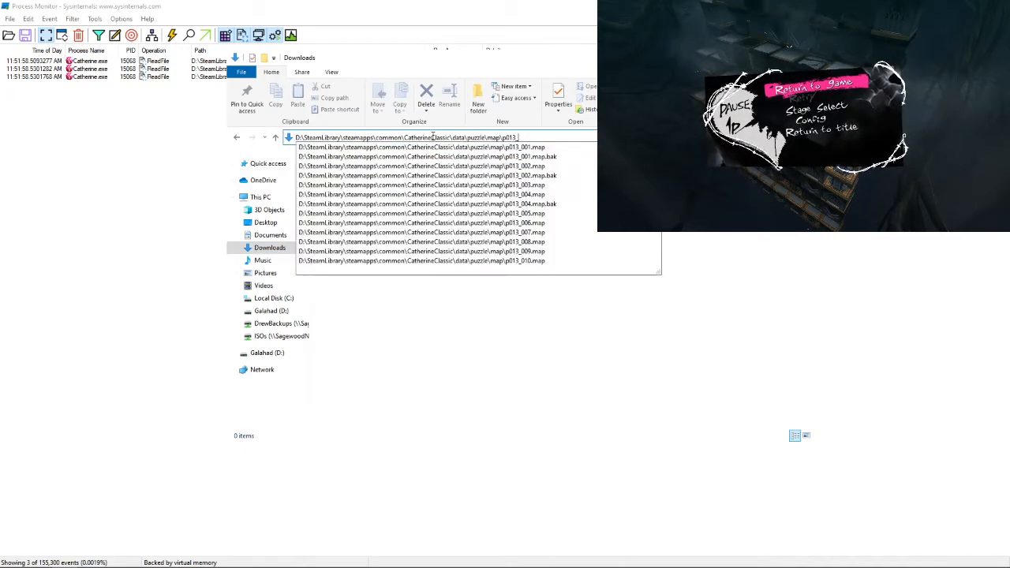
key("Return")
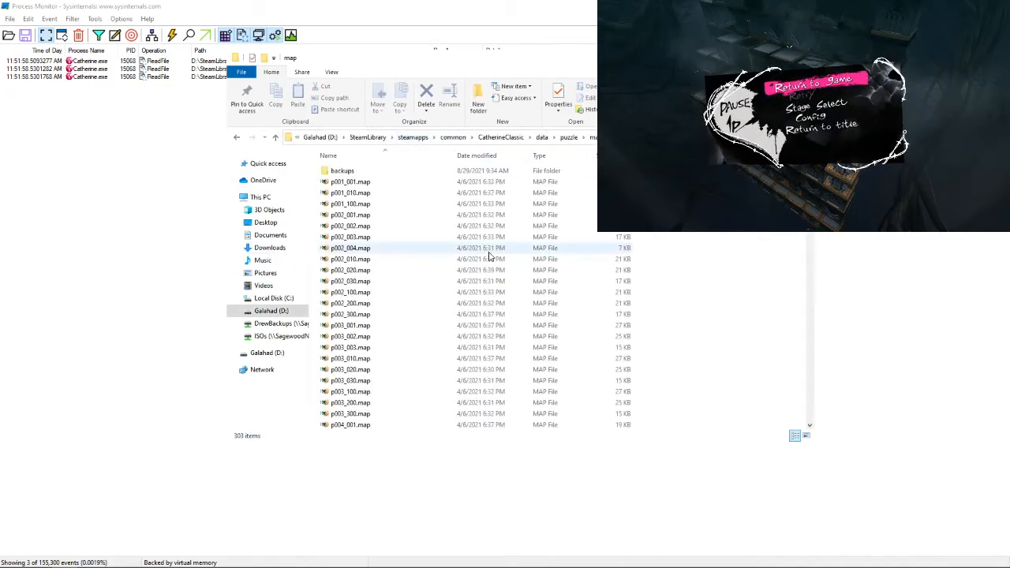
- Look through the map folder's numbered .map files from p001 to p012 to see how they are grouped by prefix
scroll(487, 251, "down", 15)
scroll(487, 251, "down", 5)
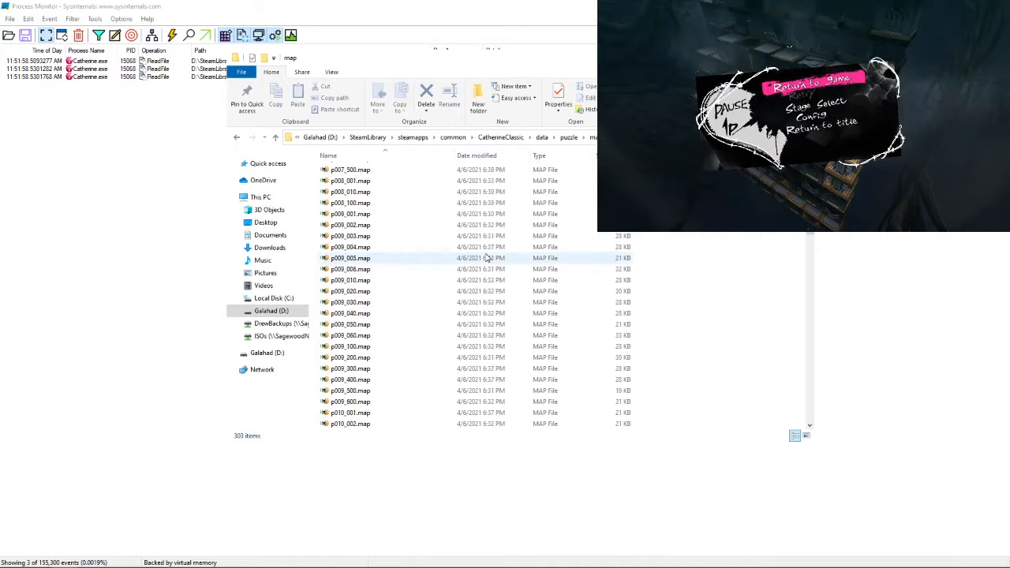
scroll(487, 258, "down", 20)
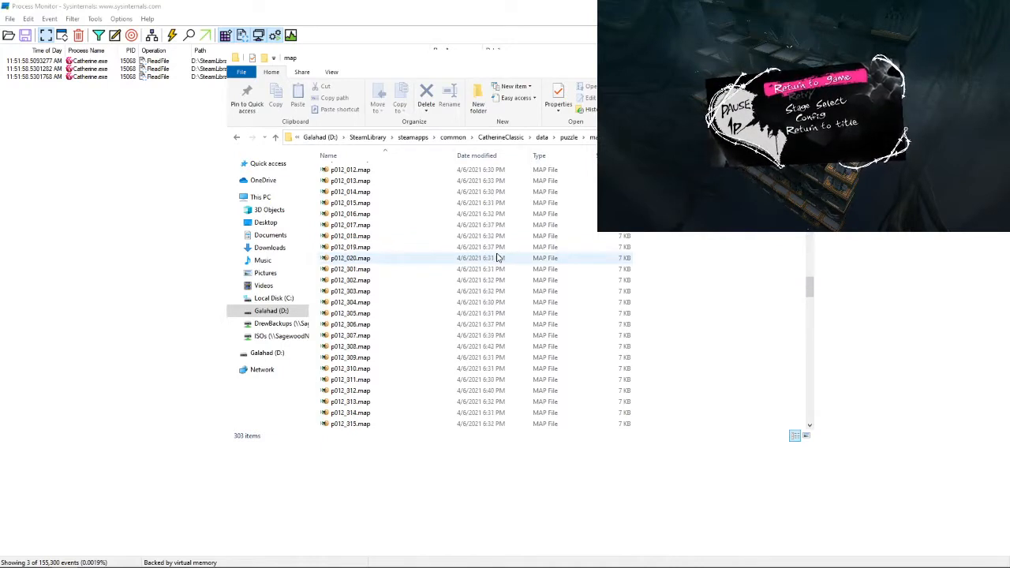
scroll(499, 257, "up", 18)
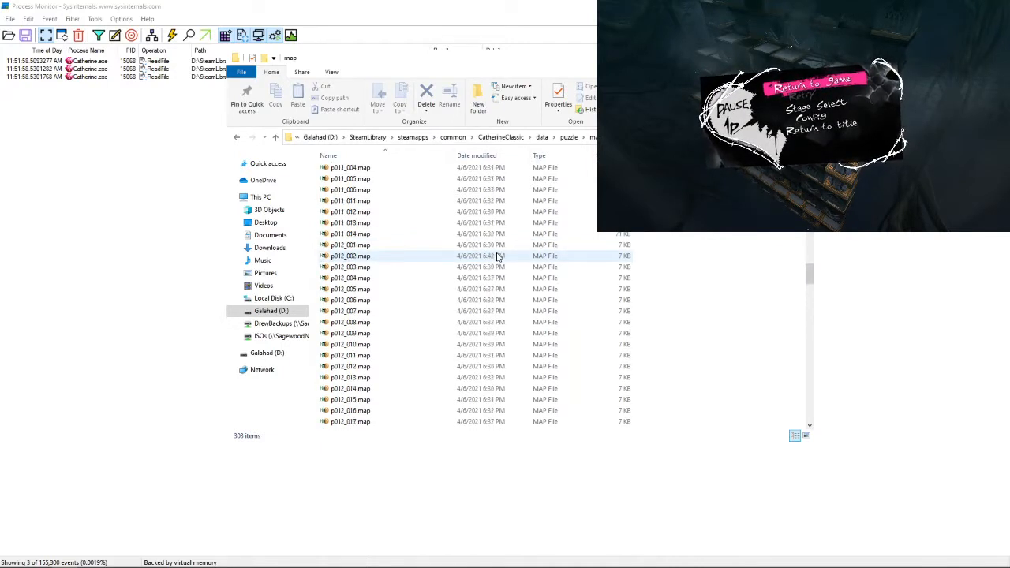
scroll(502, 258, "up", 20)
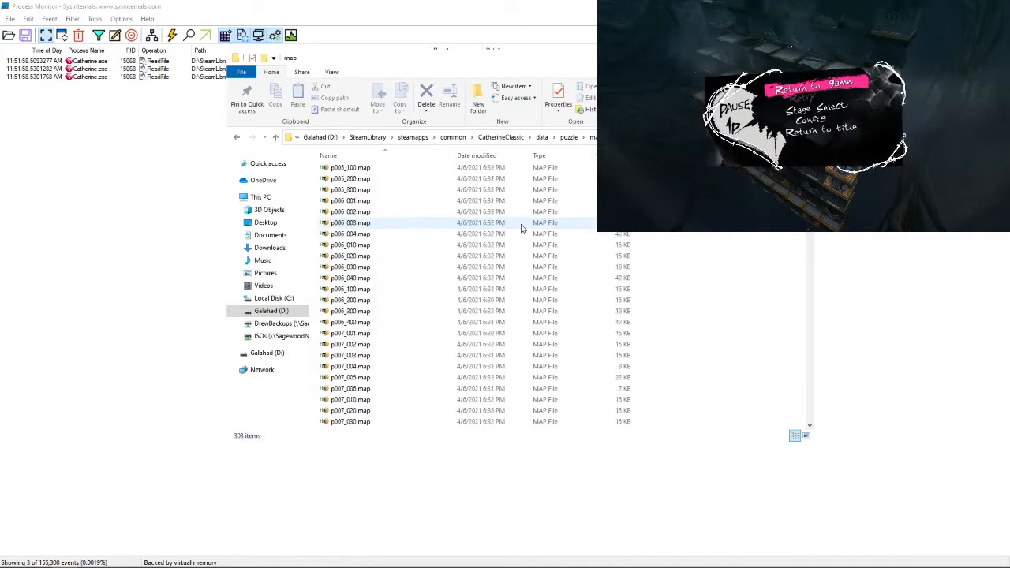
scroll(521, 228, "up", 3)
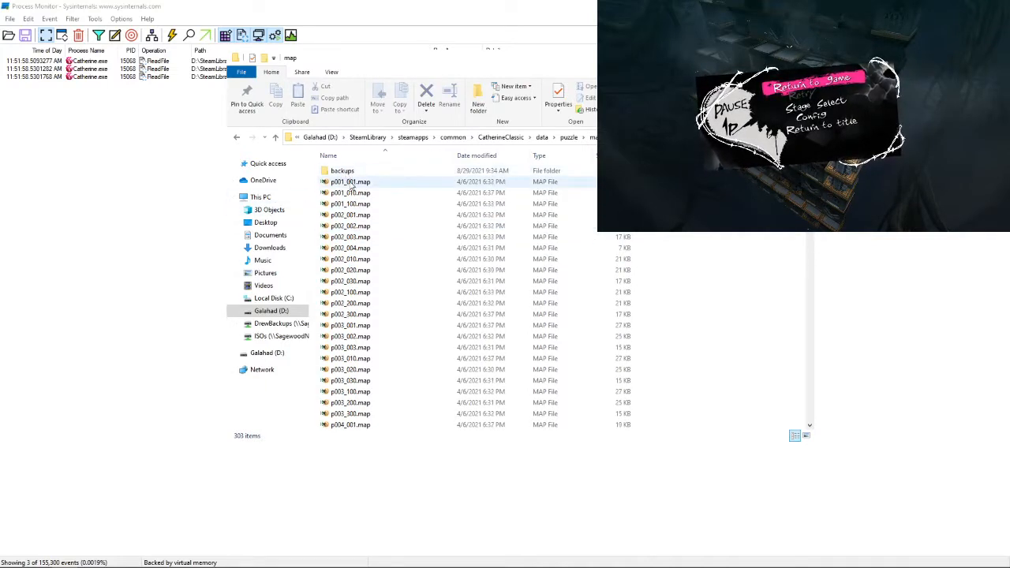
scroll(352, 185, "down", 1)
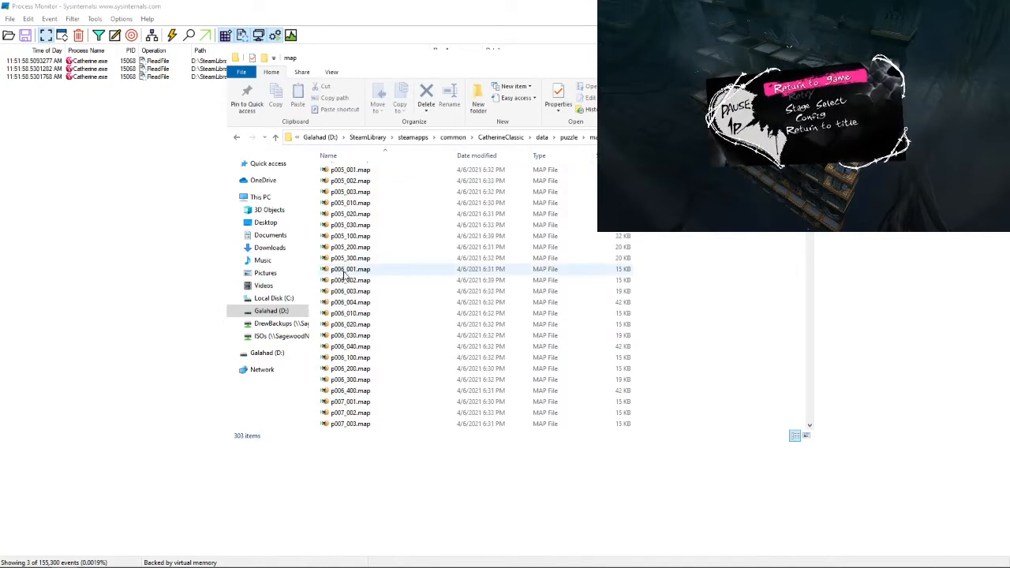
scroll(341, 272, "down", 7)
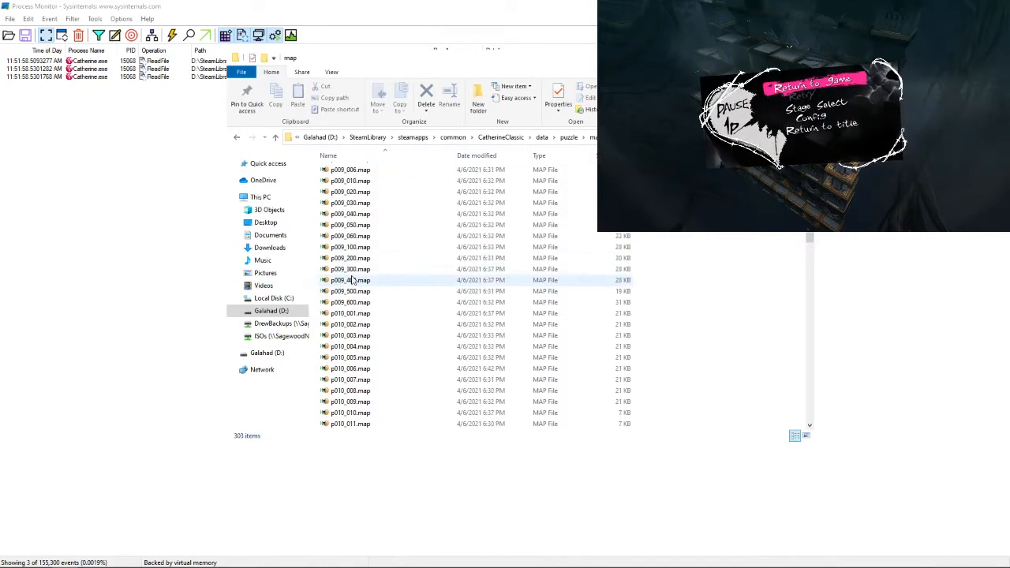
scroll(347, 253, "up", 1)
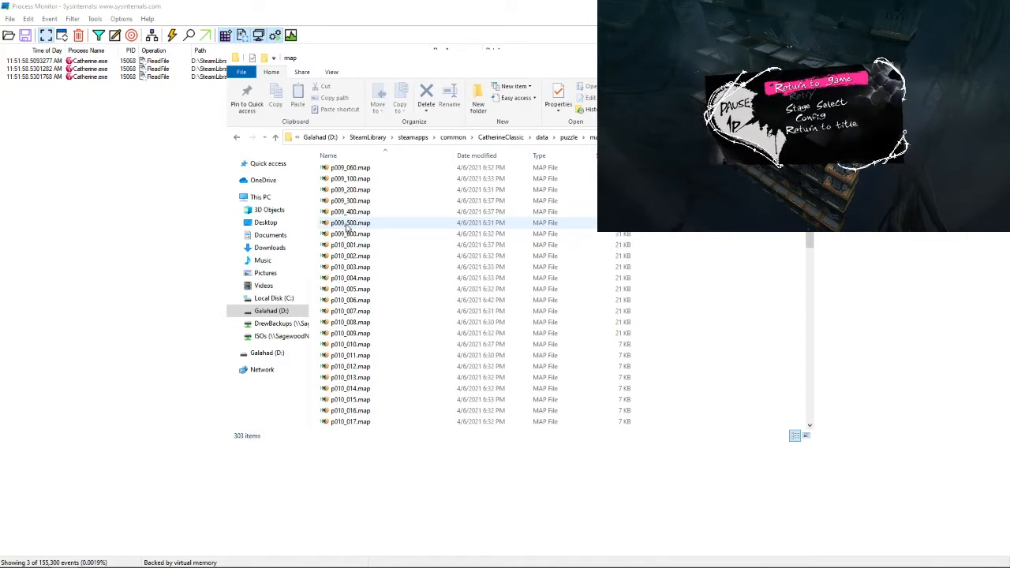
scroll(363, 261, "down", 7)
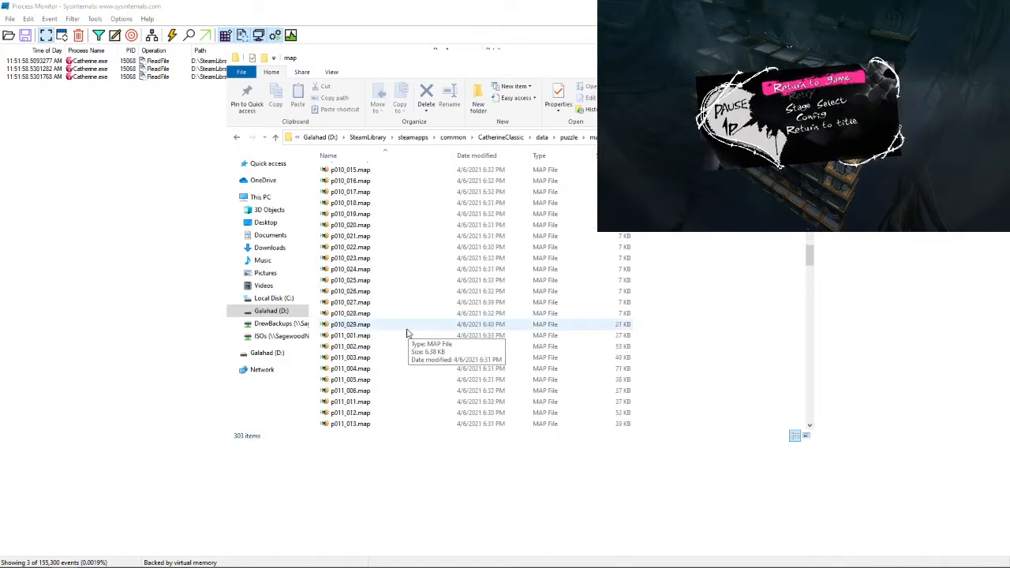
scroll(409, 324, "down", 4)
scroll(414, 322, "down", 1)
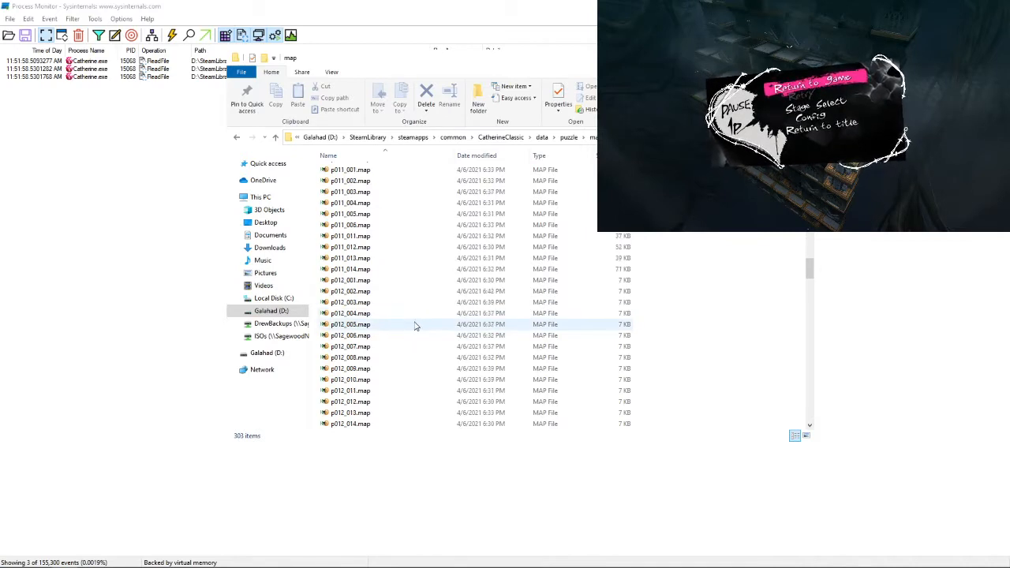
- Inspect the p011 group by selecting p011_001.map to p011_014.map, followed by p011_005.map and p011_006.map individually
scroll(413, 295, "up", 3)
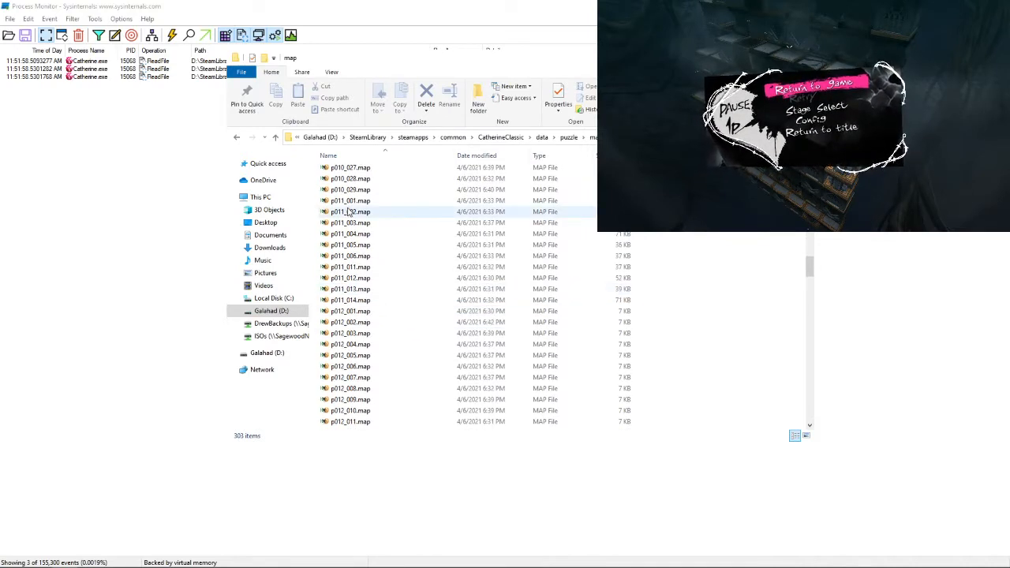
left_click_drag(655, 203, 521, 303)
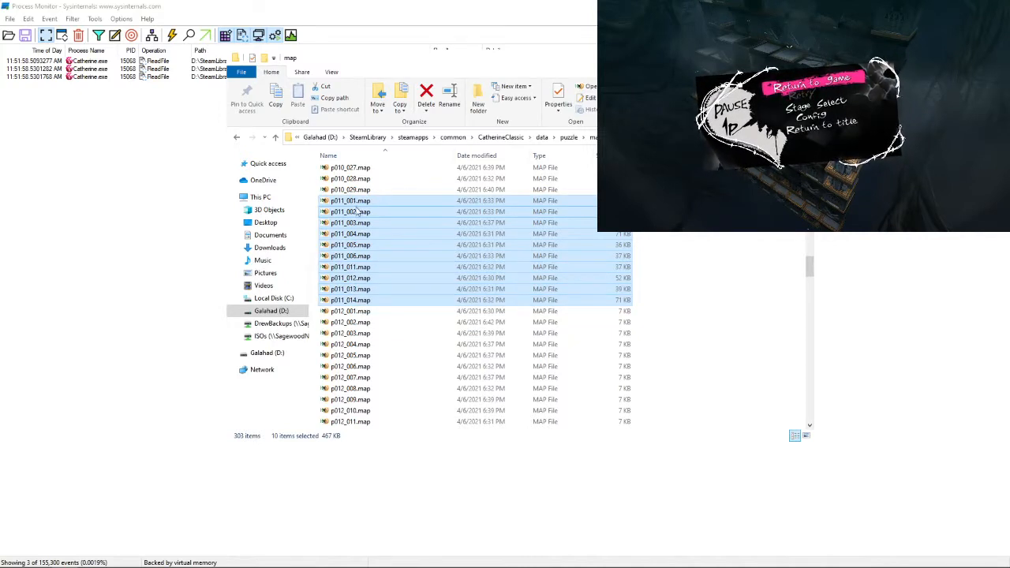
left_click(369, 246)
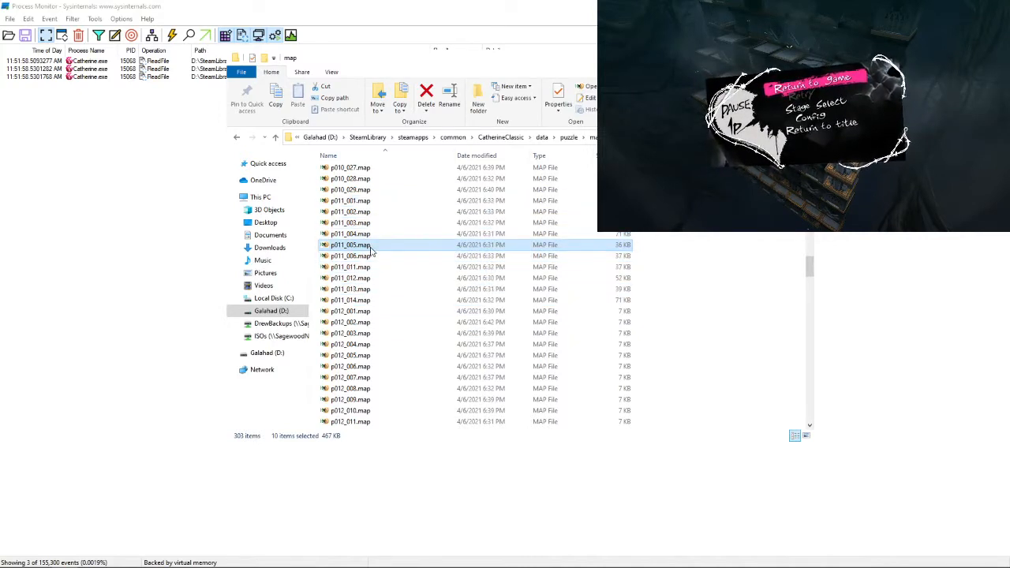
left_click(374, 255)
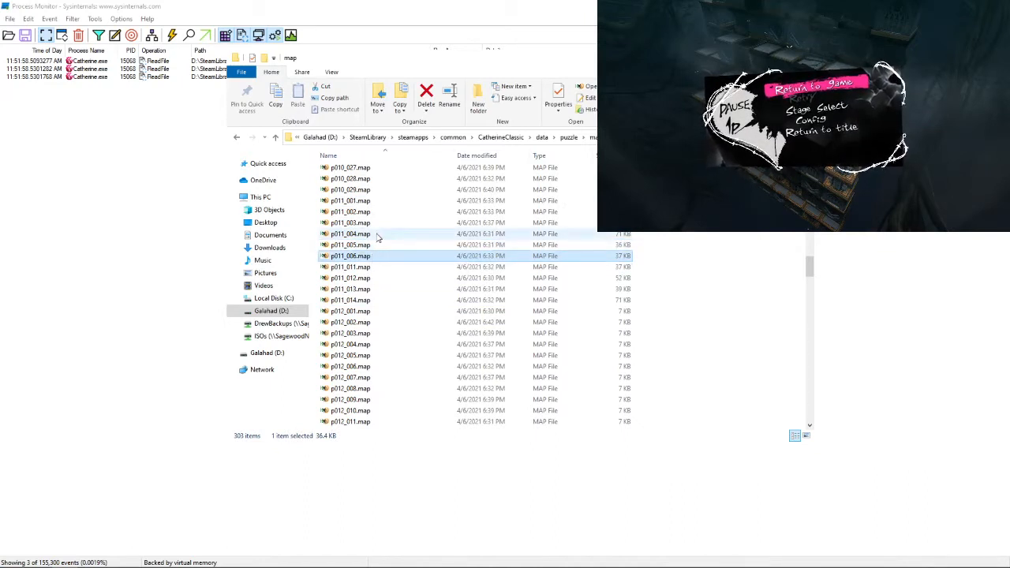
- Inspect the p013 group at the end of the map folder, selecting p013_001.map and p013_010.map to see its range
scroll(376, 241, "down", 2)
scroll(378, 237, "down", 20)
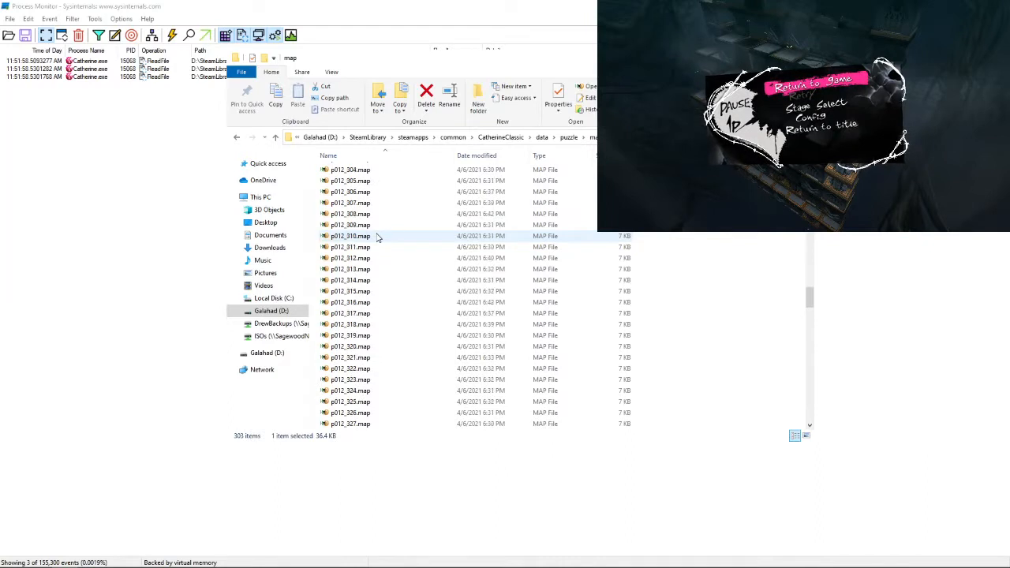
scroll(377, 237, "down", 20)
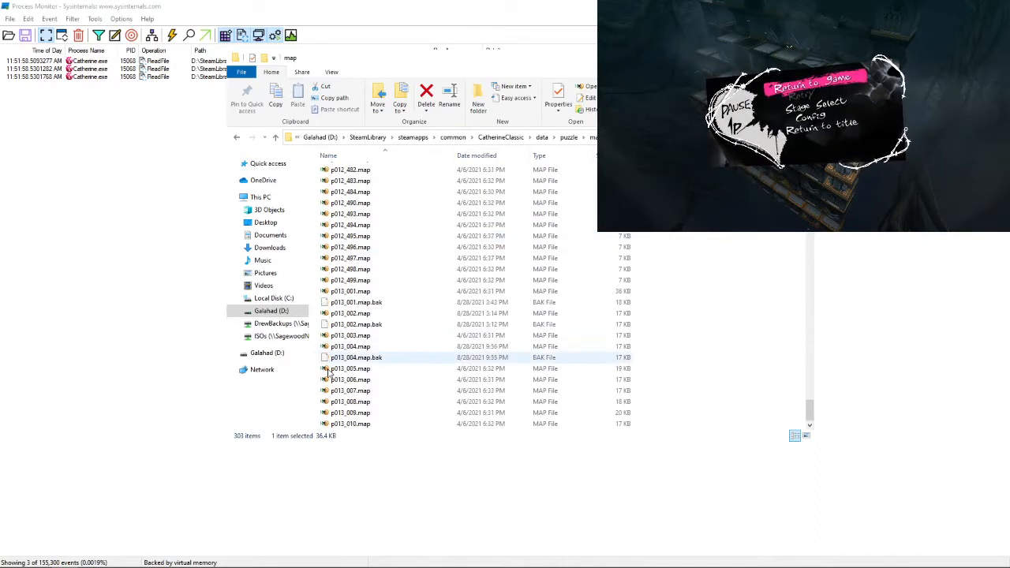
left_click(375, 294)
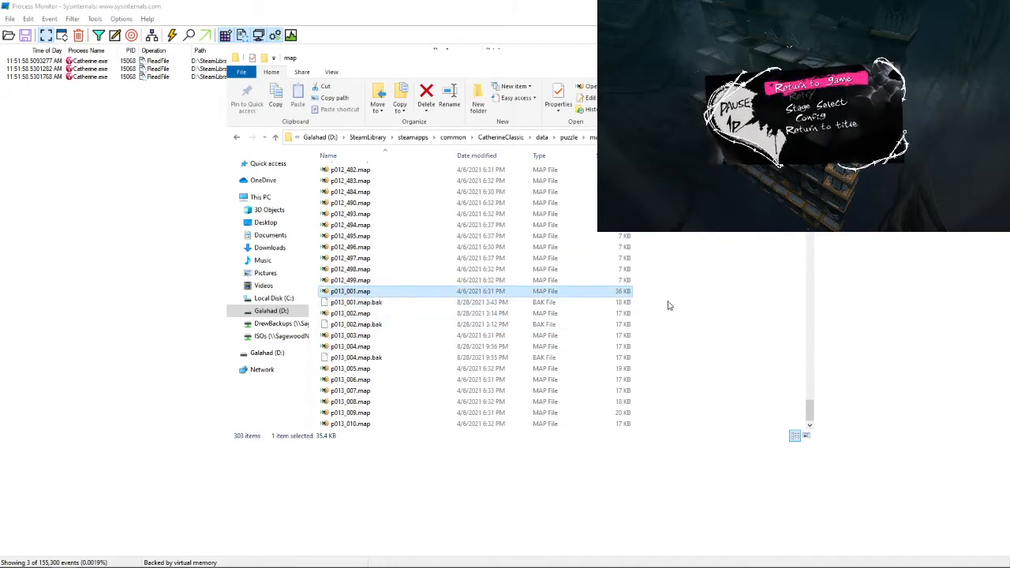
left_click_drag(644, 292, 560, 418)
left_click(449, 425)
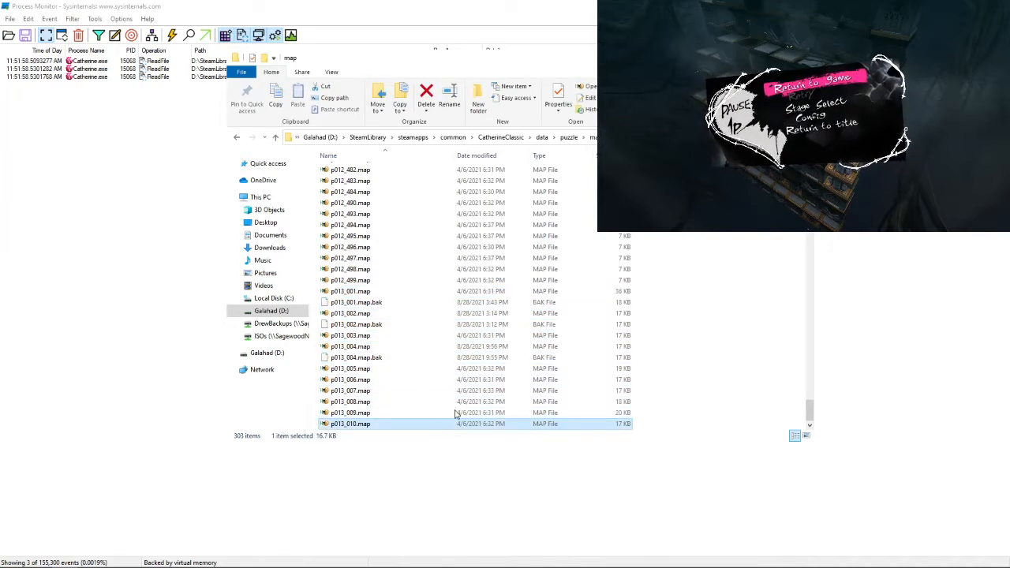
left_click(379, 294)
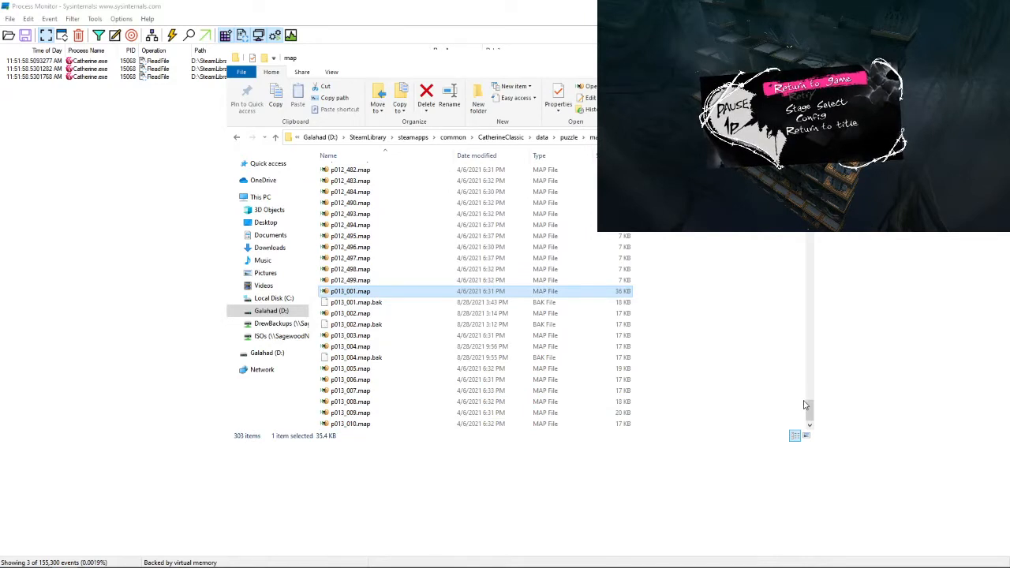
- Open the backups folder inside the map folder and copy the p013_001.map file stored there
left_click_drag(808, 402, 790, 162)
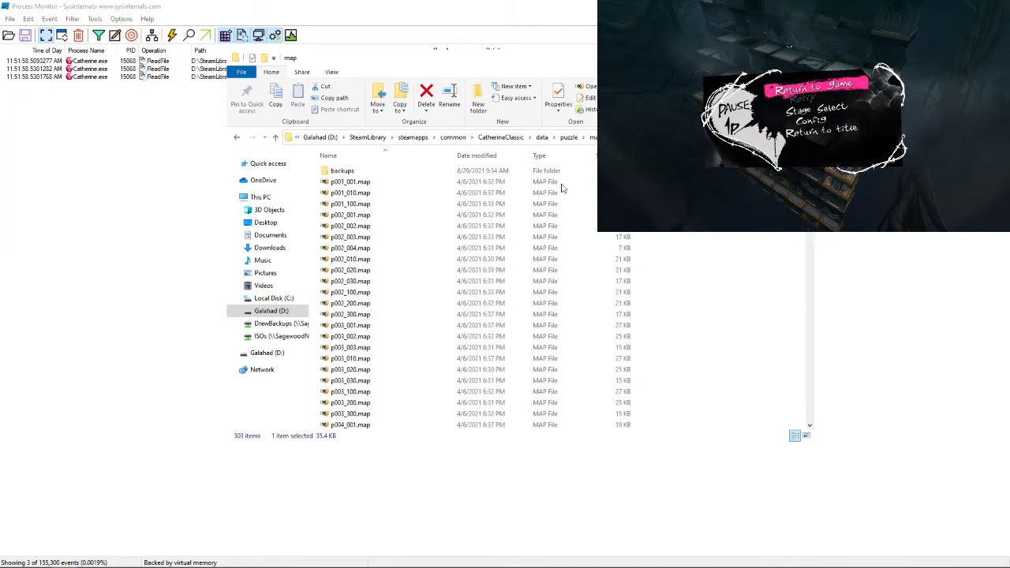
left_click(417, 173)
double_click(417, 175)
left_click(418, 173)
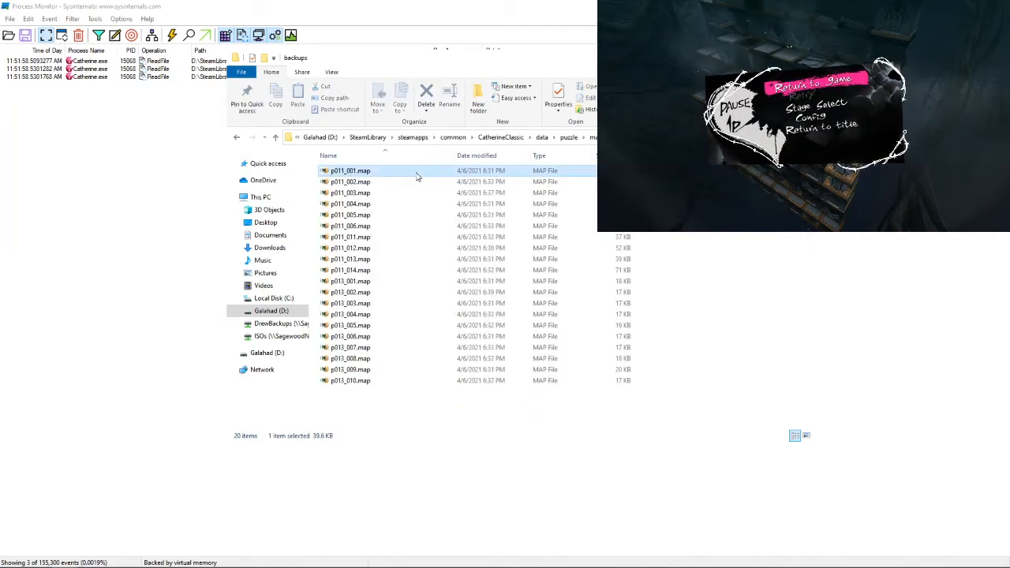
left_click(743, 294)
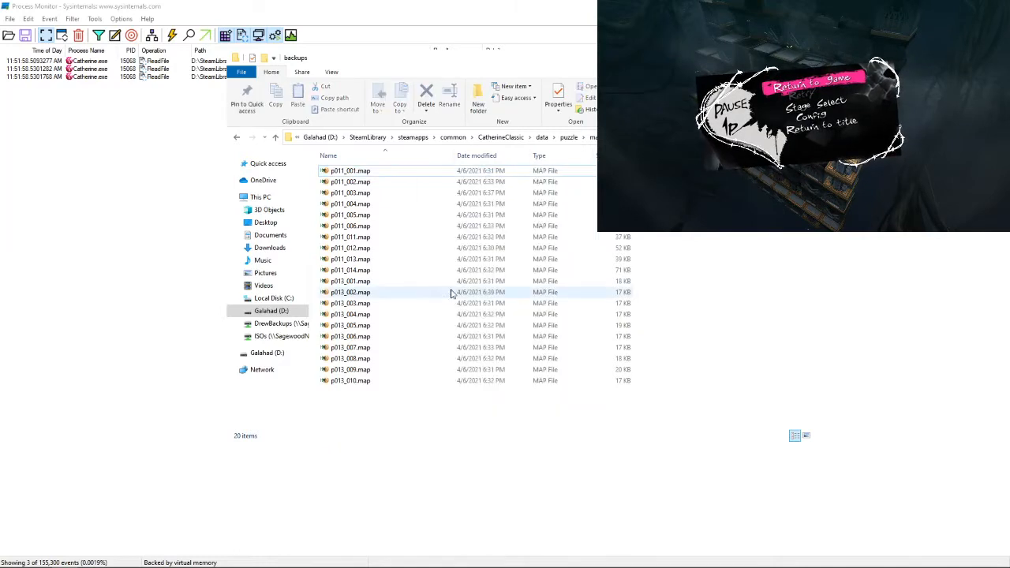
right_click(399, 285)
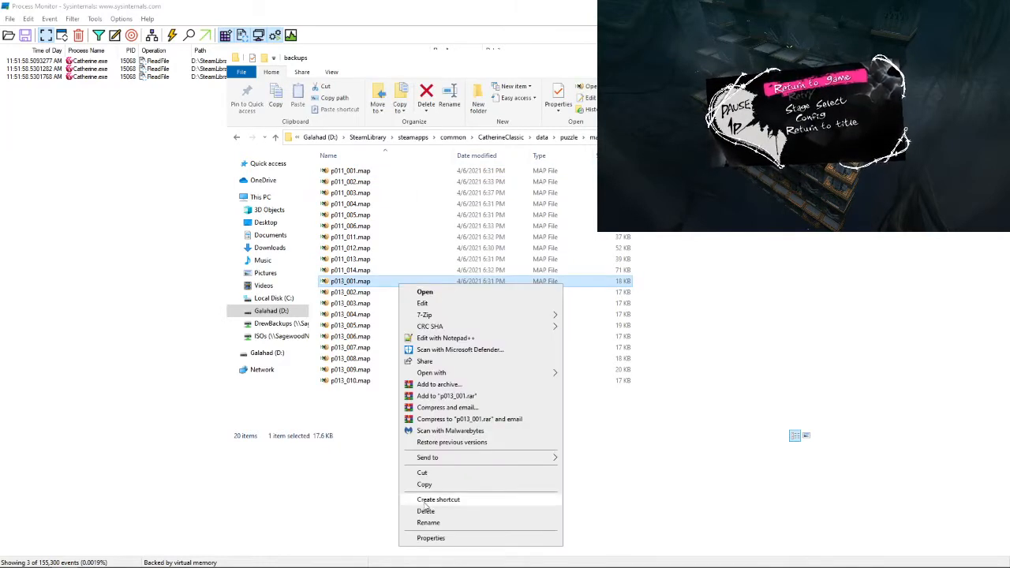
left_click(437, 486)
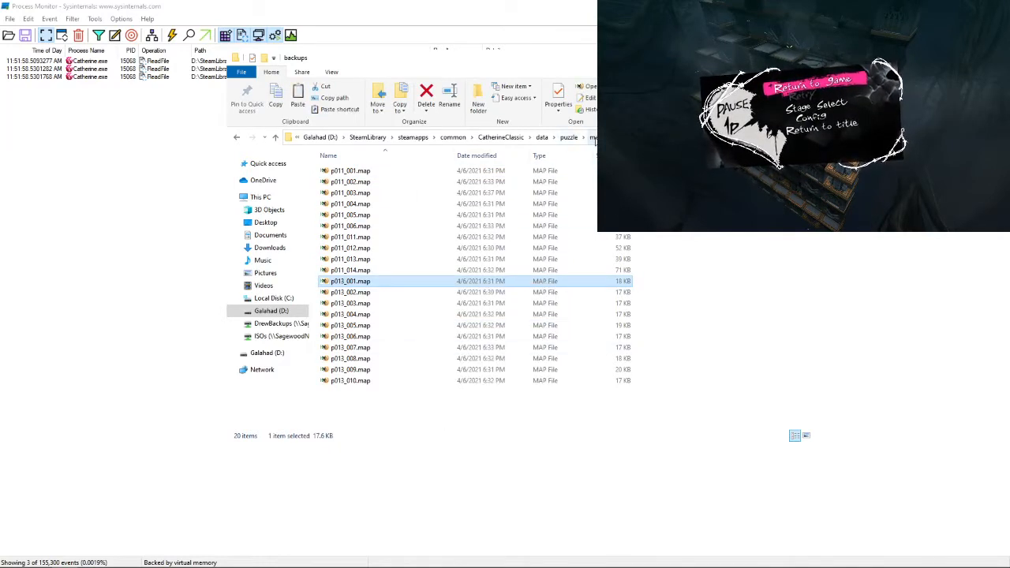
- Return to the map folder, delete its p013_001.map and paste the copied backup version in its place
left_click(592, 138)
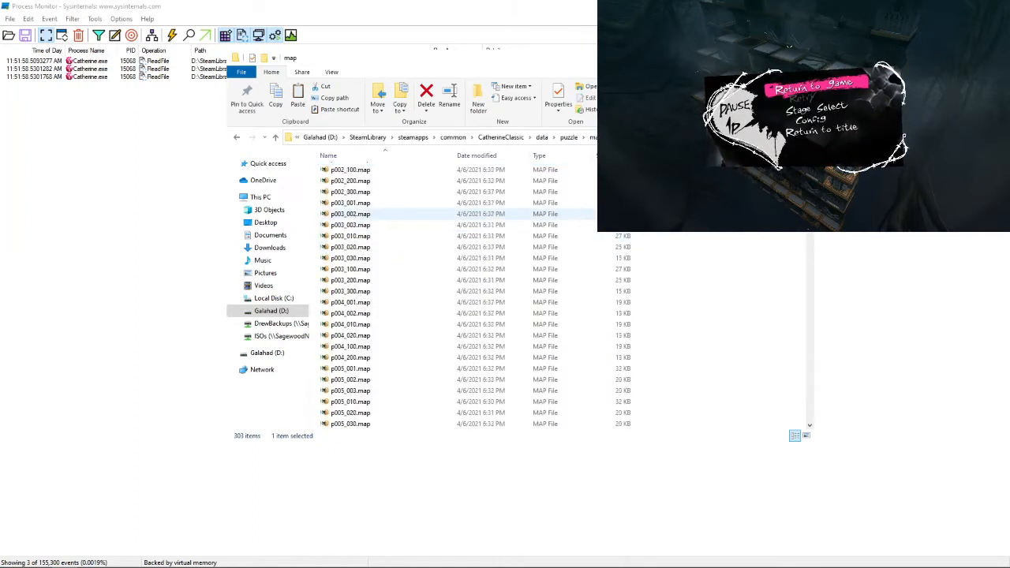
left_click_drag(810, 197, 787, 407)
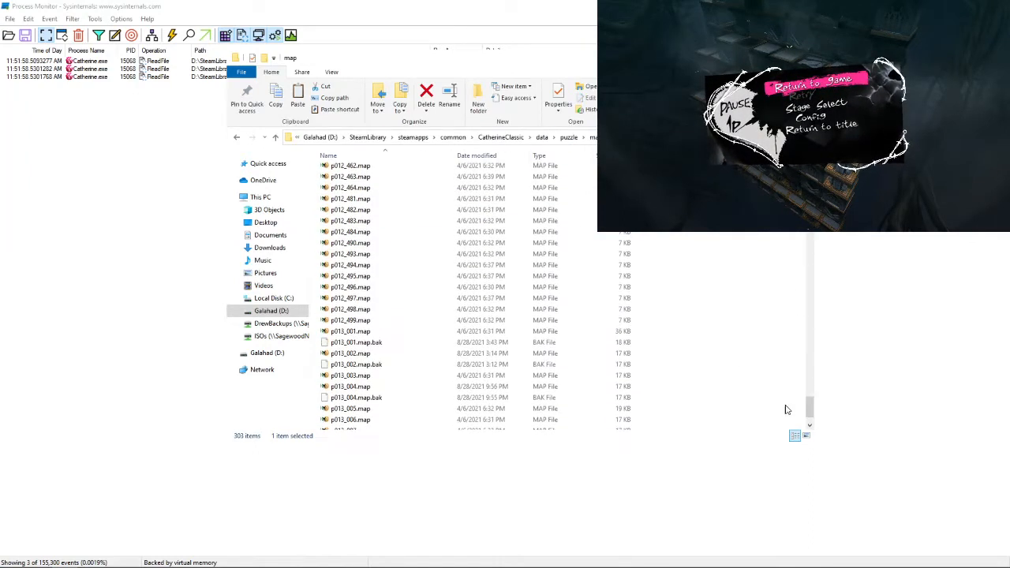
left_click(722, 343)
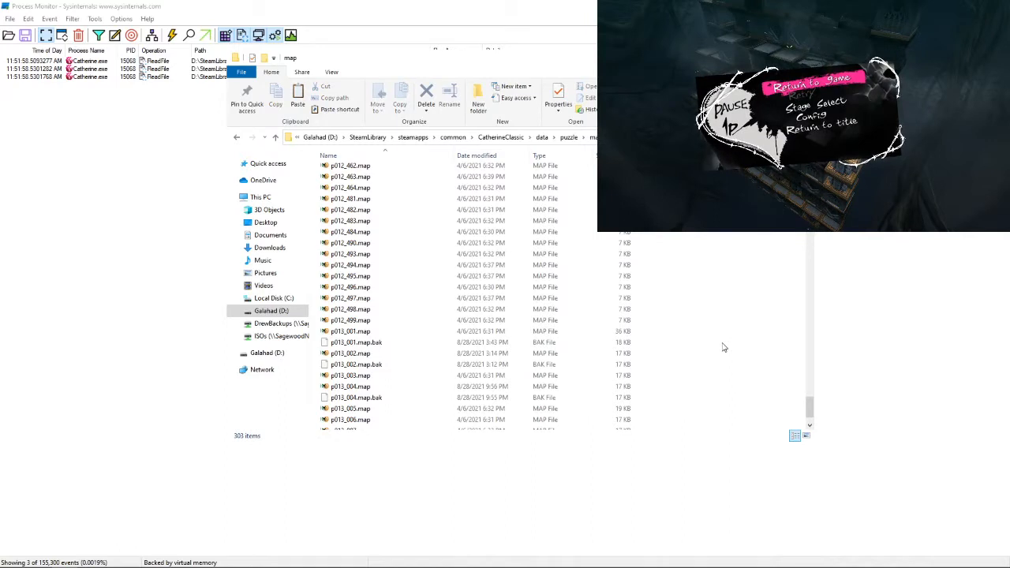
left_click(569, 337)
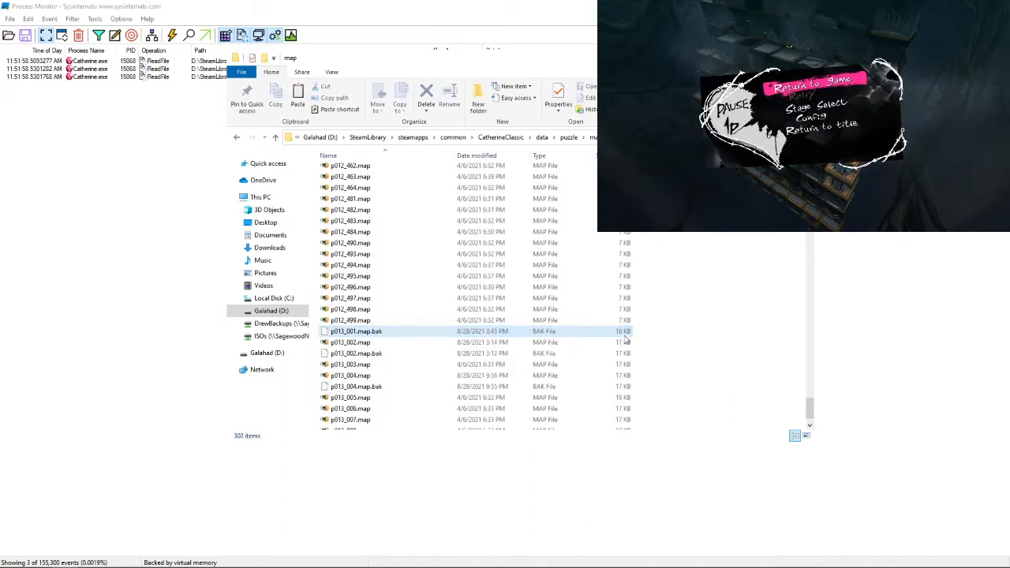
key("Delete")
key("ctrl+z")
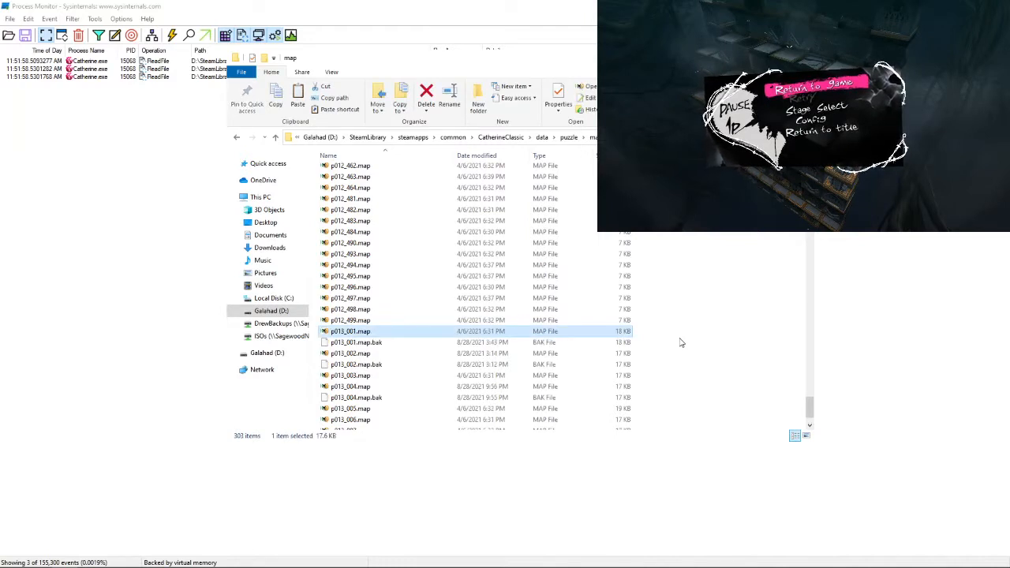
- Switch to Catherine Classic, go back to Stage Select to reload the stage, and check the map read events in Process Monitor
left_click(822, 107)
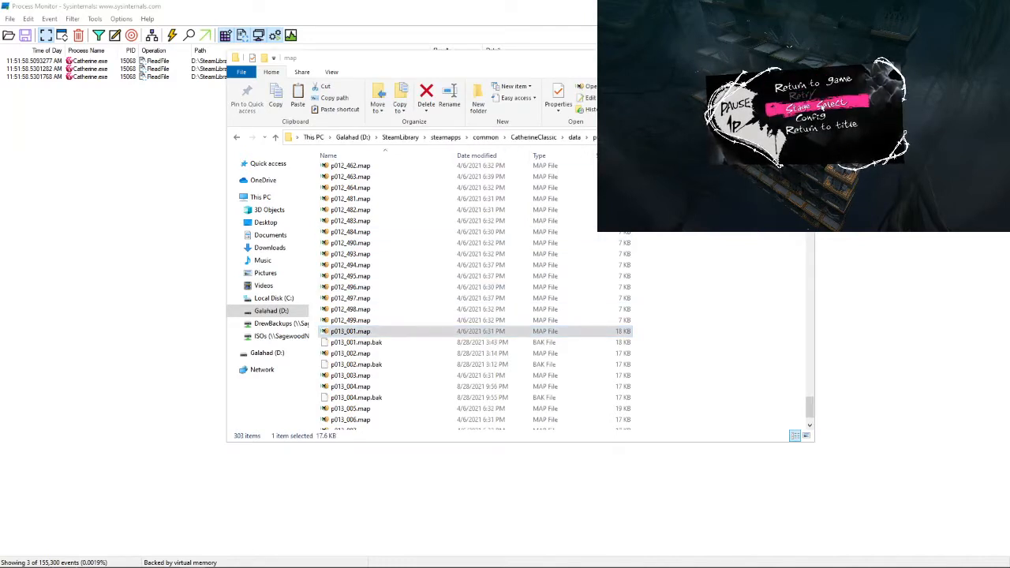
left_click(821, 109)
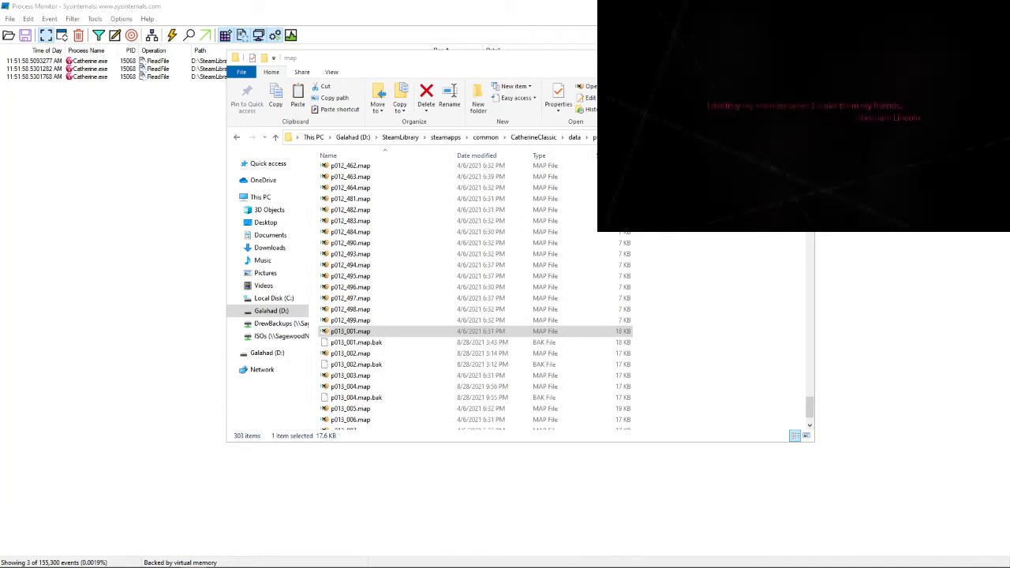
left_click(101, 261)
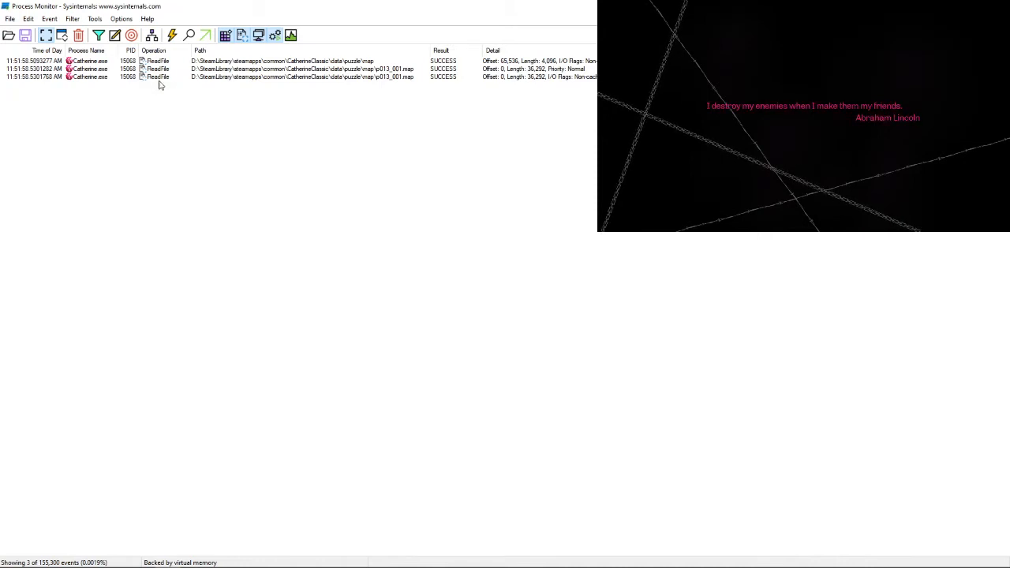
left_click(393, 72)
left_click(394, 102)
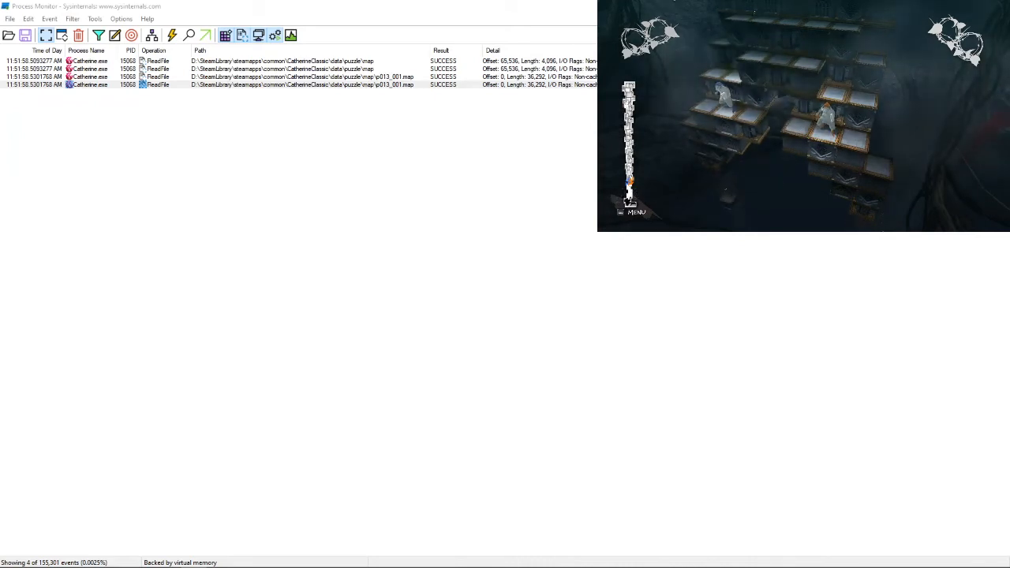
- Pause the running Catherine Classic stage and confirm leaving it for Stage Select
key("Left")
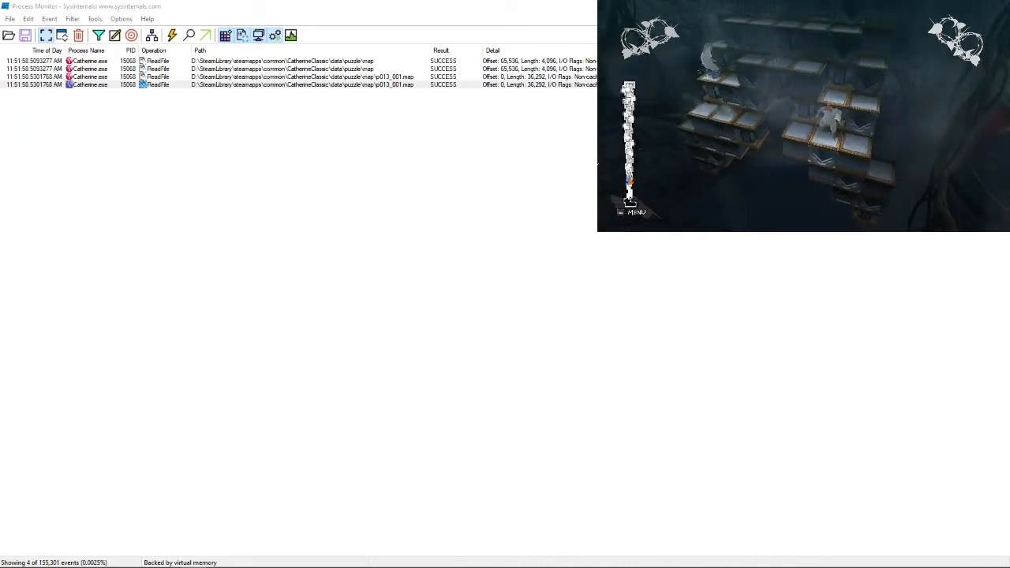
key("Escape")
key("Down")
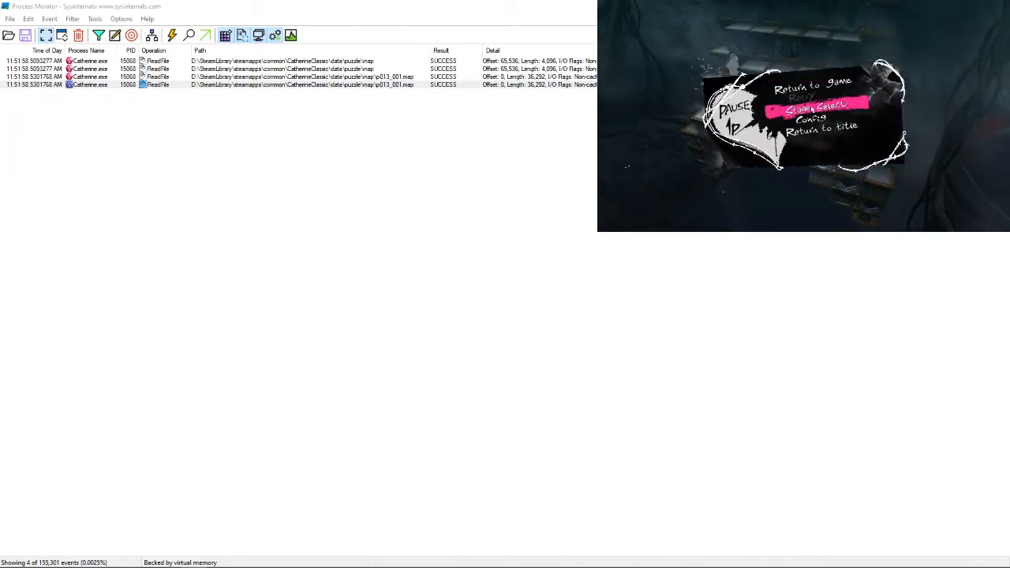
key("Return")
key("Up")
key("Return")
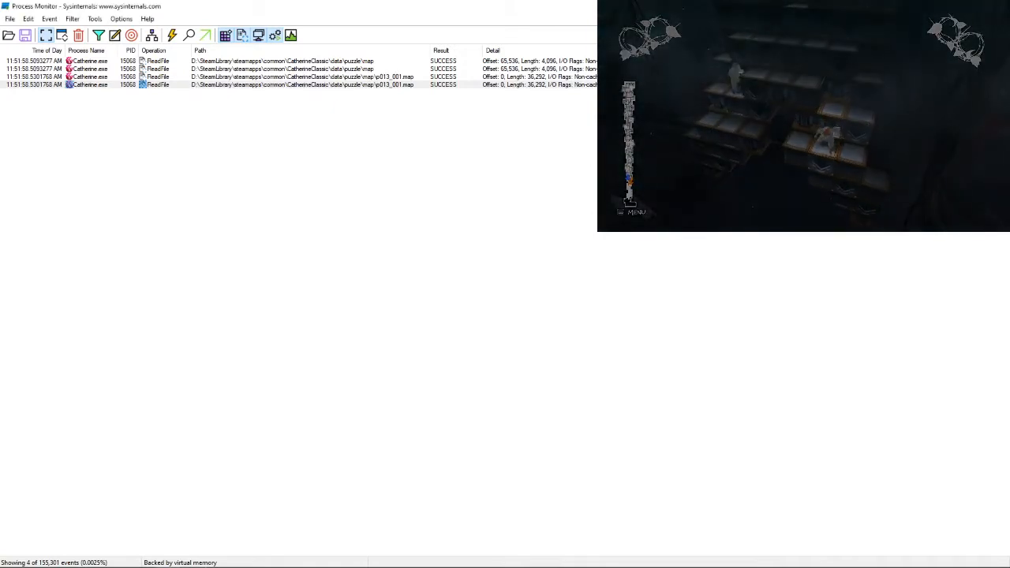
- Switch to Process Monitor and compare the two p013_001.map read events, including their offset and length details
left_click(535, 201)
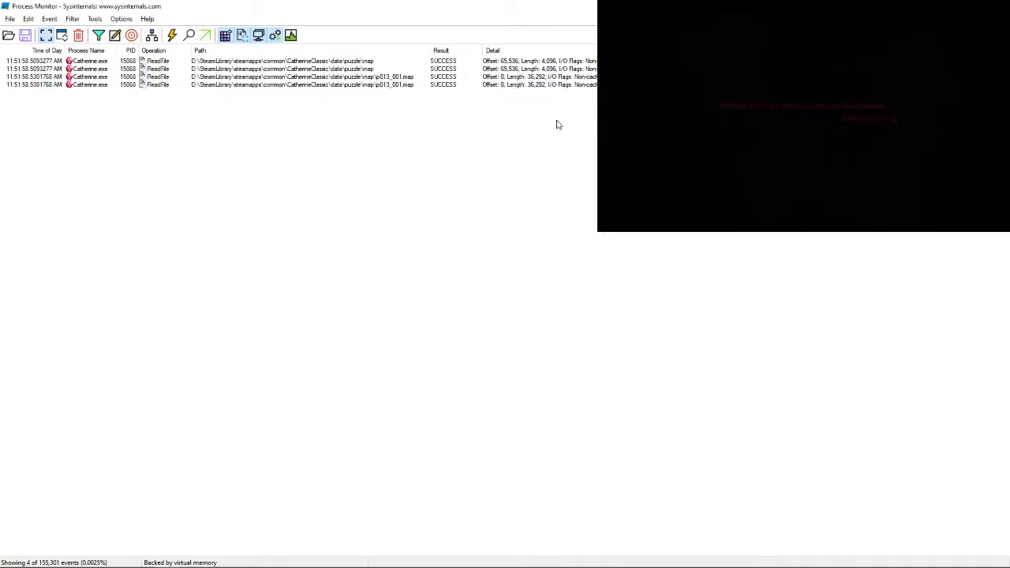
left_click(431, 79)
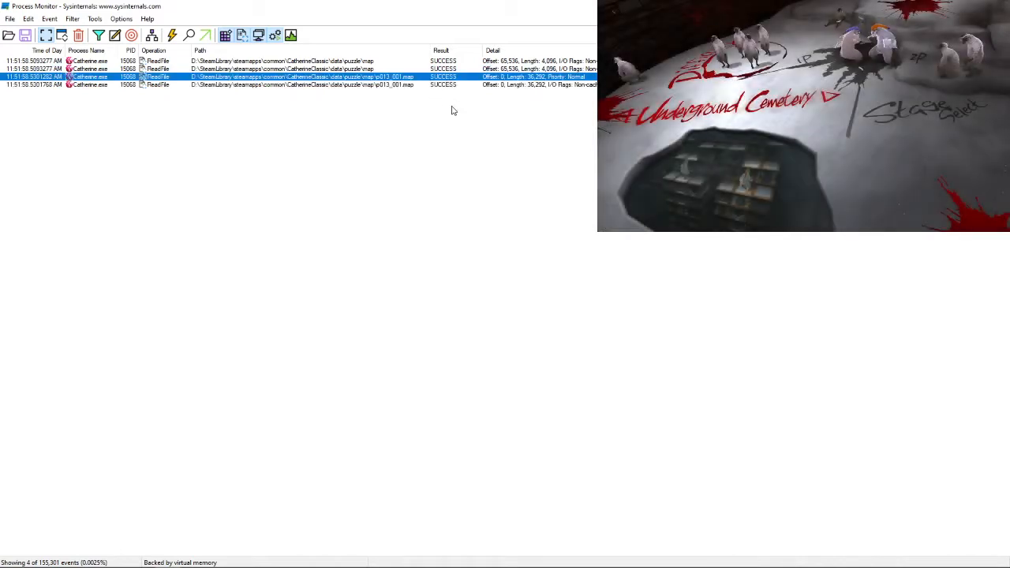
left_click(479, 86)
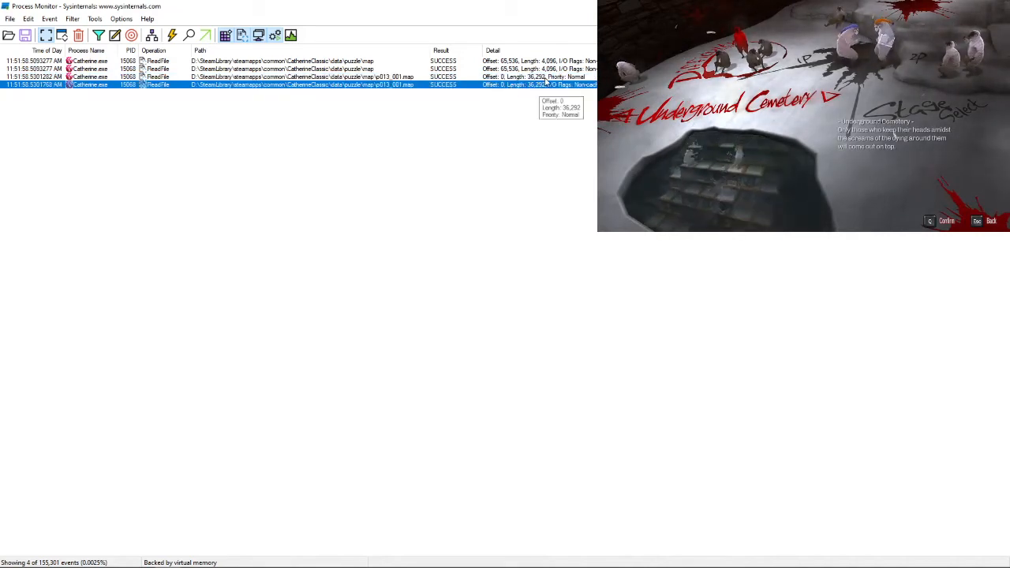
key("Up")
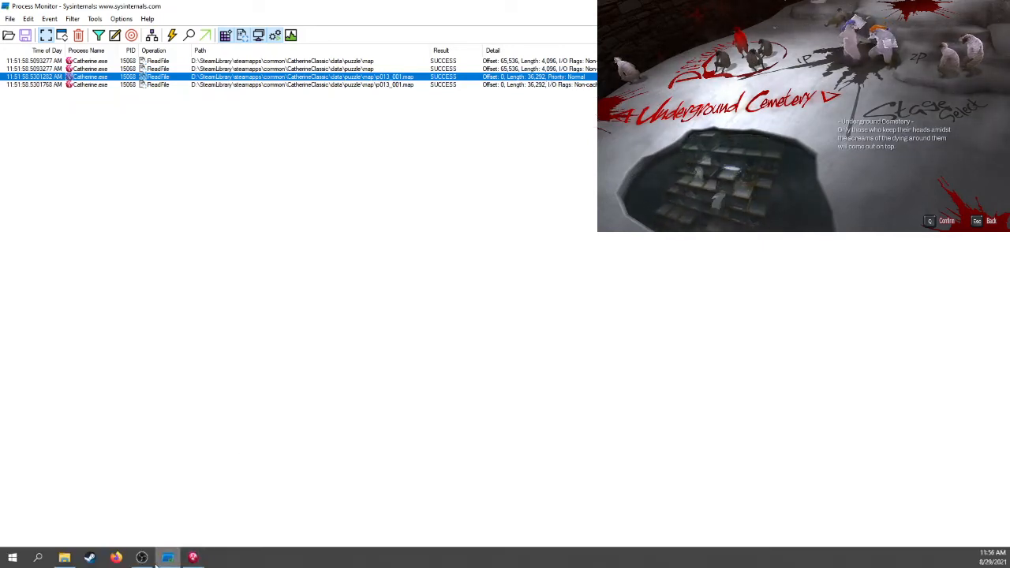
left_click(384, 354)
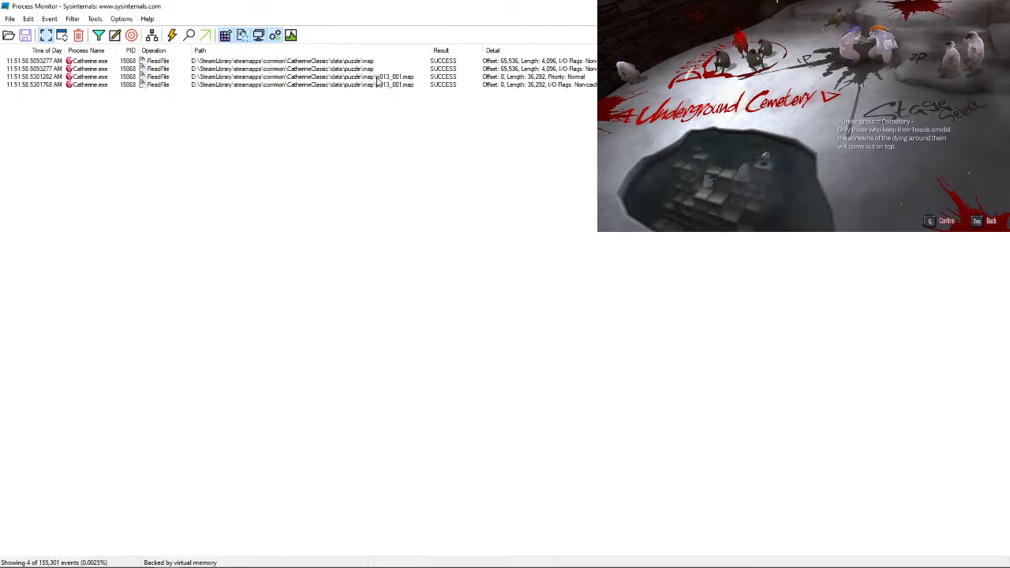
- Switch to File Explorer and open p013_001.map from the map folder in the HxD hex editor
left_click(64, 558)
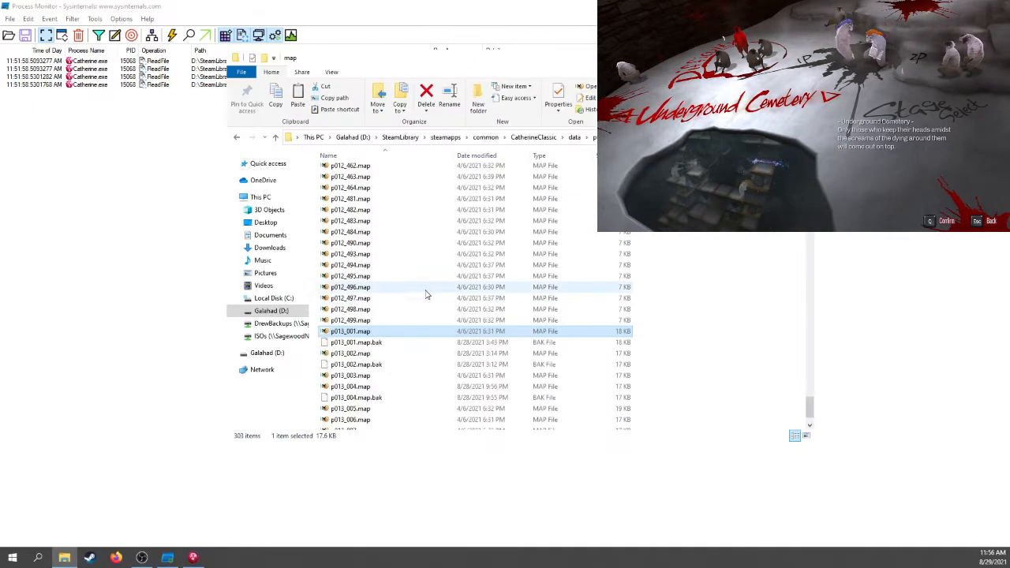
right_click(424, 331)
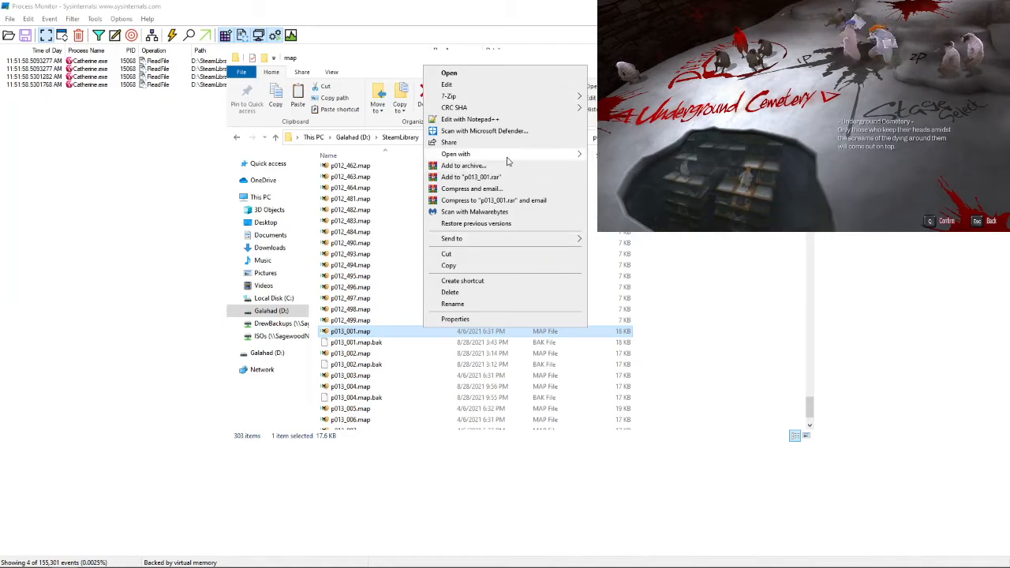
left_click(590, 157)
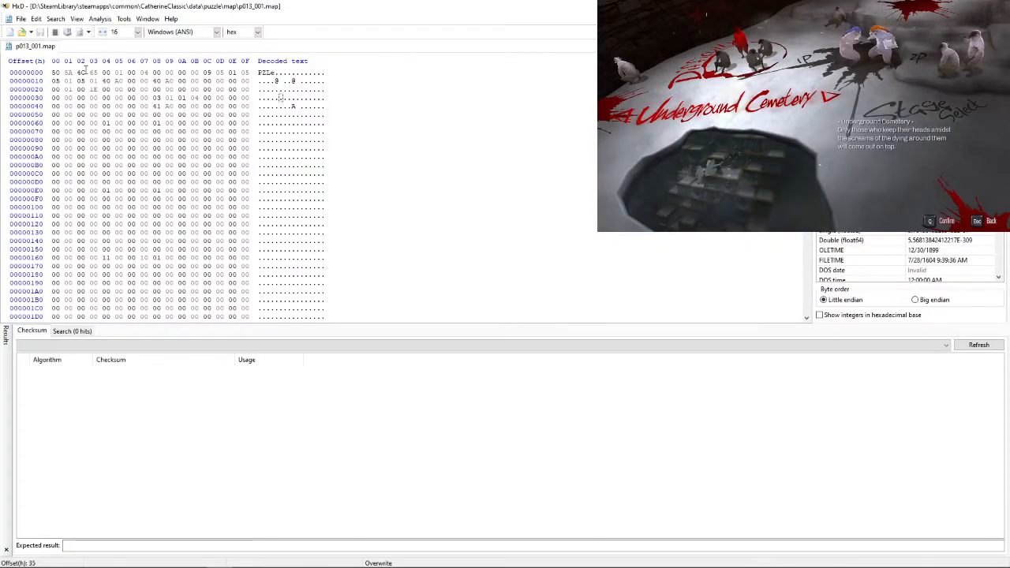
- Examine the PZL header bytes at offsets 0 to 2, the byte at offset 3, and the byte at hex offset 64
left_click(90, 72)
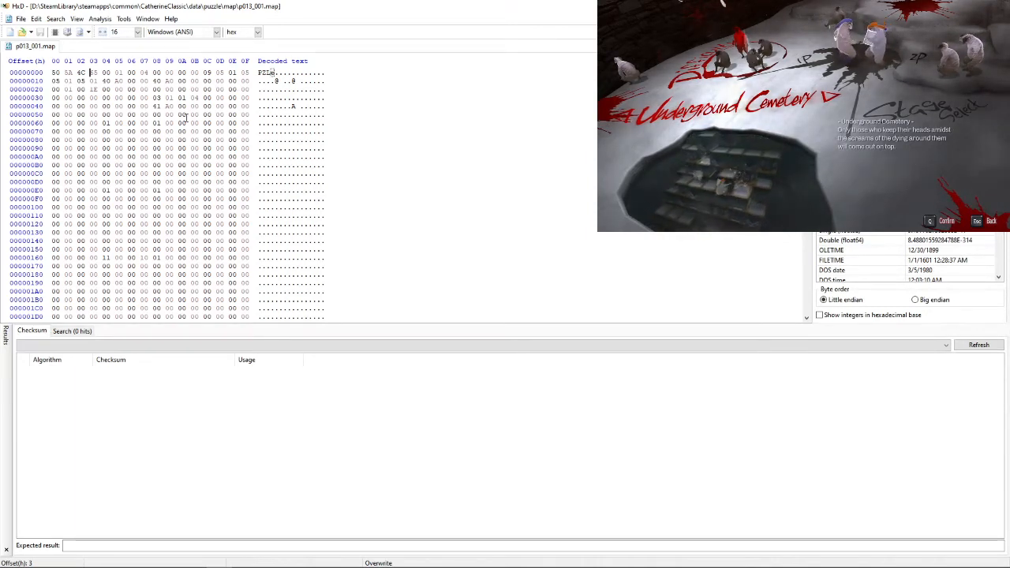
left_click(105, 123)
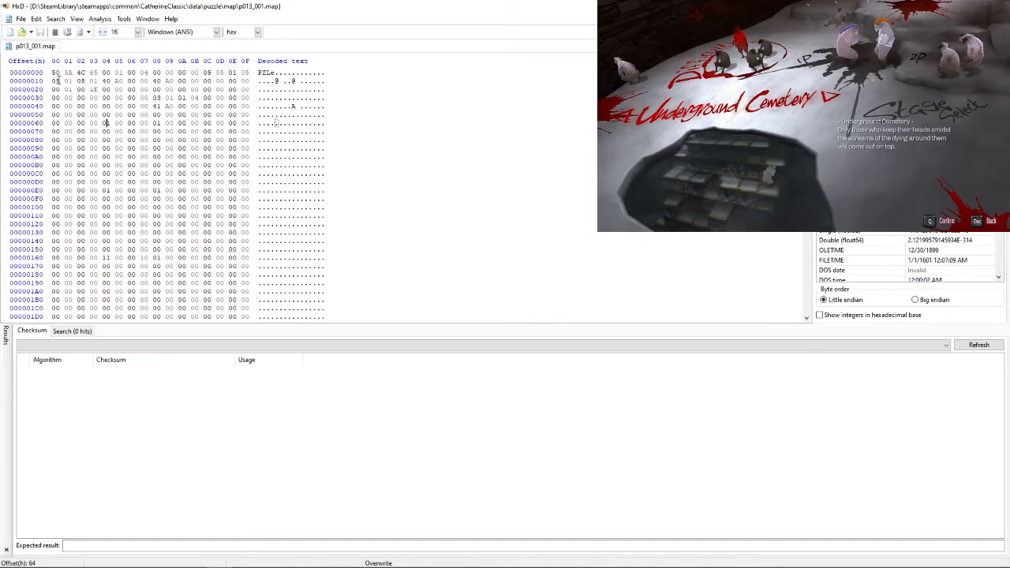
left_click_drag(54, 73, 91, 72)
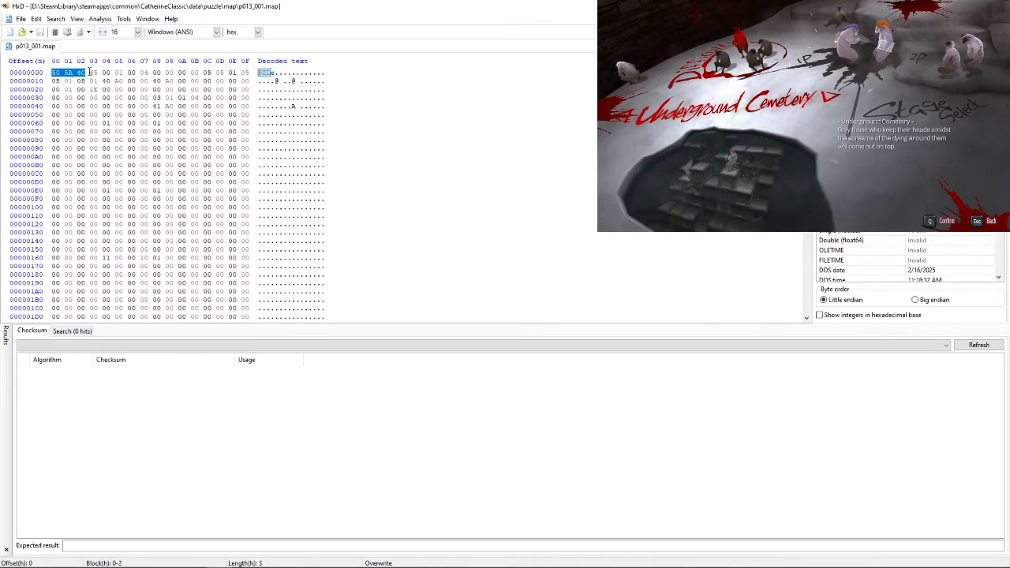
left_click(92, 73)
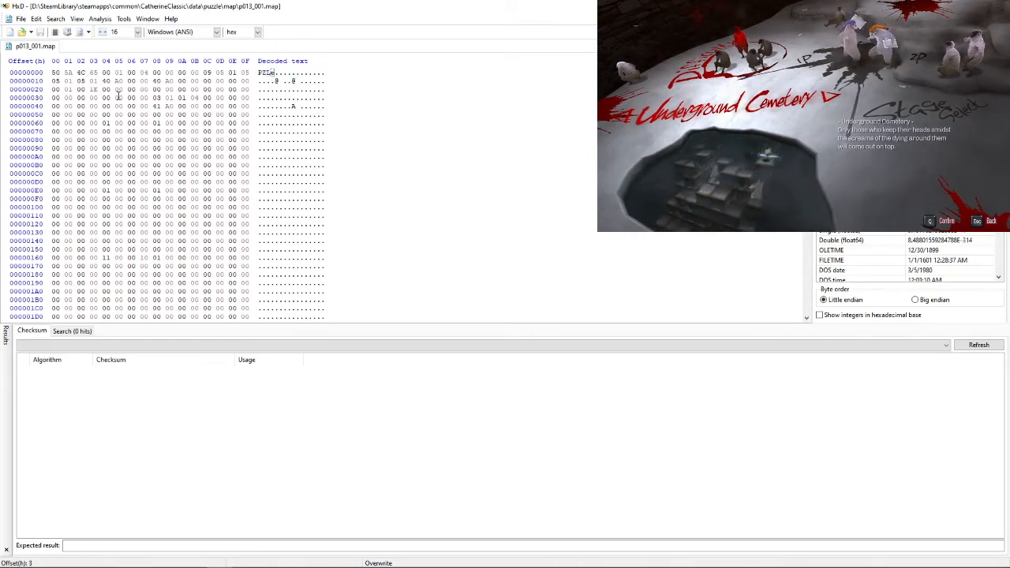
left_click_drag(103, 124, 118, 123)
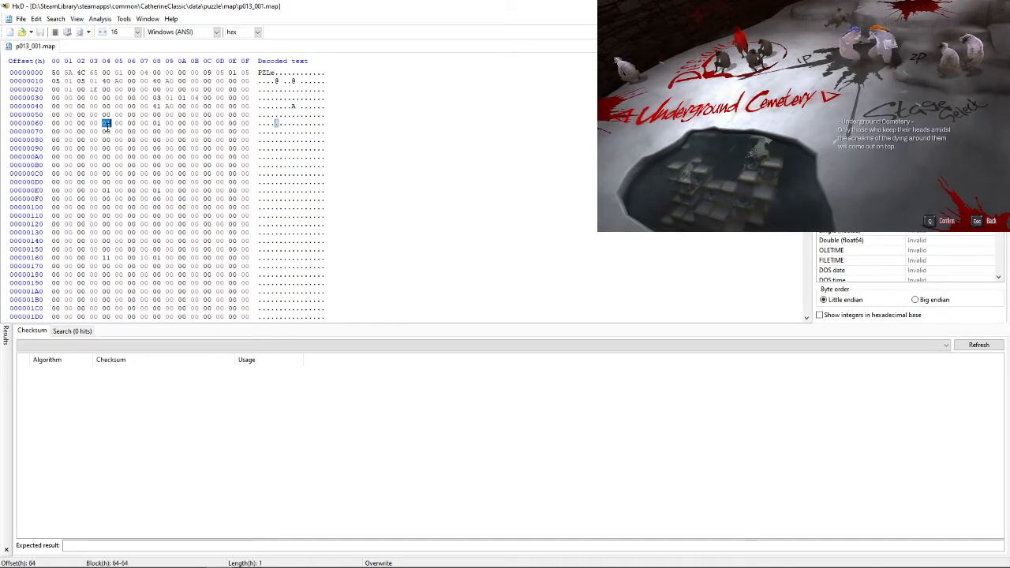
- Examine the byte pairs at hex offsets 64 and 68, E4 and E8, and 164 and 168 in p013_001.map
left_click_drag(116, 124, 150, 123)
left_click(155, 123)
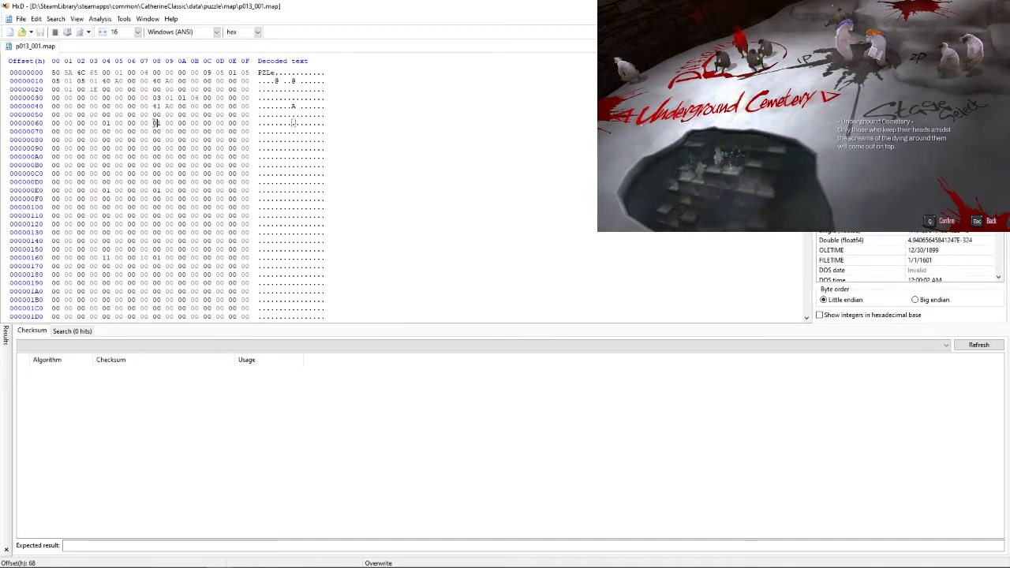
left_click_drag(104, 190, 162, 190)
left_click(147, 225)
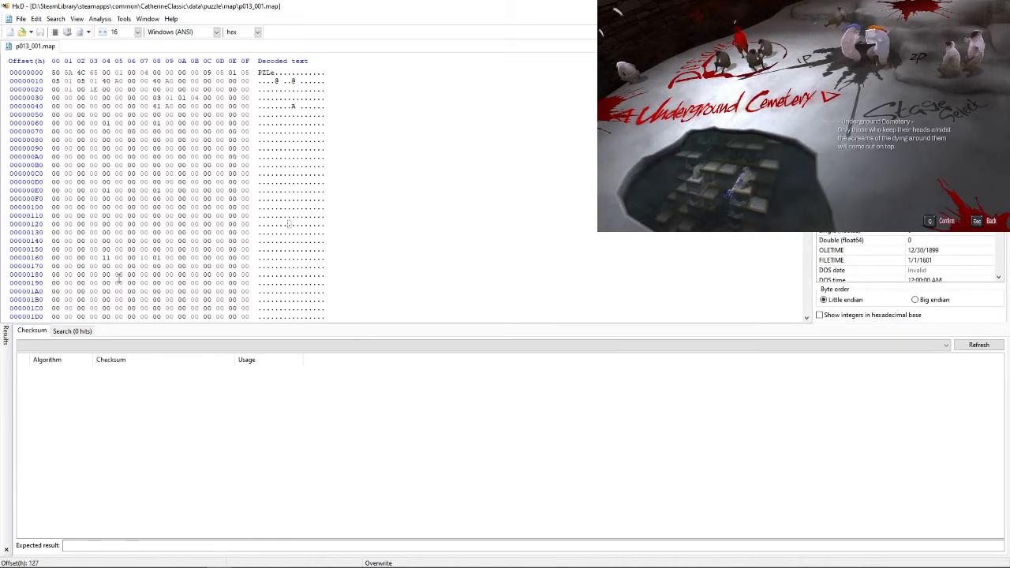
left_click_drag(101, 258, 161, 258)
left_click(144, 251)
left_click(156, 259)
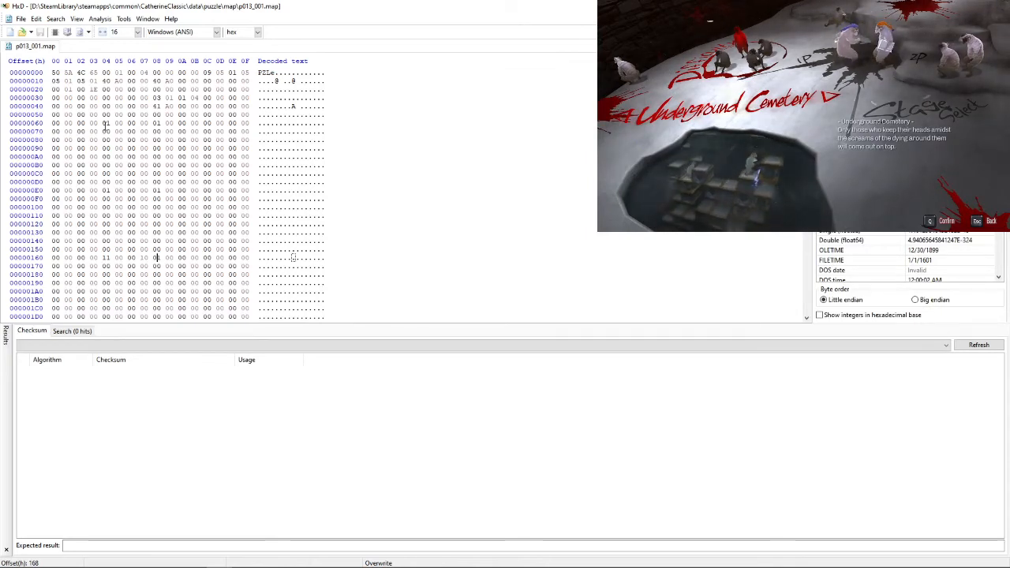
- Set the byte at hex offset E4 to 02 and save p013_001.map
left_click(104, 123)
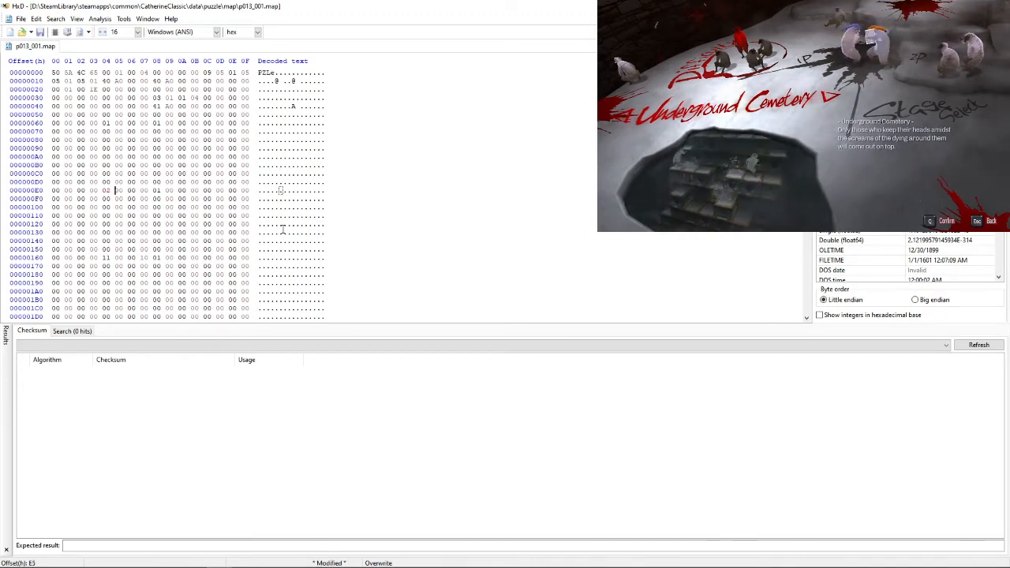
type("02")
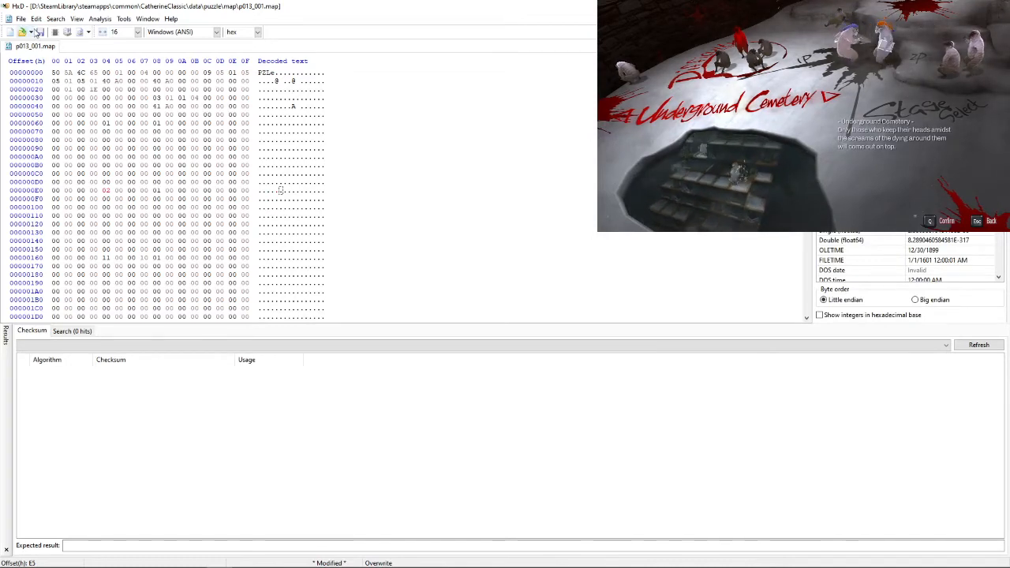
left_click(39, 33)
- Switch to Catherine Classic, start the Underground Cemetery stage and pause it once it has loaded
key("alt+Tab")
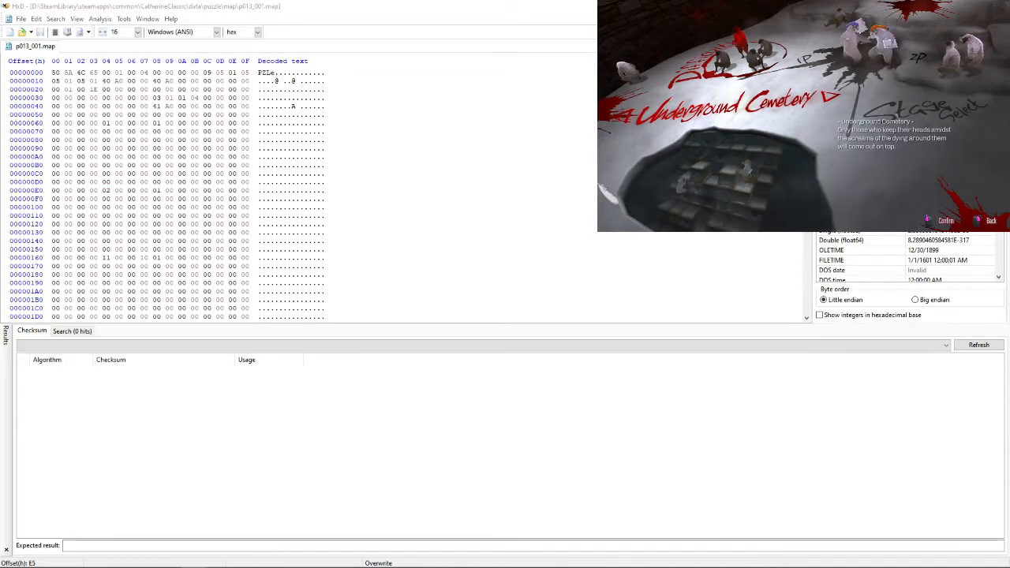
key("q")
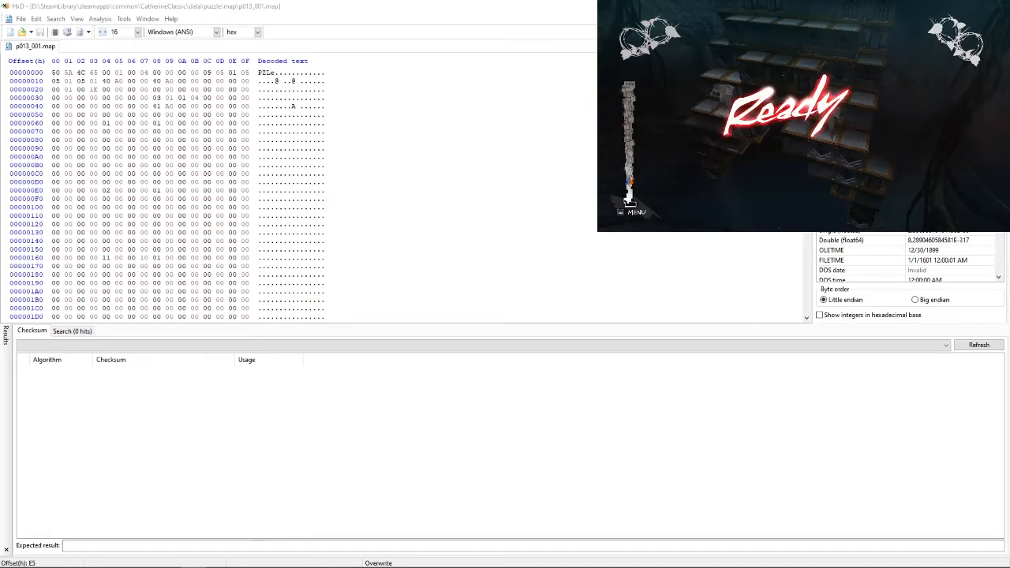
key("Escape")
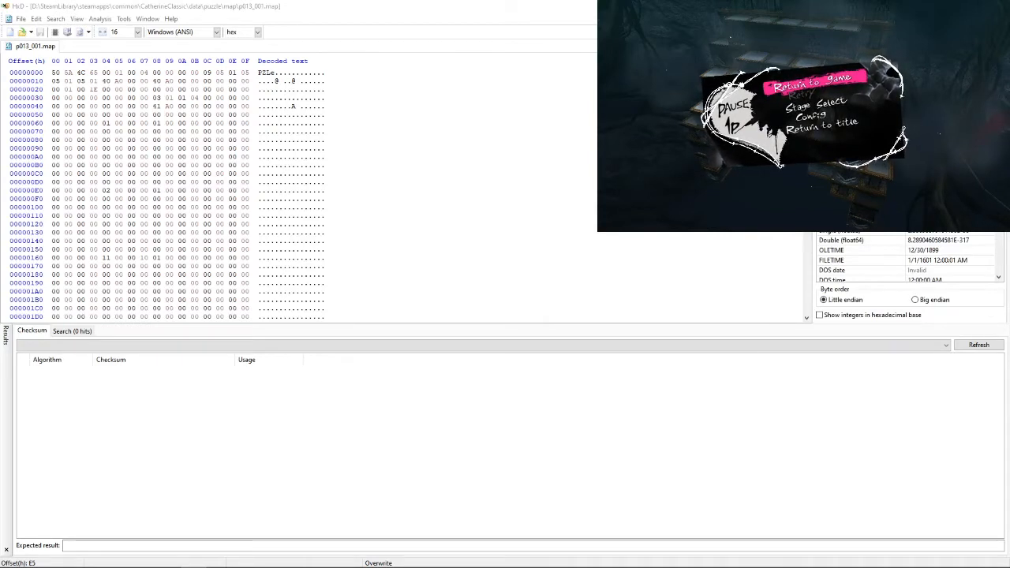
- Switch to HxD and examine the bytes at hex offsets E4 to E8 and the data following them up to F8
left_click(112, 194)
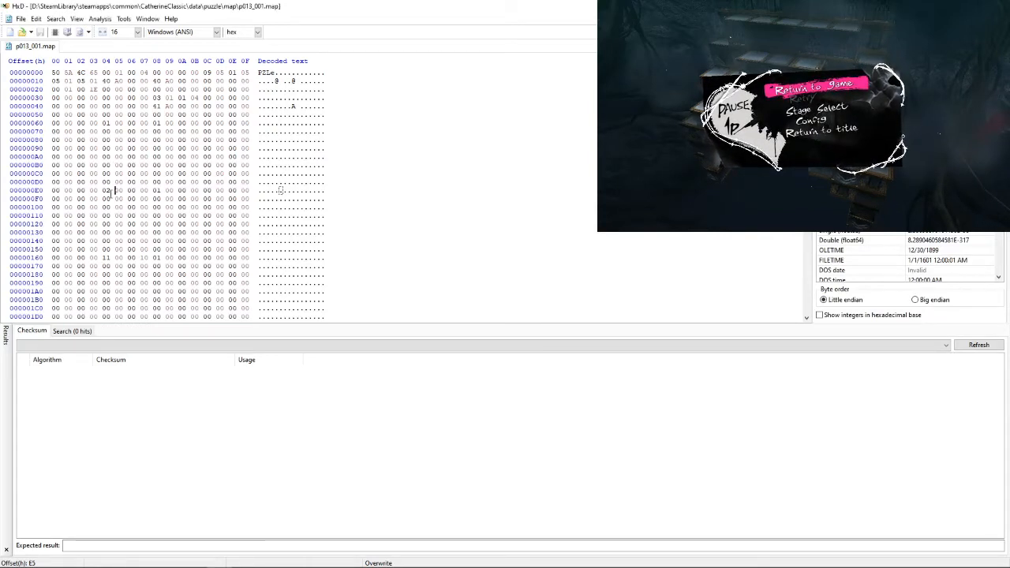
left_click(105, 192)
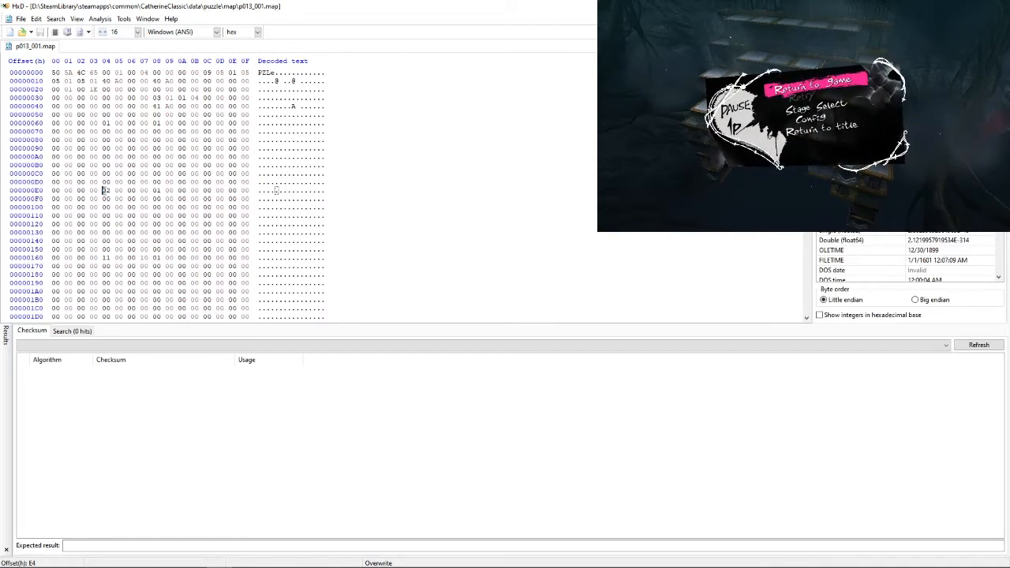
left_click_drag(276, 190, 280, 191)
mouse_move(124, 190)
left_mouse_down()
mouse_move(160, 190)
mouse_move(111, 192)
left_mouse_up()
left_click(156, 191)
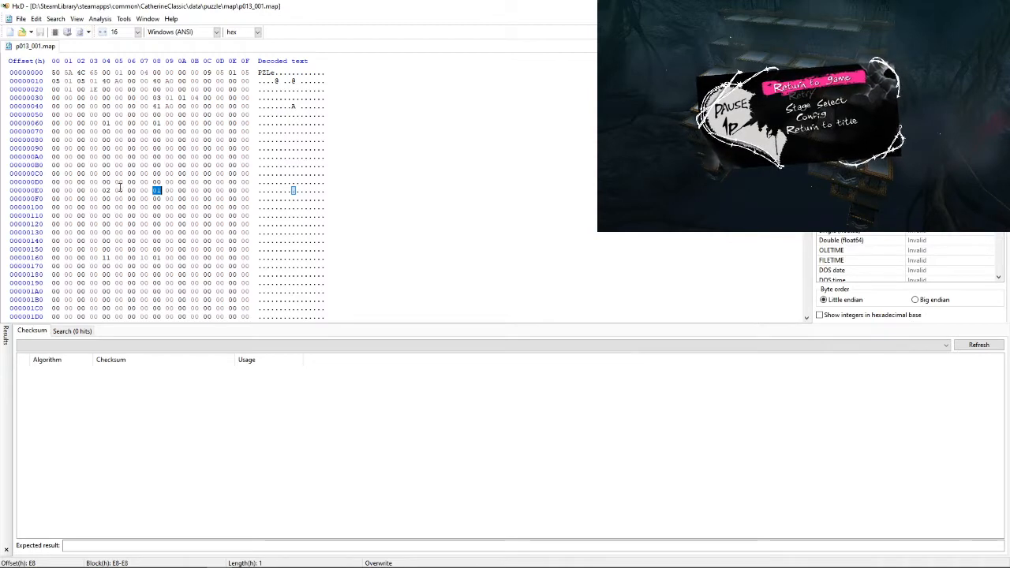
left_click_drag(113, 190, 150, 199)
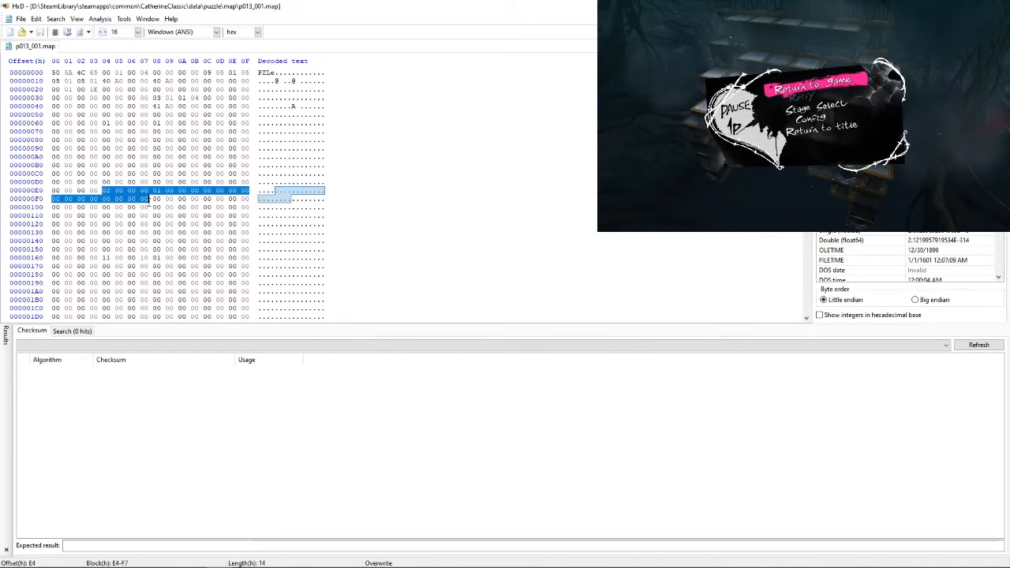
left_click(163, 201)
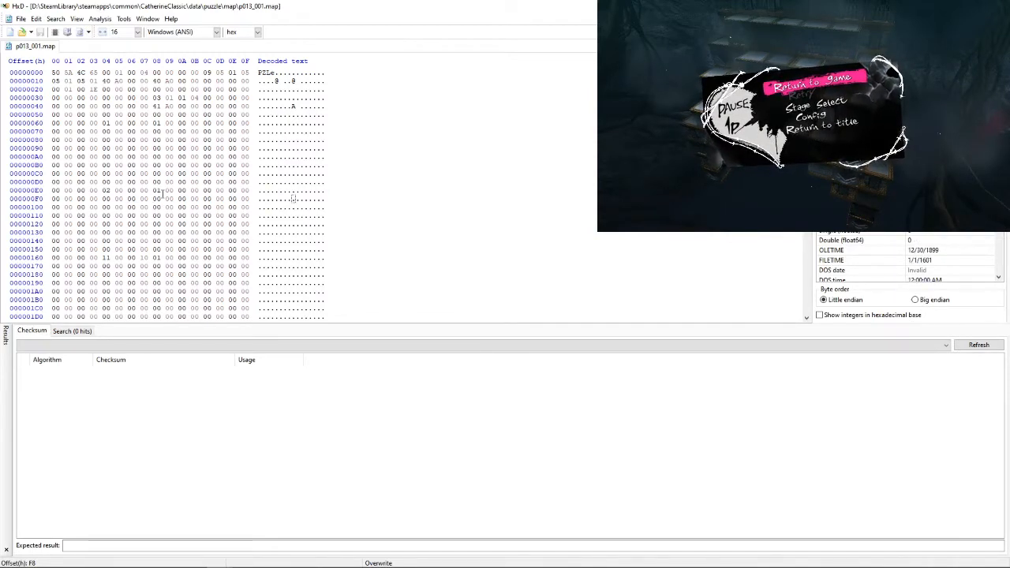
left_click(164, 191)
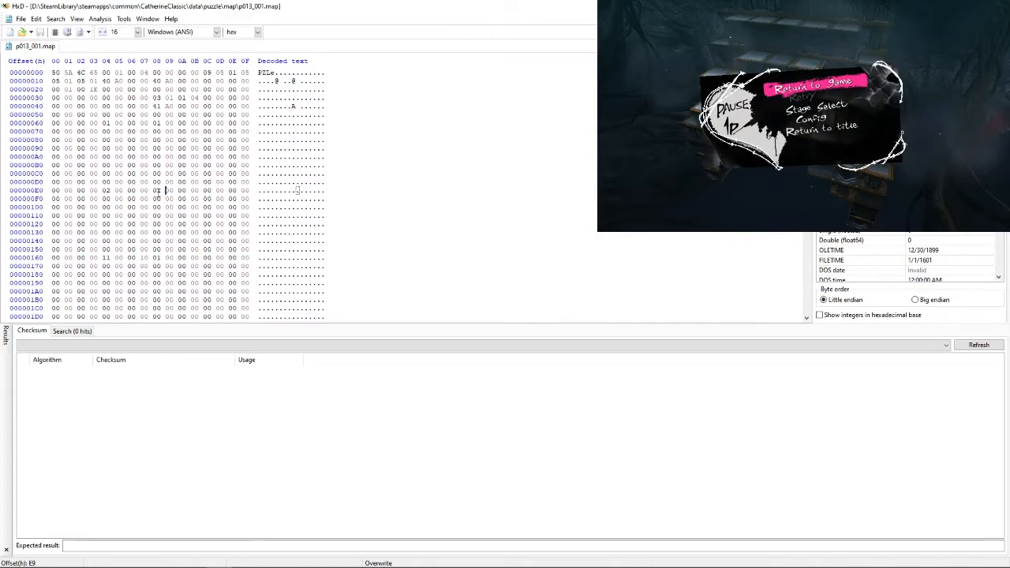
left_click(106, 190)
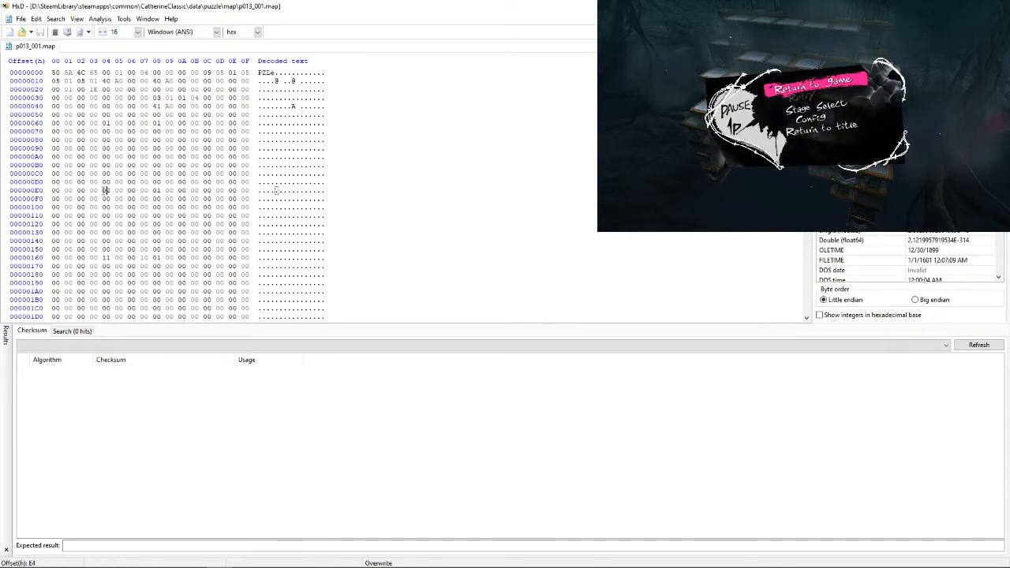
left_click_drag(104, 192, 110, 192)
left_click(112, 191)
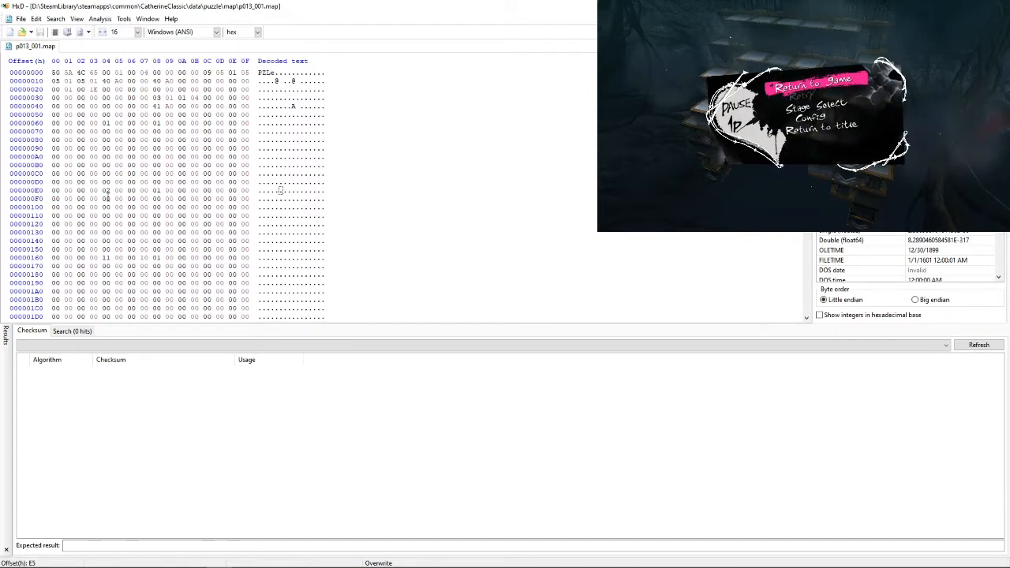
left_click_drag(100, 192, 111, 192)
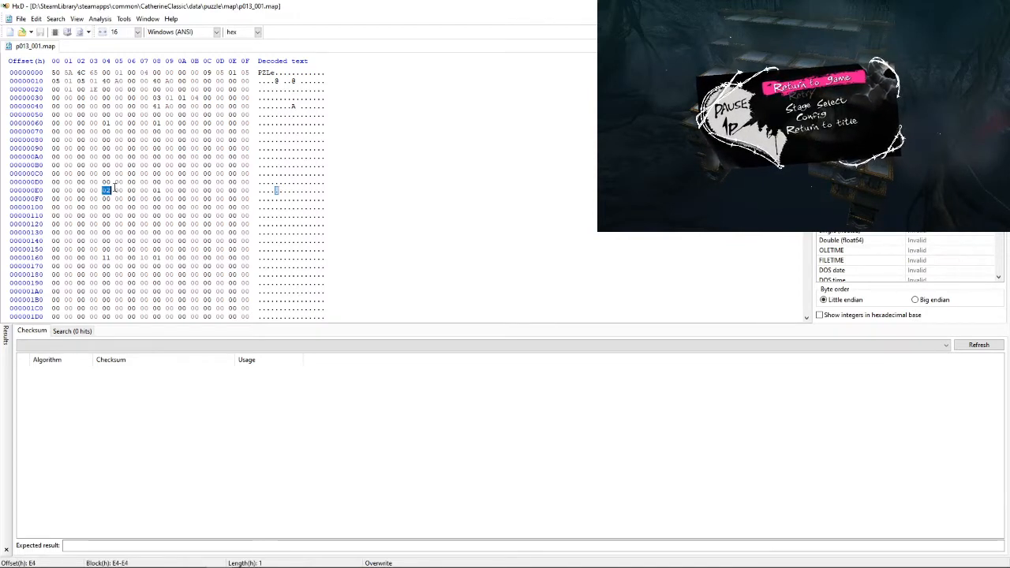
left_click(116, 191)
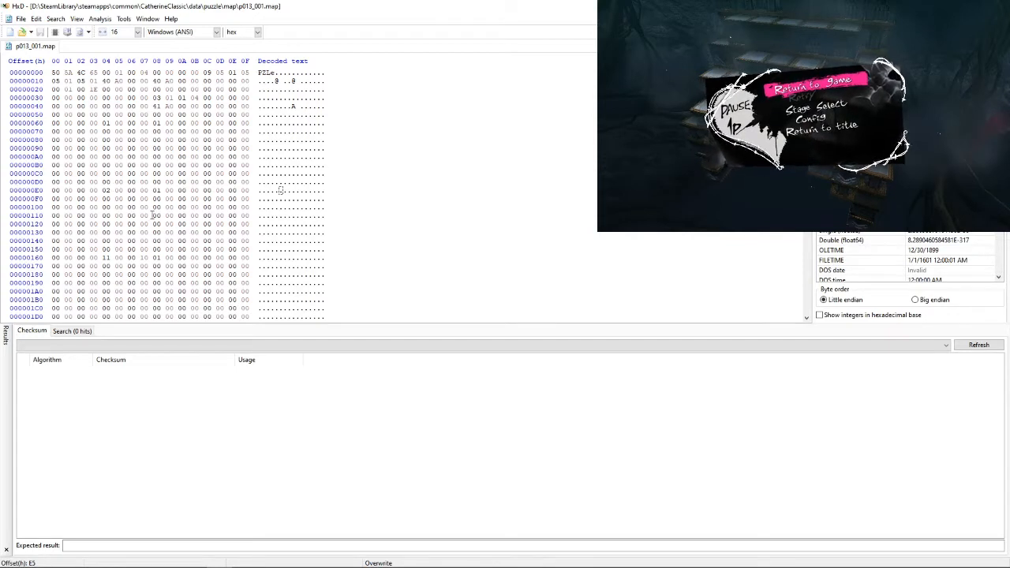
left_click_drag(102, 192, 160, 186)
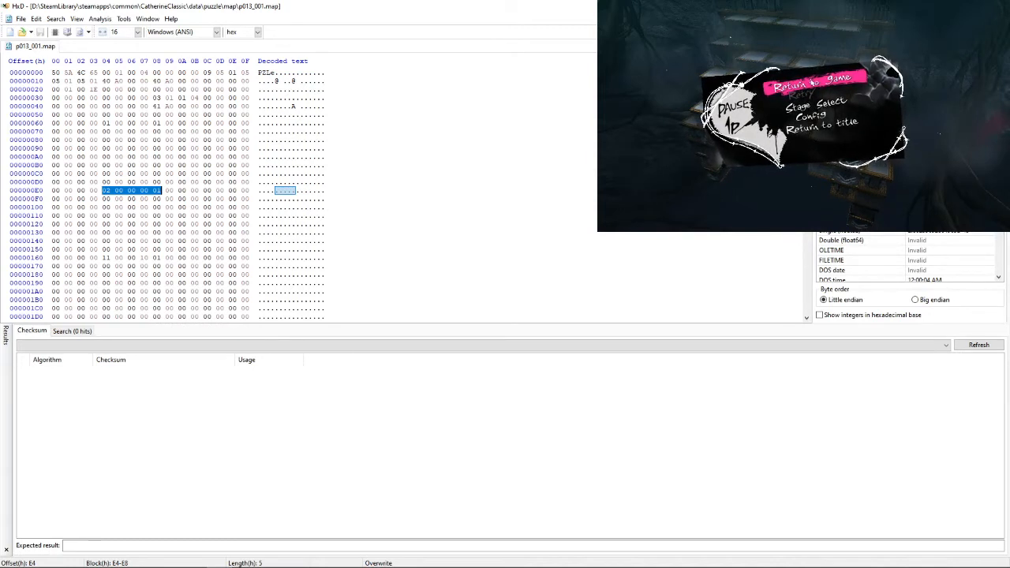
- Overwrite the five bytes at hex offsets E4 to E8 with 11
left_click(106, 195)
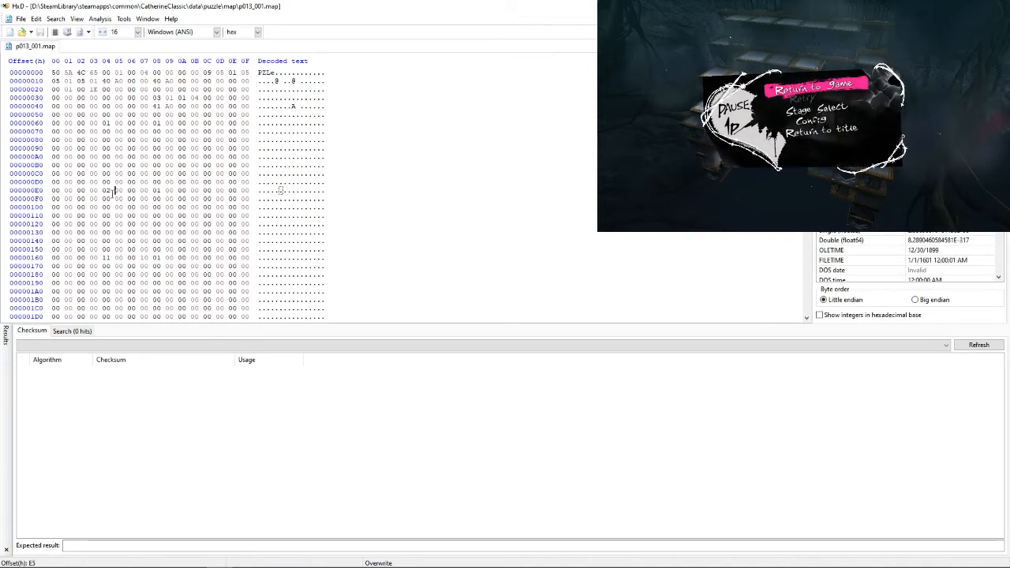
key("Left")
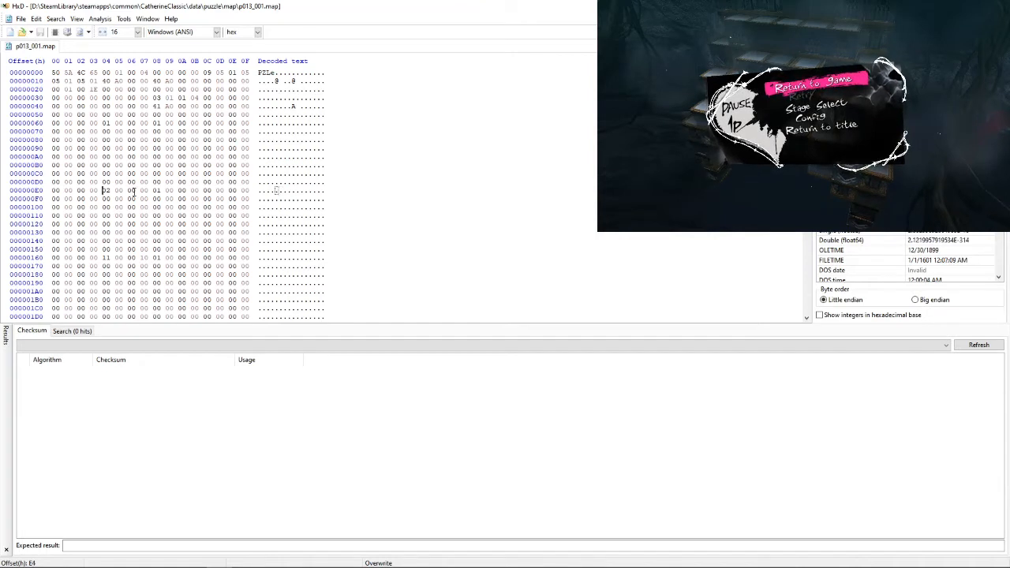
type("11 ")
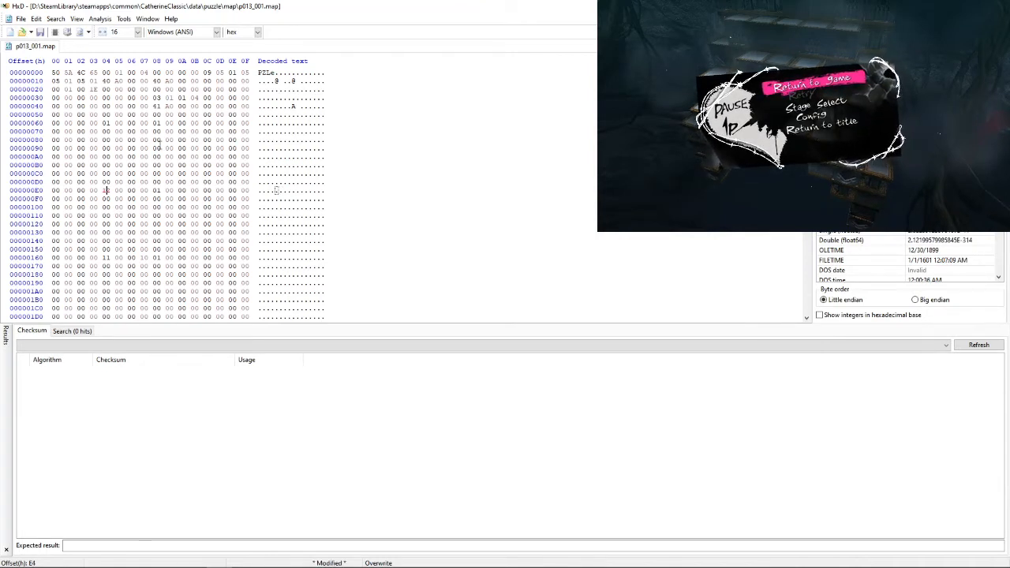
type("11 11 11 11")
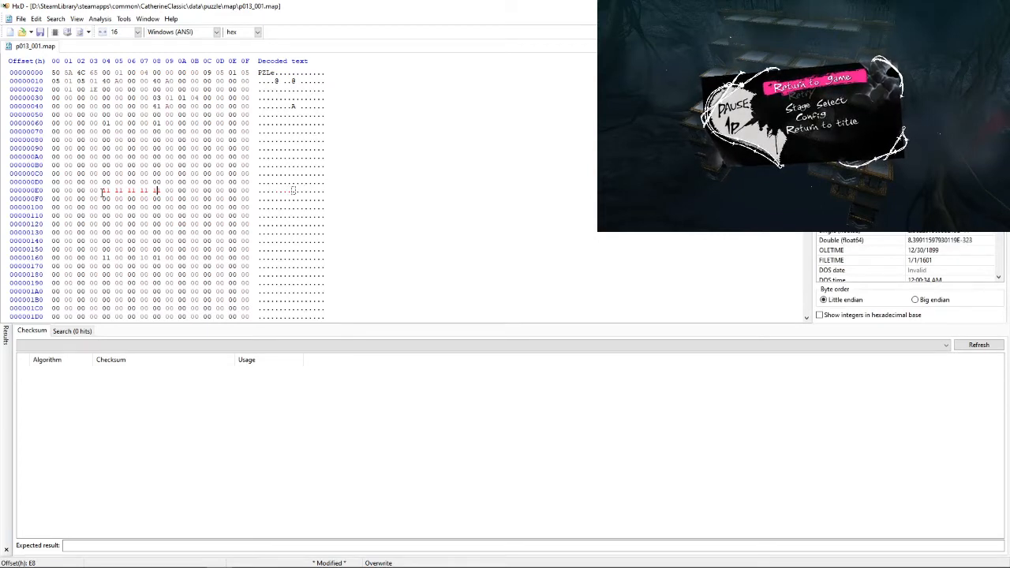
- Continue the run of 11 bytes through hex offsets E9 to EB and save p013_001.map
left_click_drag(104, 190, 162, 192)
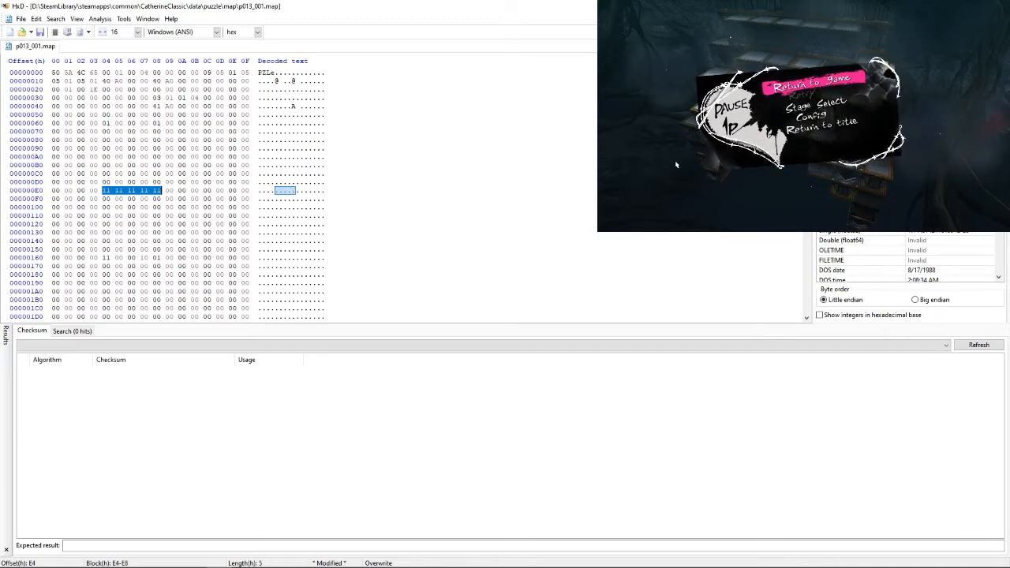
left_click(128, 191)
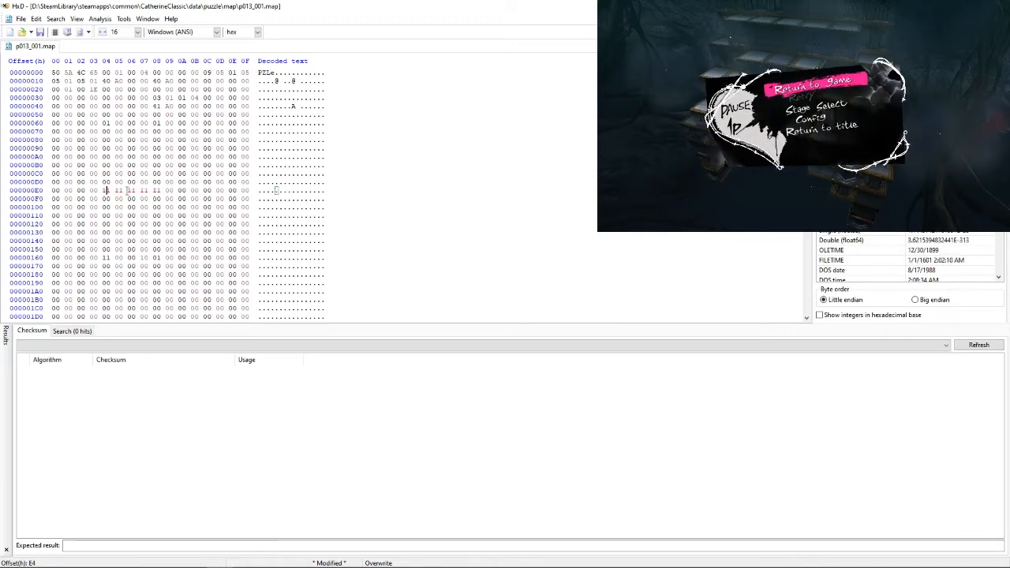
left_click(170, 192)
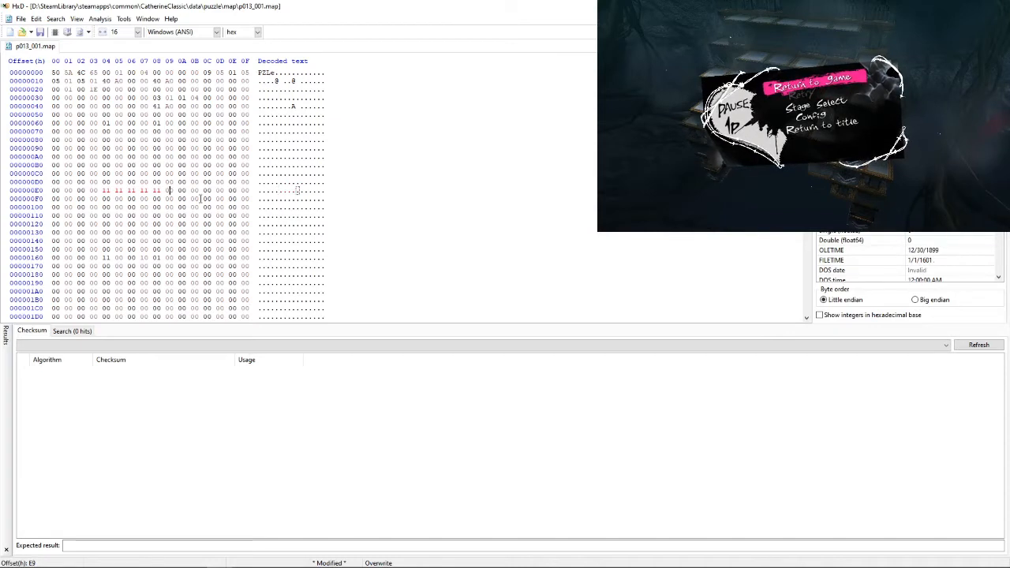
type("1111")
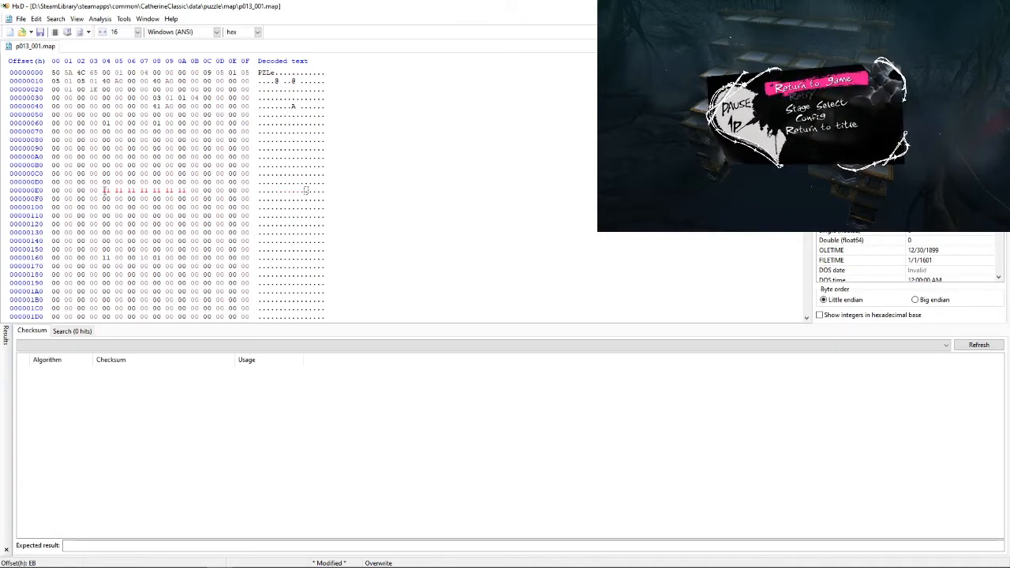
left_click_drag(103, 191, 187, 192)
left_click(195, 191)
type("11")
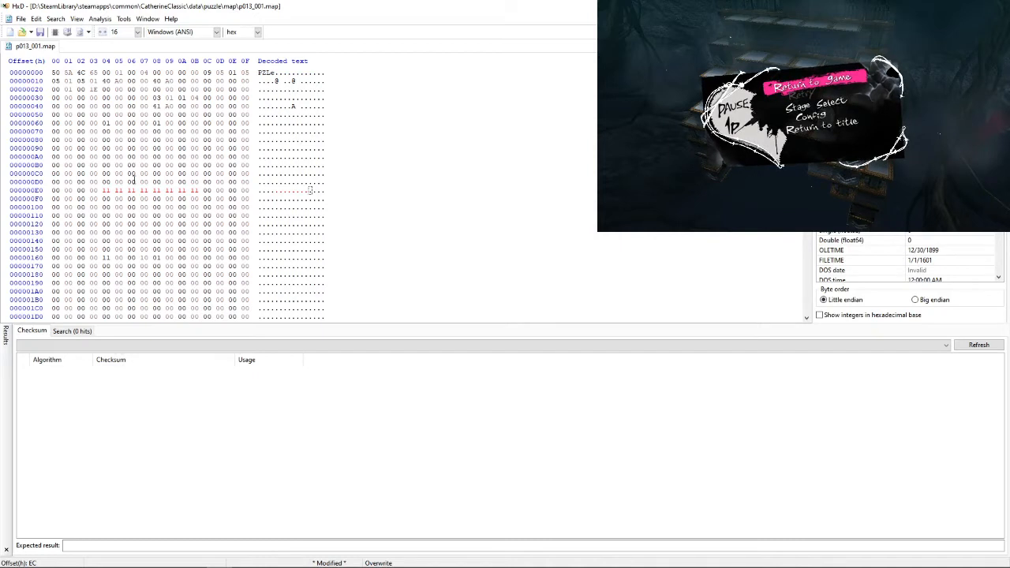
left_click(40, 32)
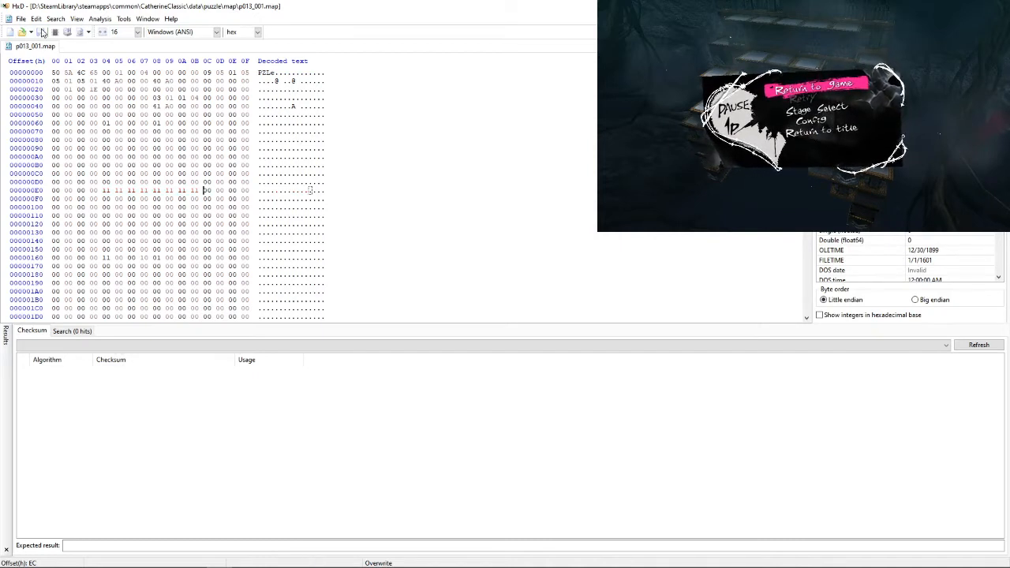
- Switch to Catherine Classic, leave the paused stage for Stage Select and start Underground Cemetery again
left_click(800, 111)
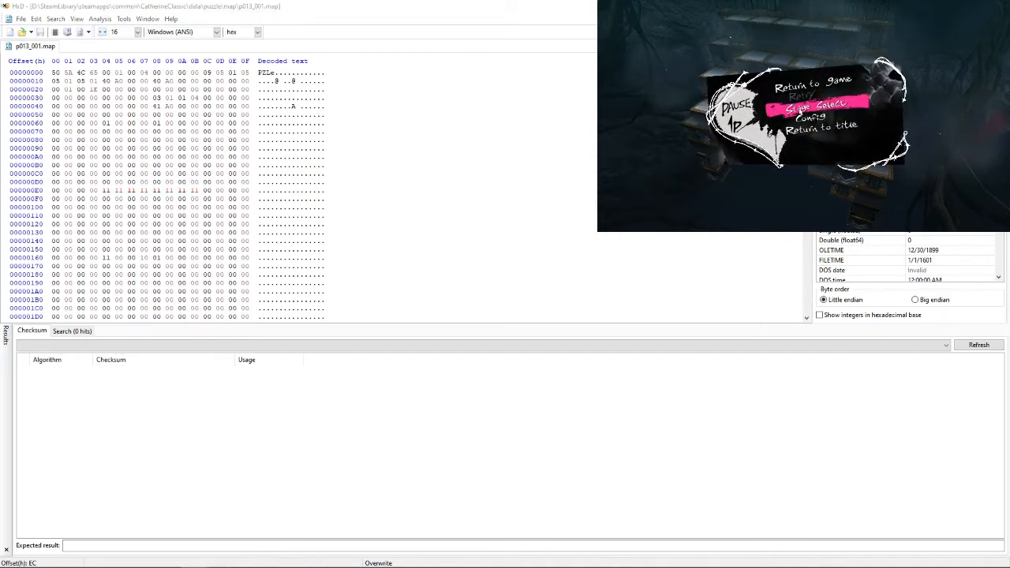
left_click(814, 113)
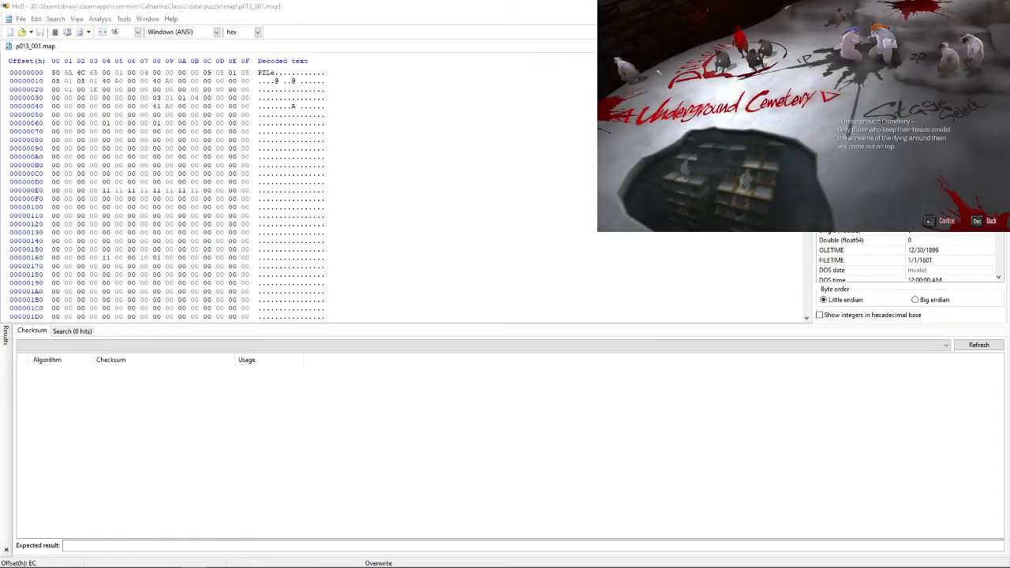
key("Return")
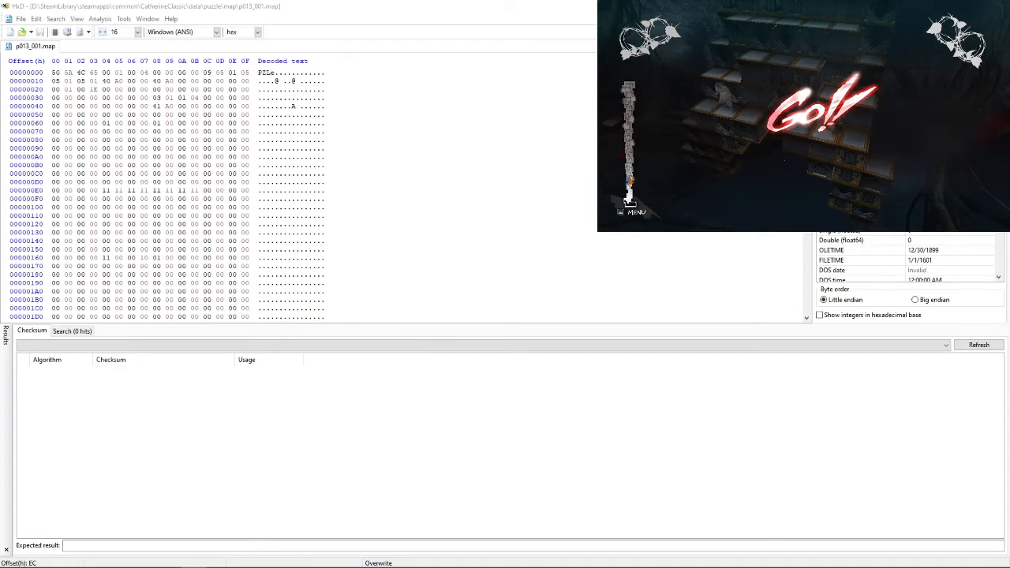
- Pause and resume the reloaded stage to examine the block layout produced by the edited map
key("Escape")
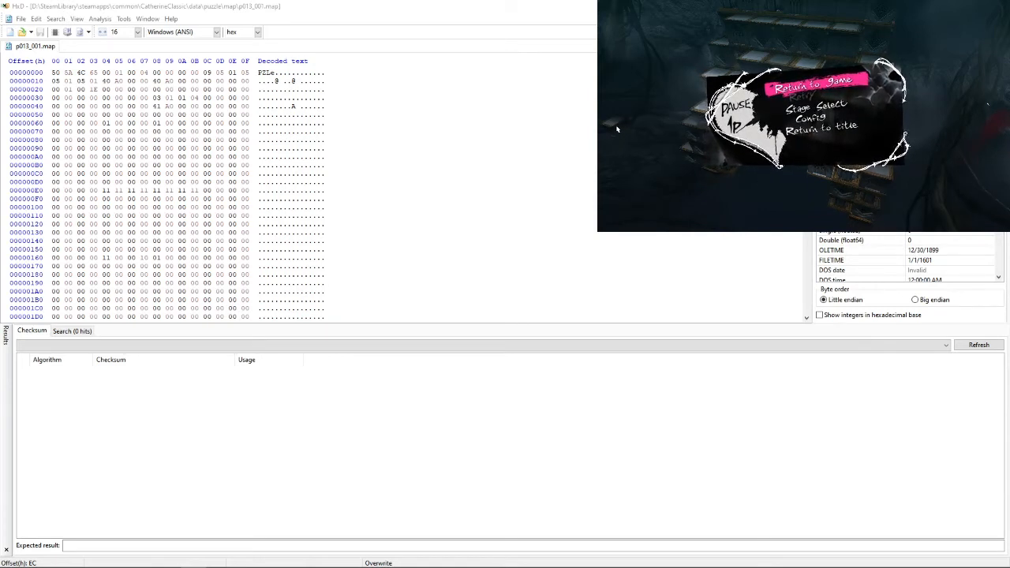
key("Escape")
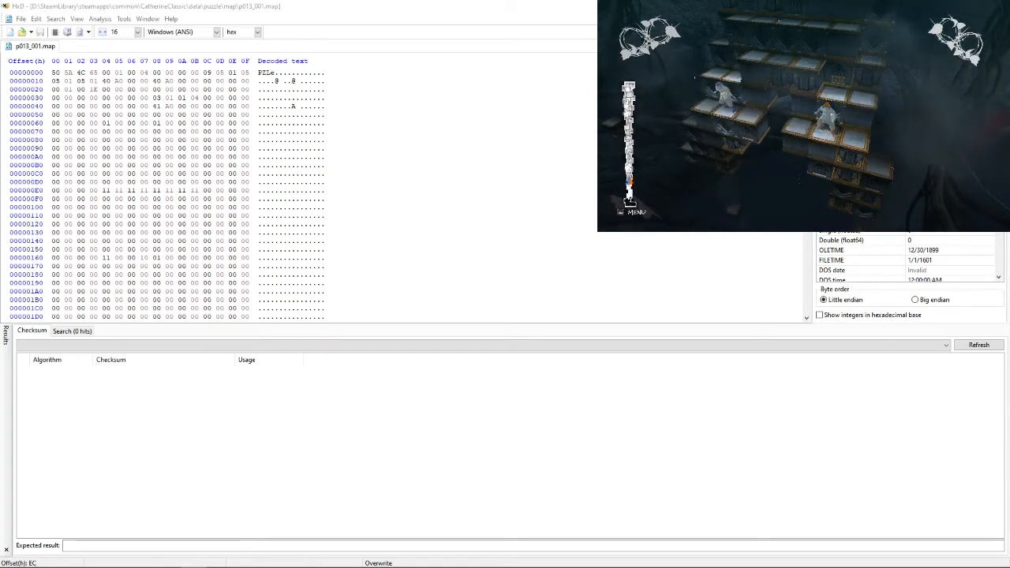
key("Escape")
key("Escape")
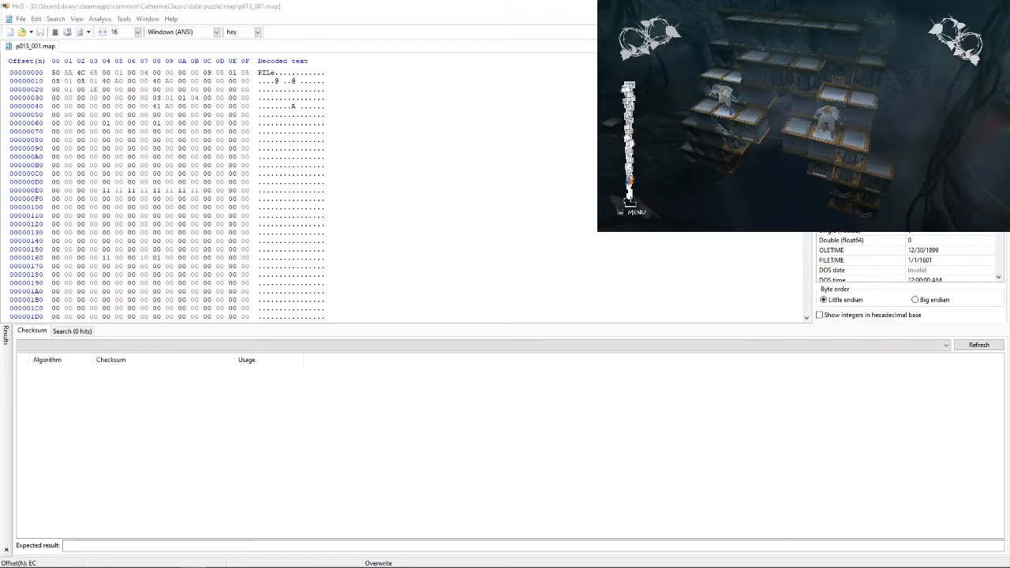
- Pause the running stage, return to HxD to overwrite the byte at hex offset EC with 11, and save p013_001.map
key("Escape")
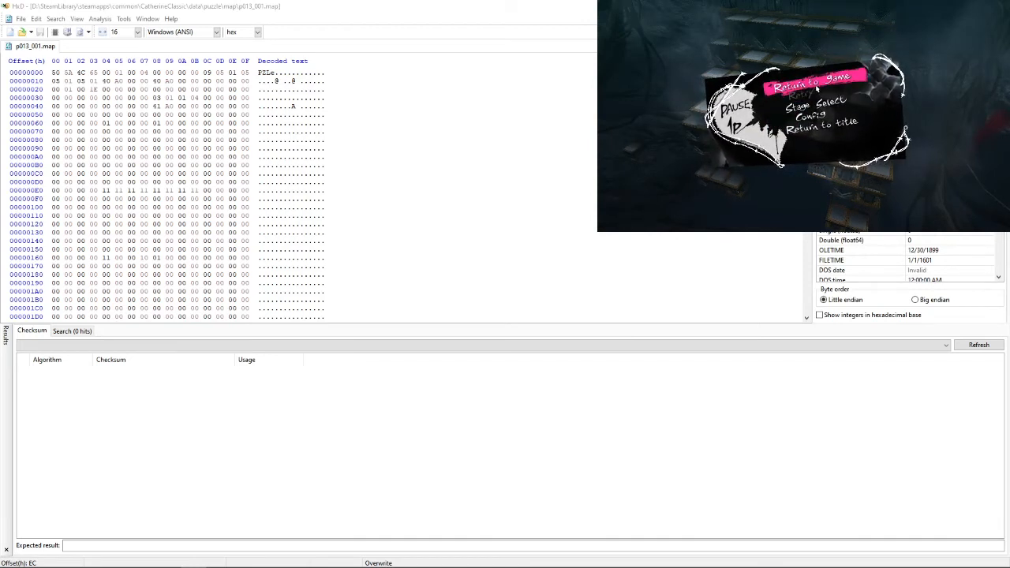
left_click(203, 189)
type("11")
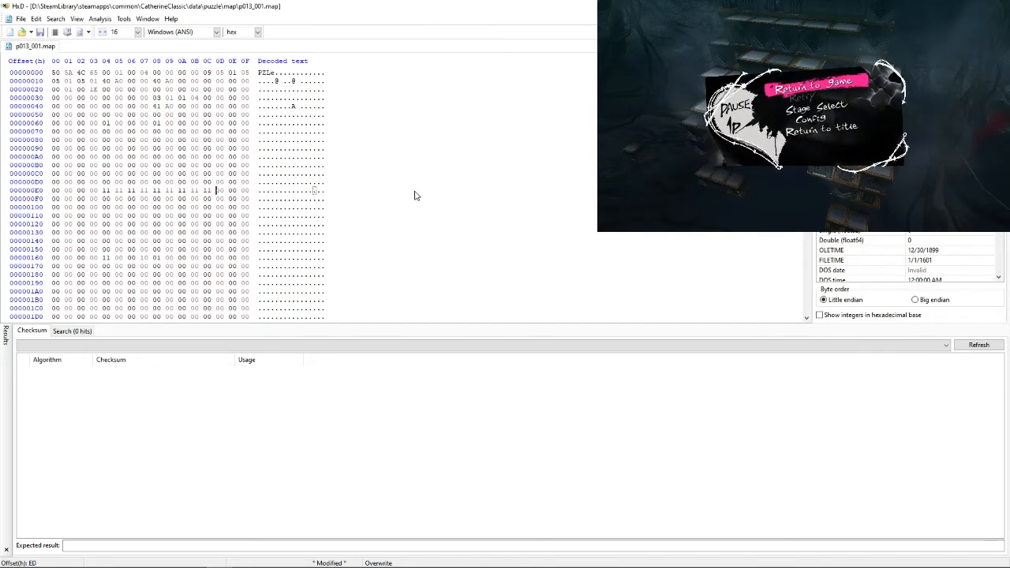
left_click(39, 33)
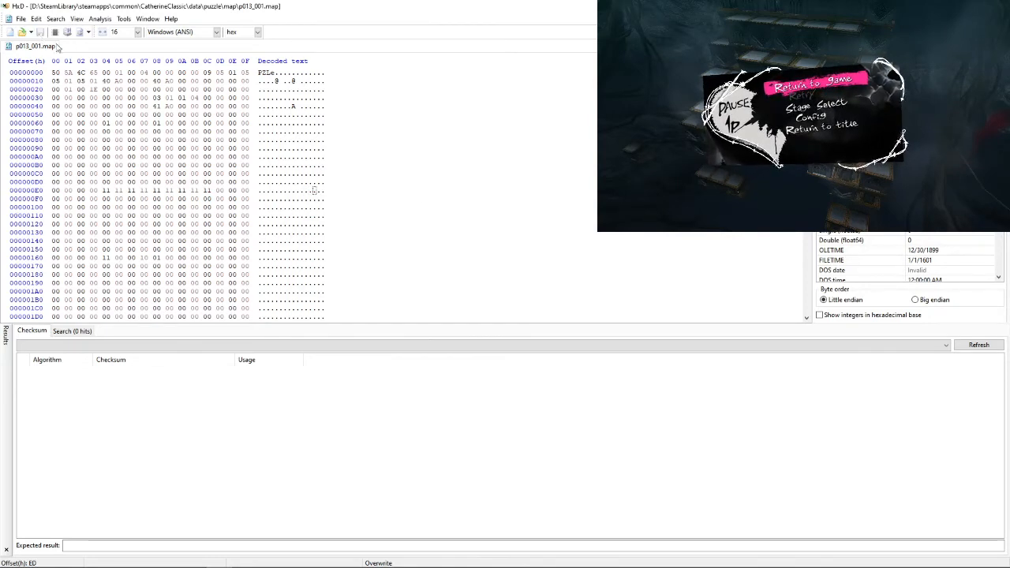
- Switch to Catherine Classic and leave the paused stage for Stage Select
left_click(826, 111)
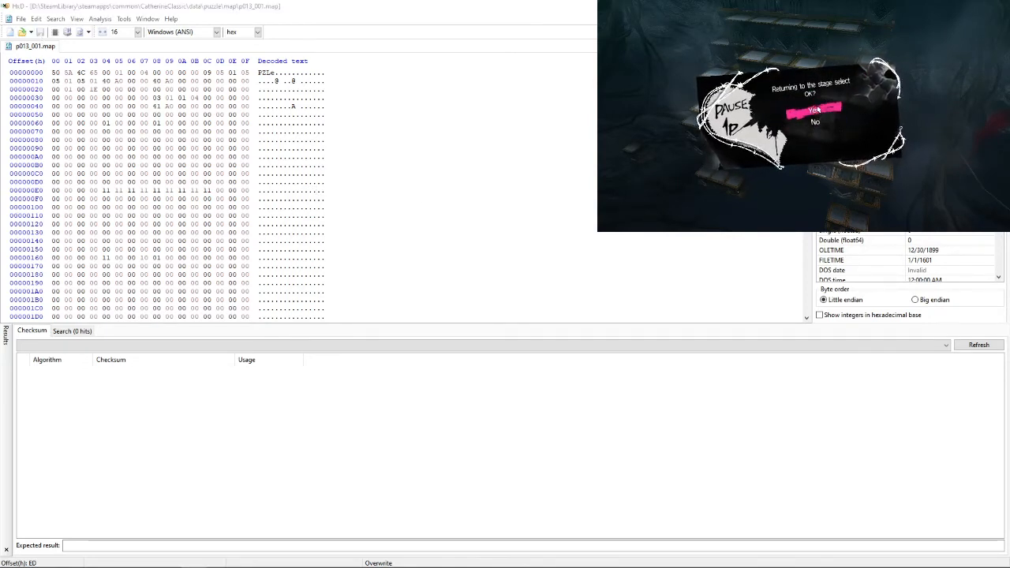
left_click(818, 110)
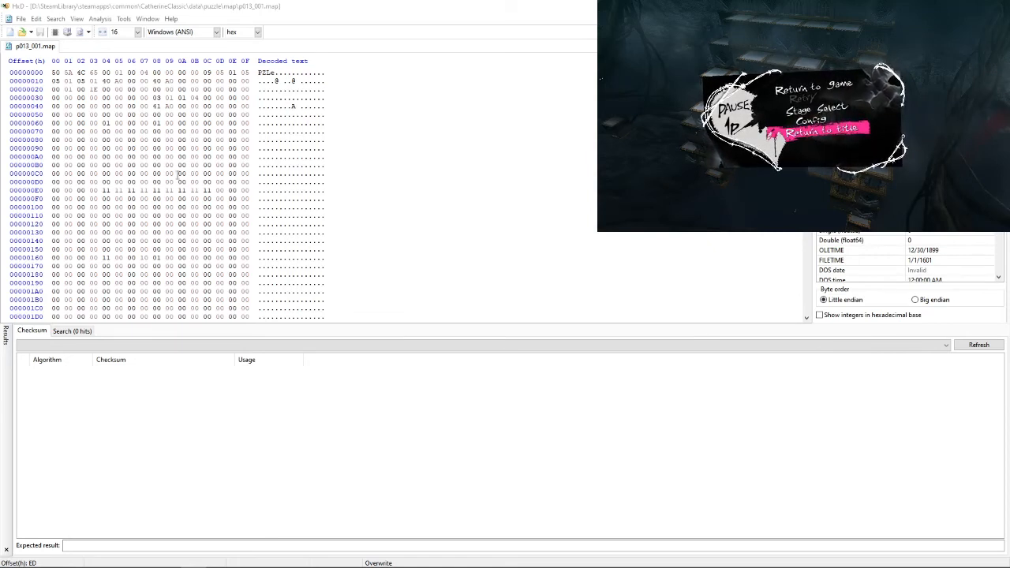
- Overwrite the byte at hex offset ED with 11 in HxD, and return Catherine Classic's paused stage to Stage Select
type("11")
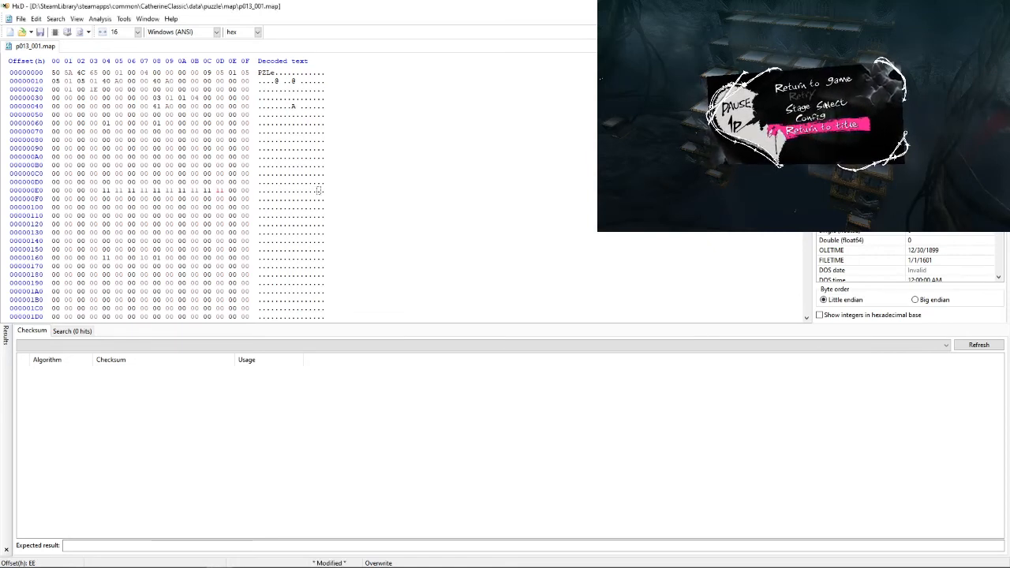
key("alt+Tab")
key("Up")
key("Up")
key("Return")
key("Up")
key("Return")
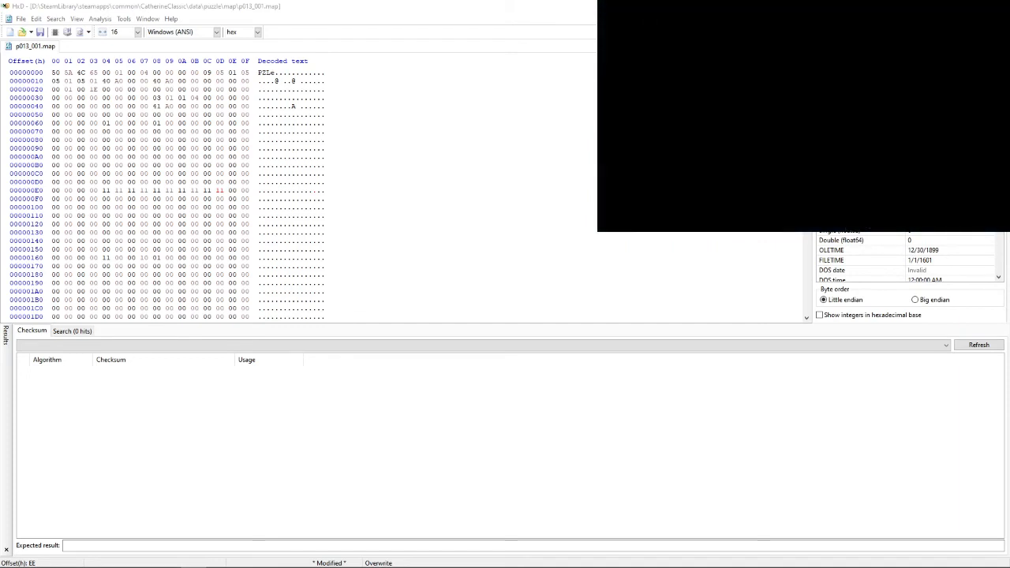
- Switch back to HxD and examine the block of zero bytes preceding the run of 11 bytes, from hex offset CB to DA
key("alt+Tab")
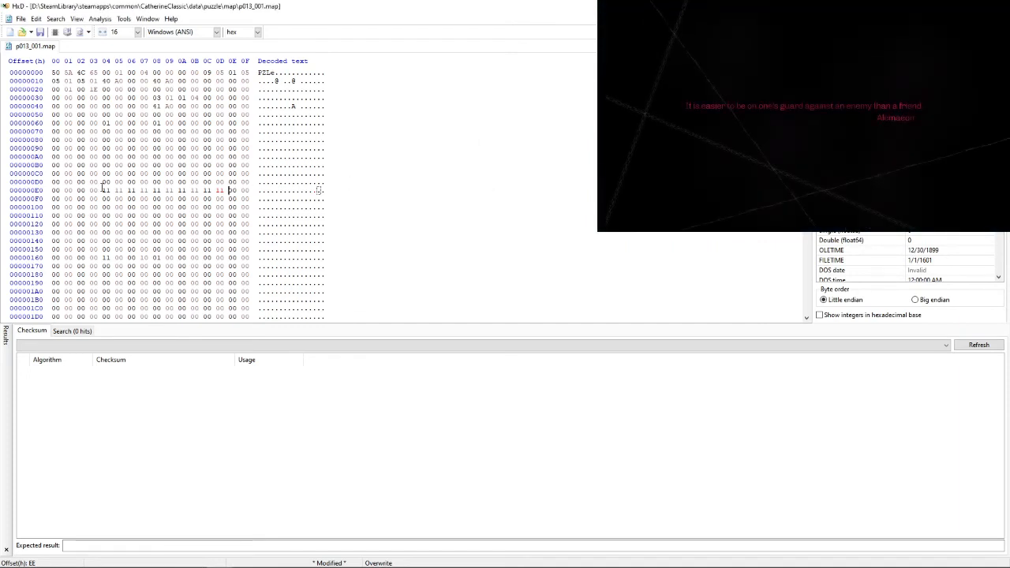
left_click_drag(103, 189, 184, 173)
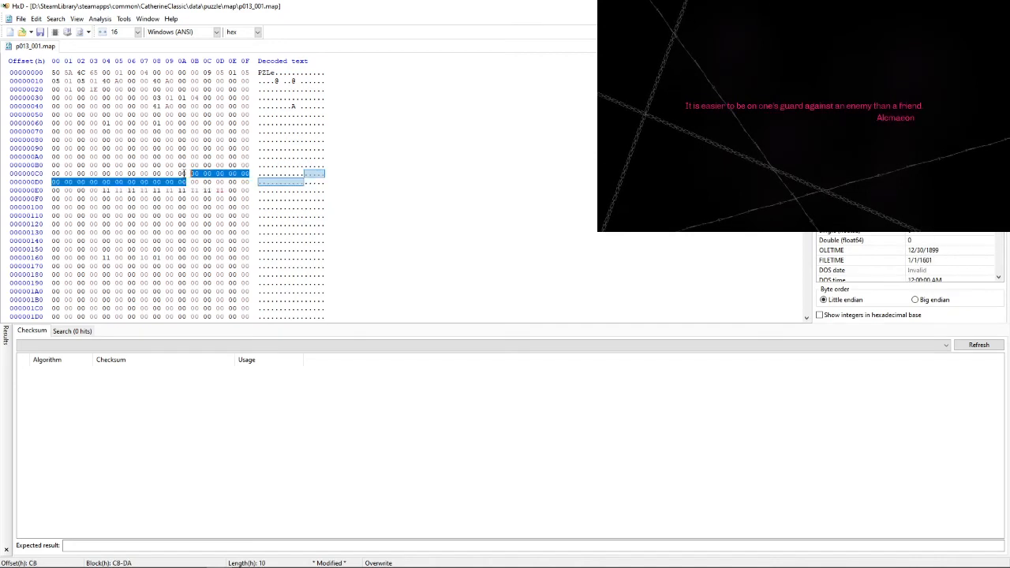
left_click(181, 183)
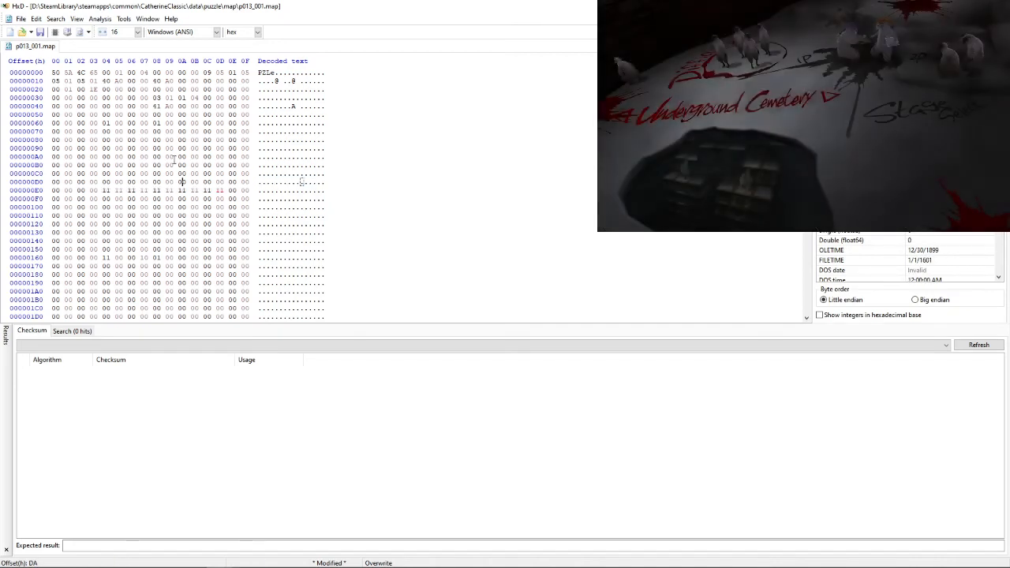
- Start Underground Cemetery again in Catherine Classic, pause it to examine the block layout, and return to HxD
key("alt+Tab")
key("Return")
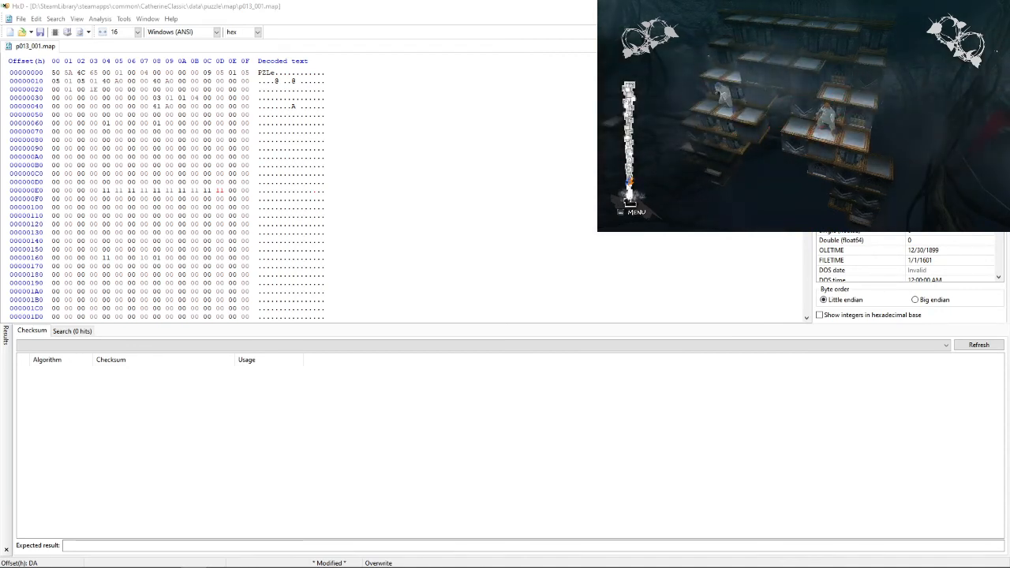
key("Escape")
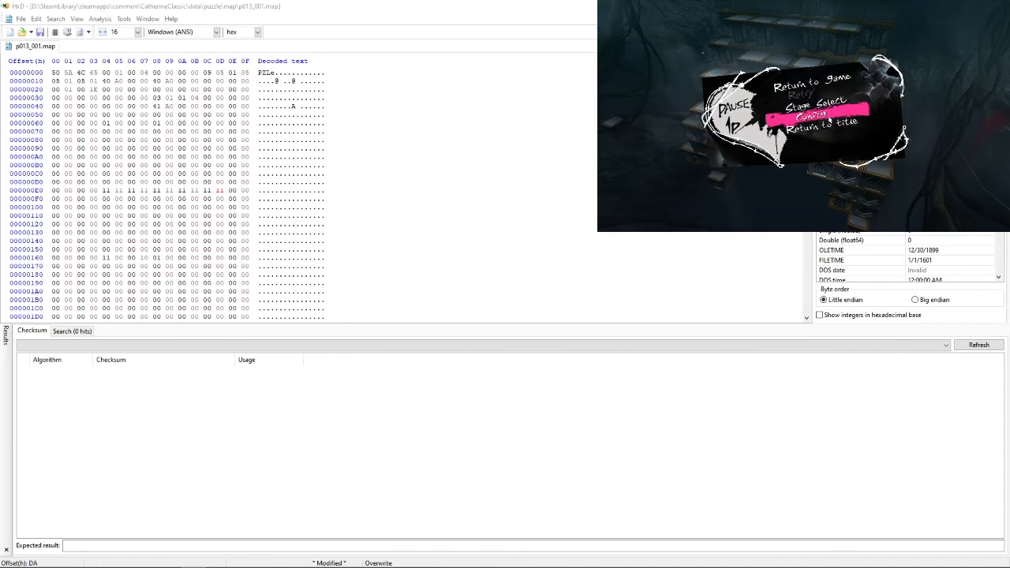
left_click(417, 192)
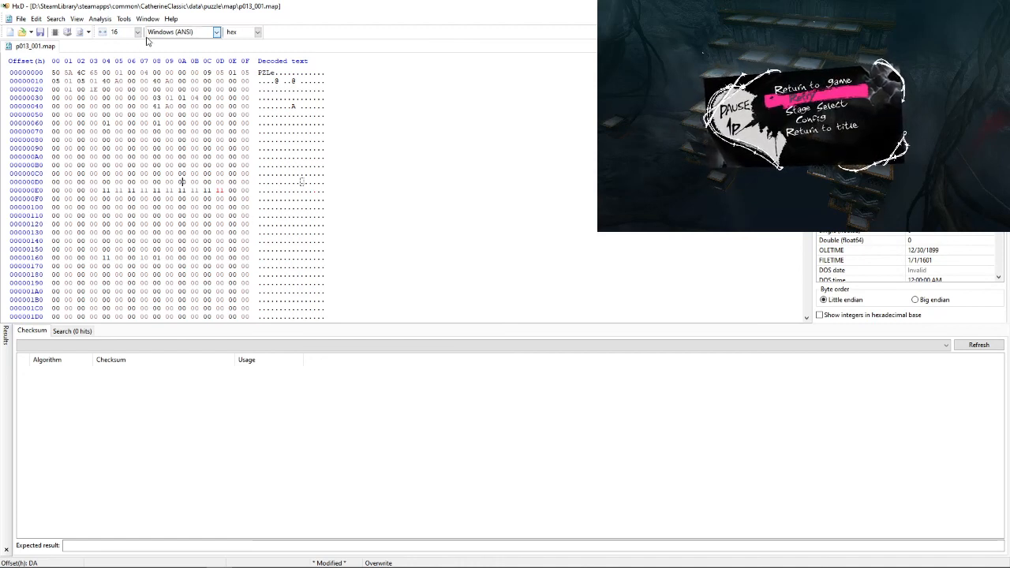
mouse_move(157, 562)
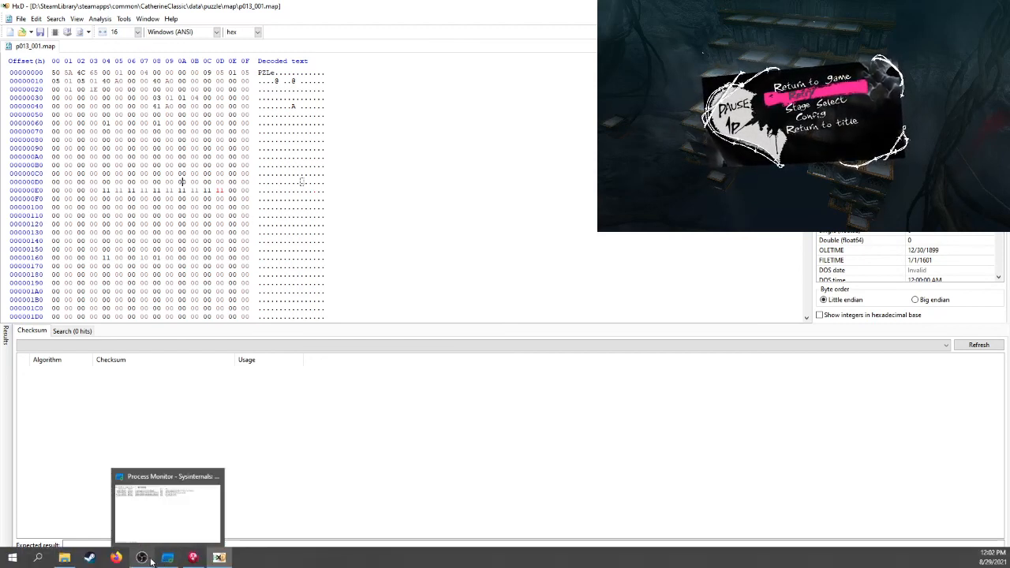